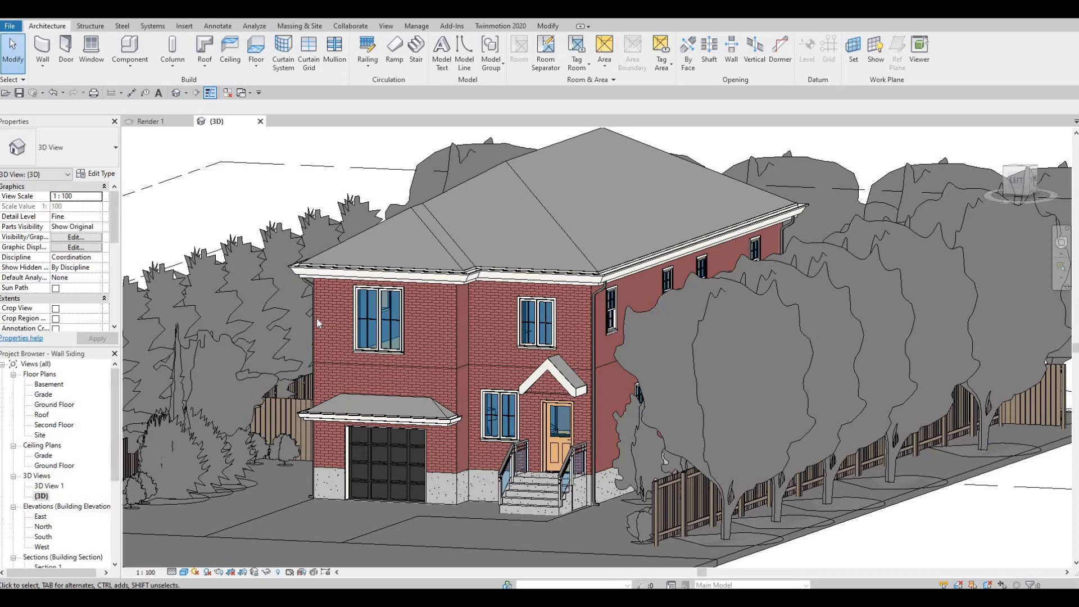
Select the whole chain of second-floor exterior walls and duplicate their wall type as Exterior Wall 3.
{"action": "left_click", "coordinate": [454, 335]}
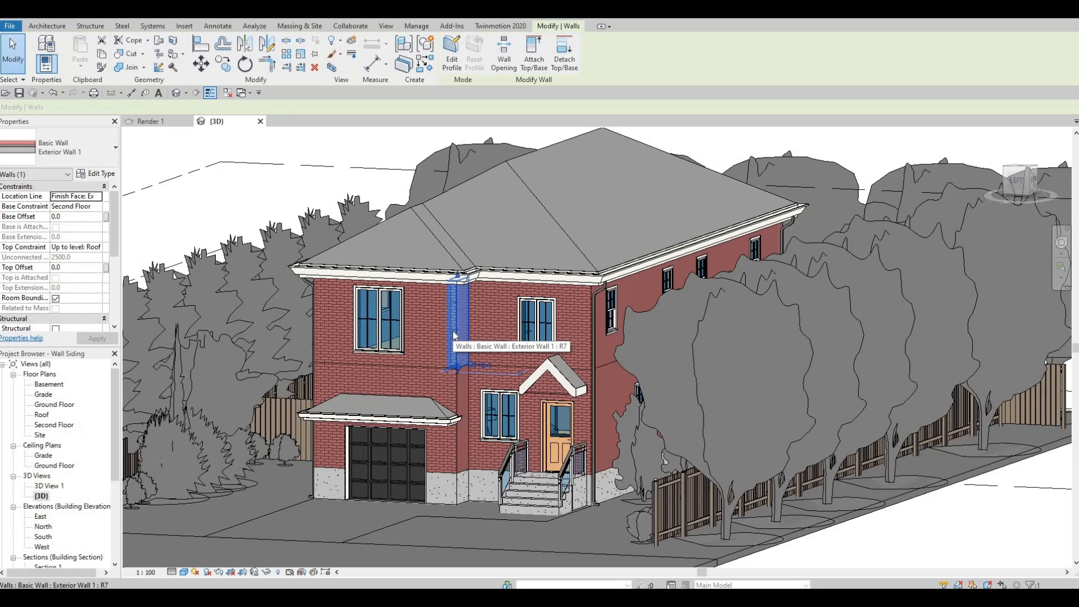
{"action": "key", "text": "Tab"}
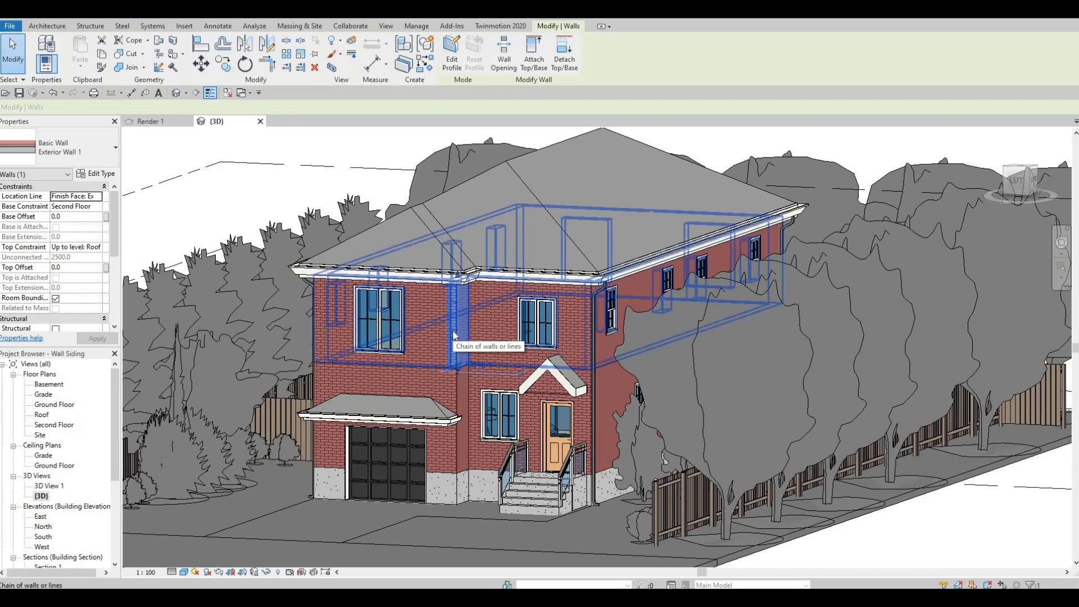
{"action": "left_click", "coordinate": [453, 331]}
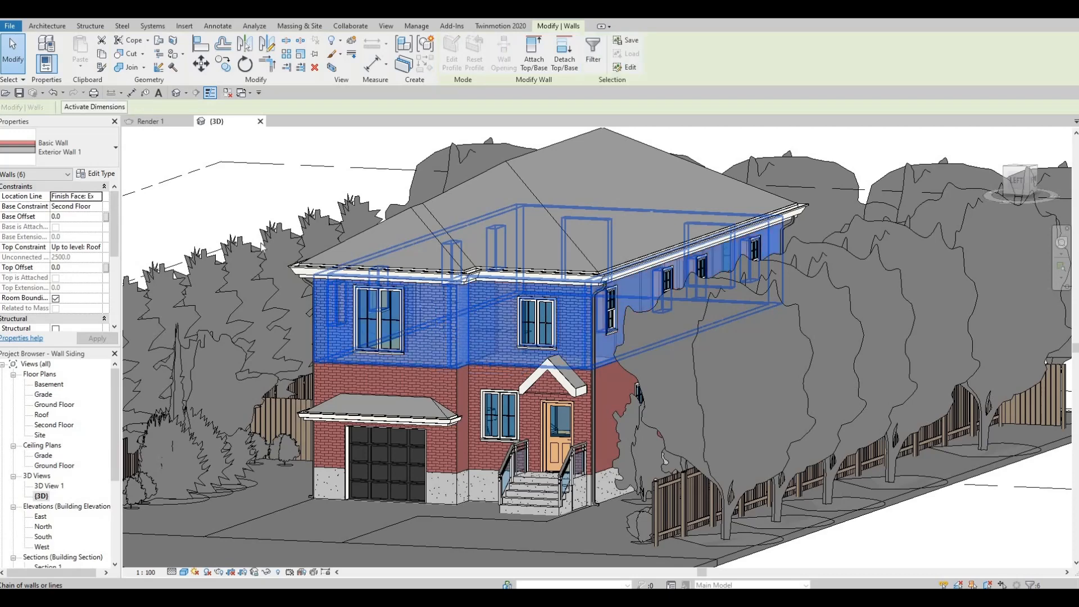
{"action": "left_click", "coordinate": [93, 174]}
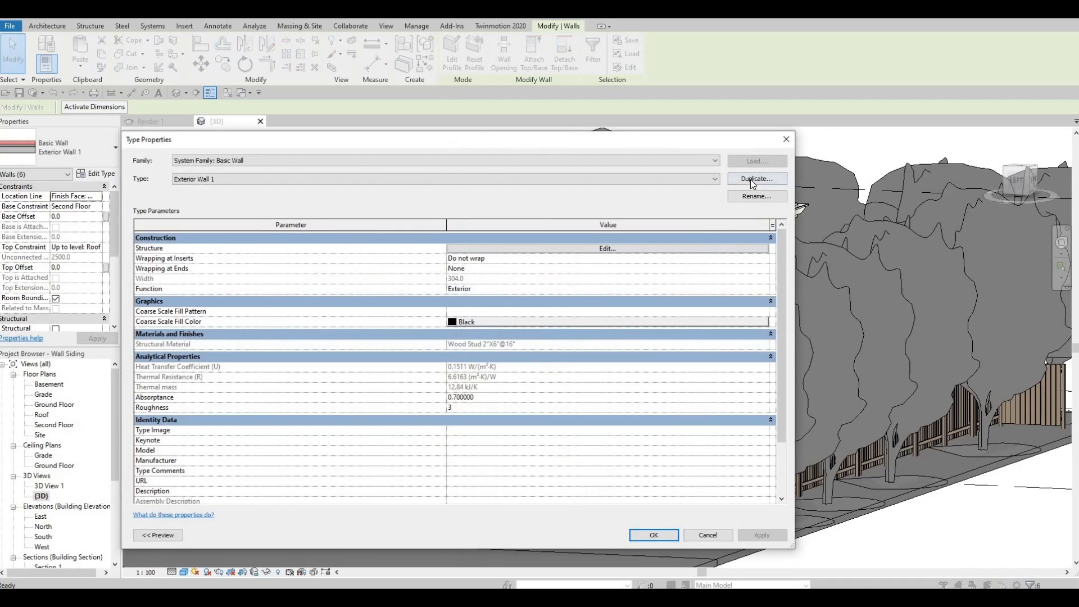
{"action": "left_click", "coordinate": [750, 180]}
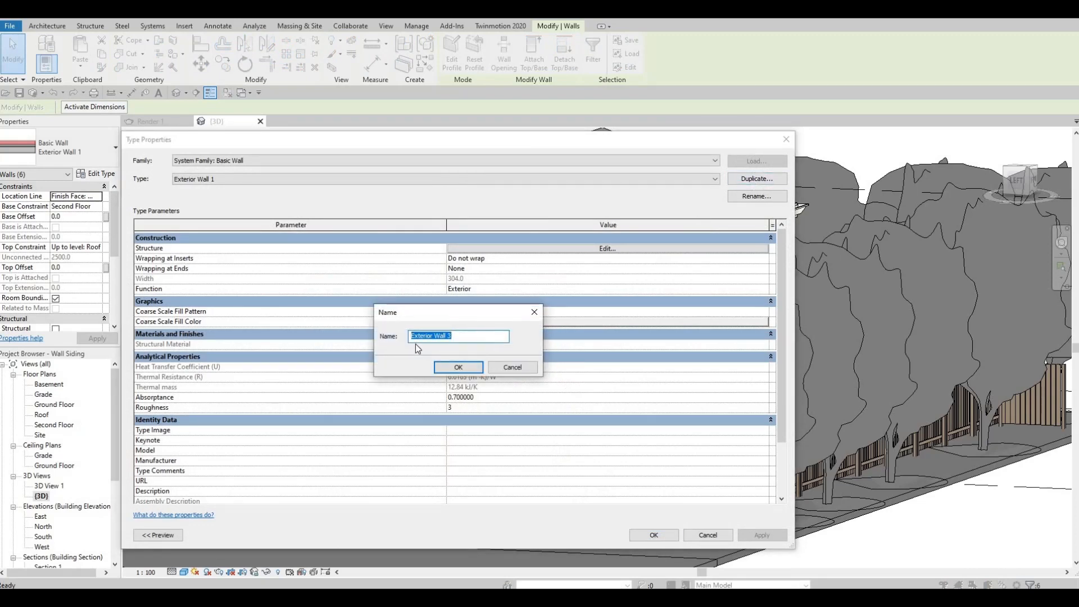
{"action": "left_click", "coordinate": [459, 367]}
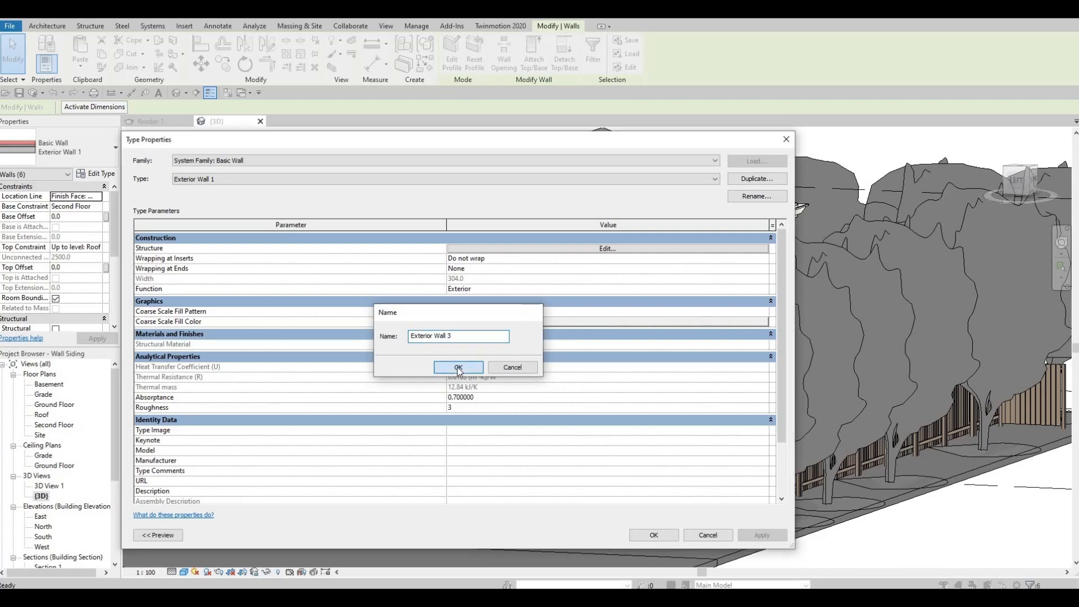
Replace the outer brick finish layer's material in the Exterior Wall 3 assembly with Siding, Clapboard from the AEC Materials library.
{"action": "left_click", "coordinate": [585, 251]}
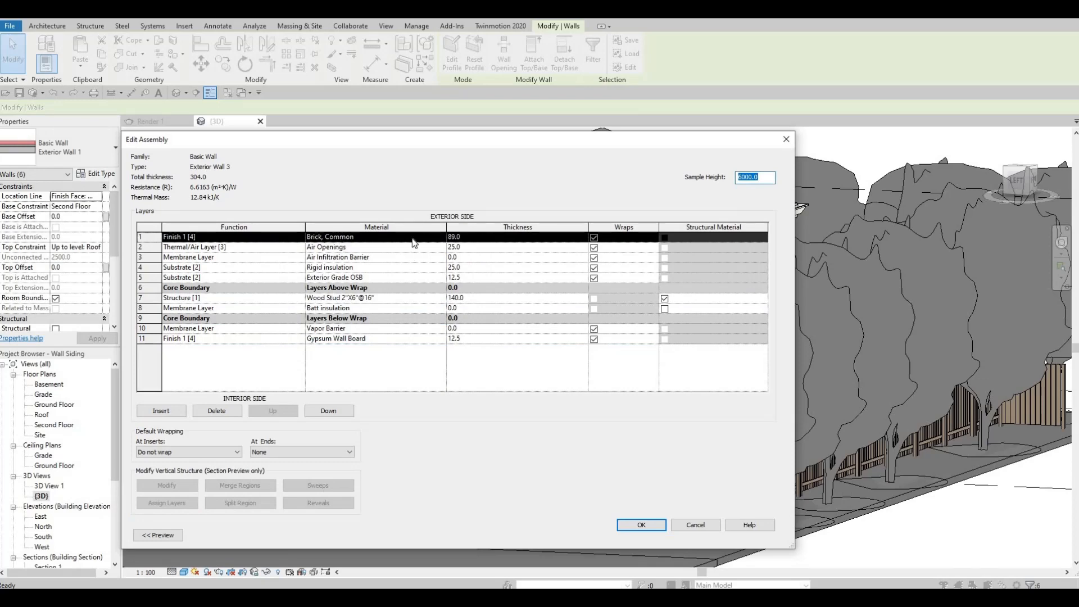
{"action": "left_click", "coordinate": [442, 237]}
{"action": "left_click", "coordinate": [442, 237]}
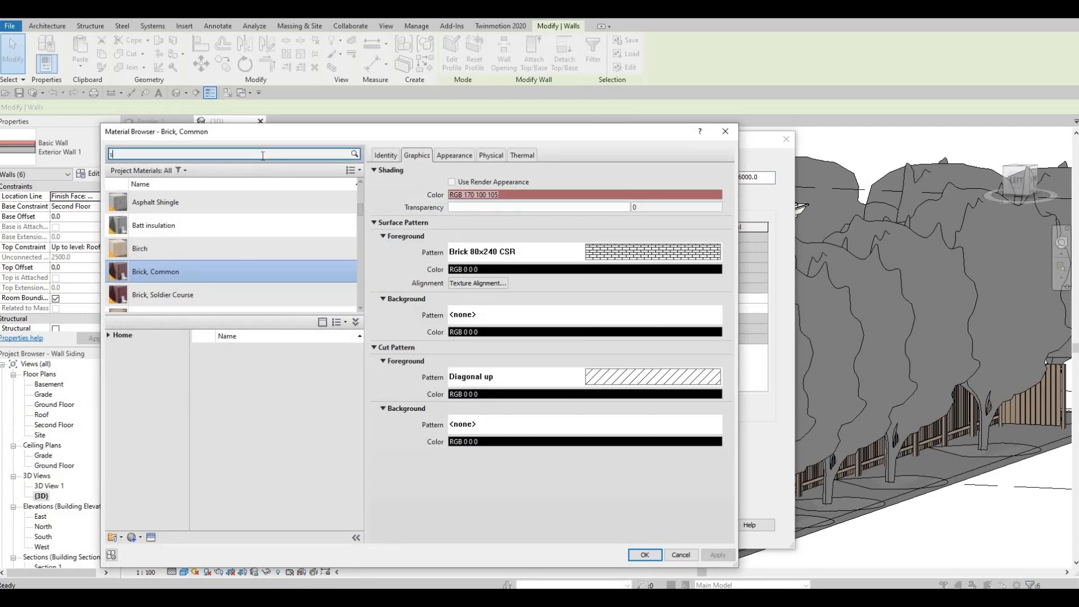
{"action": "left_click", "coordinate": [262, 155]}
{"action": "type", "text": "siding"}
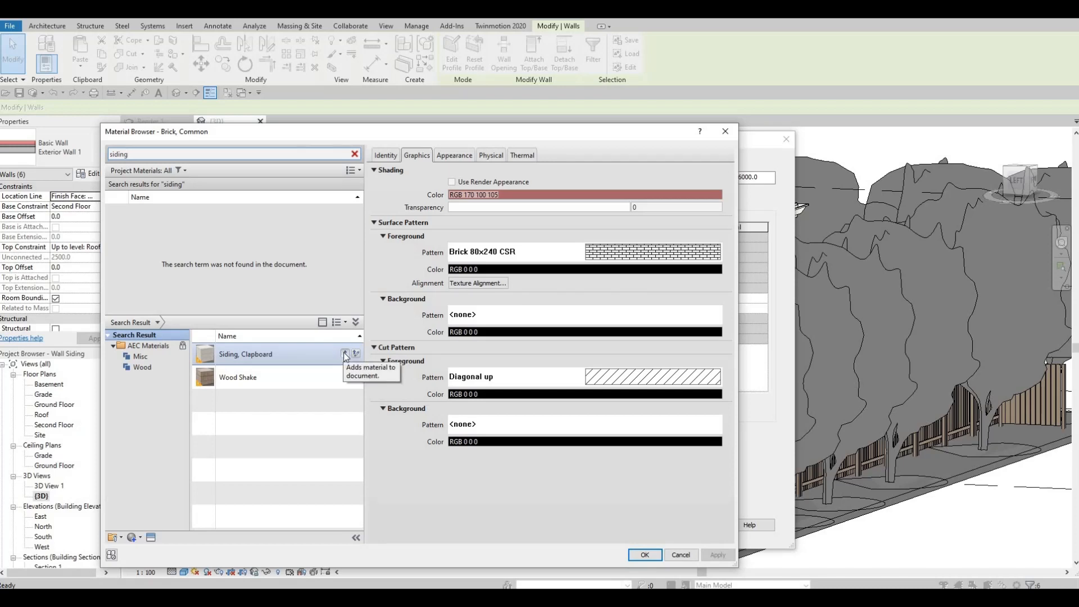
{"action": "left_click", "coordinate": [345, 356]}
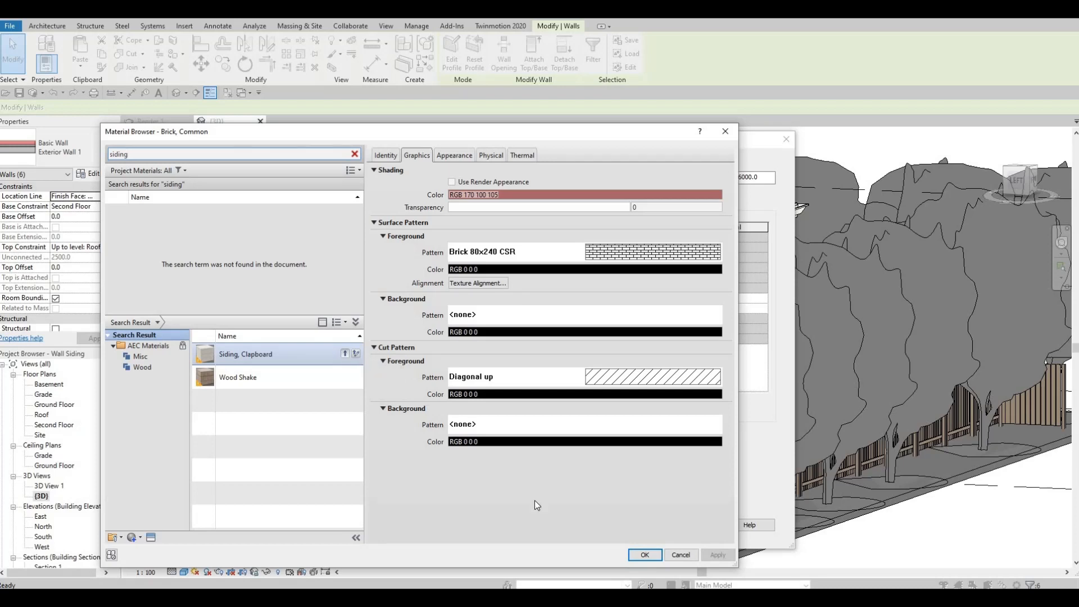
{"action": "left_click", "coordinate": [653, 555]}
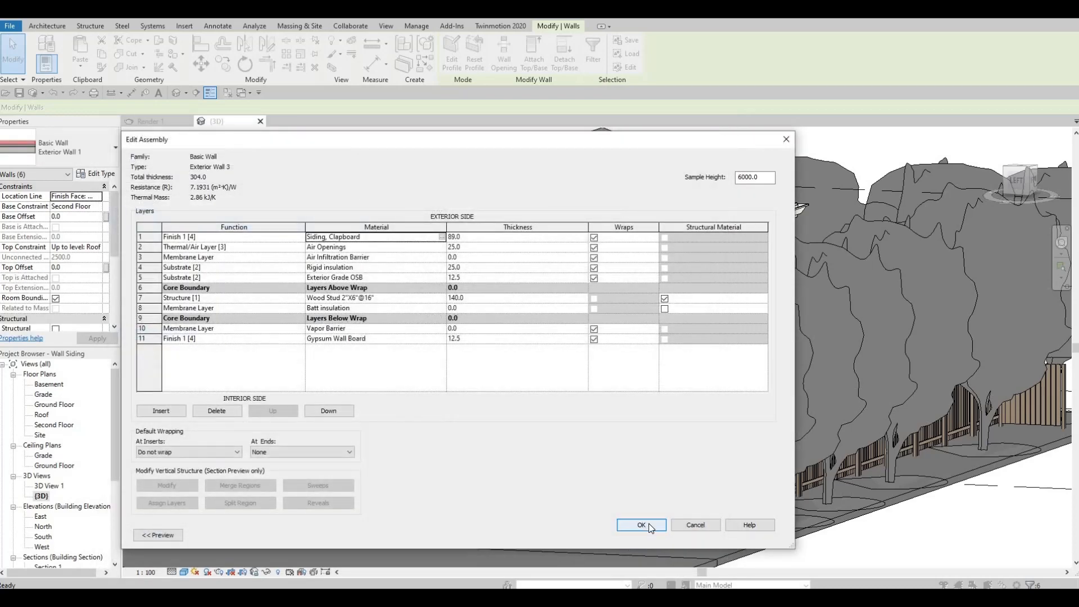
{"action": "left_click", "coordinate": [649, 523]}
{"action": "left_click", "coordinate": [650, 531]}
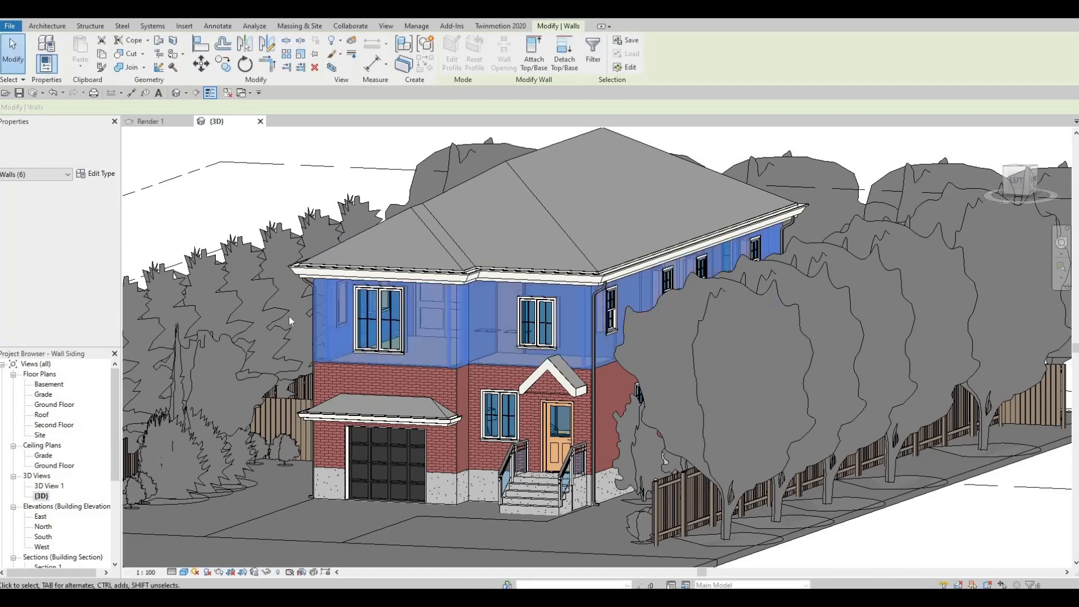
{"action": "key", "text": "Escape"}
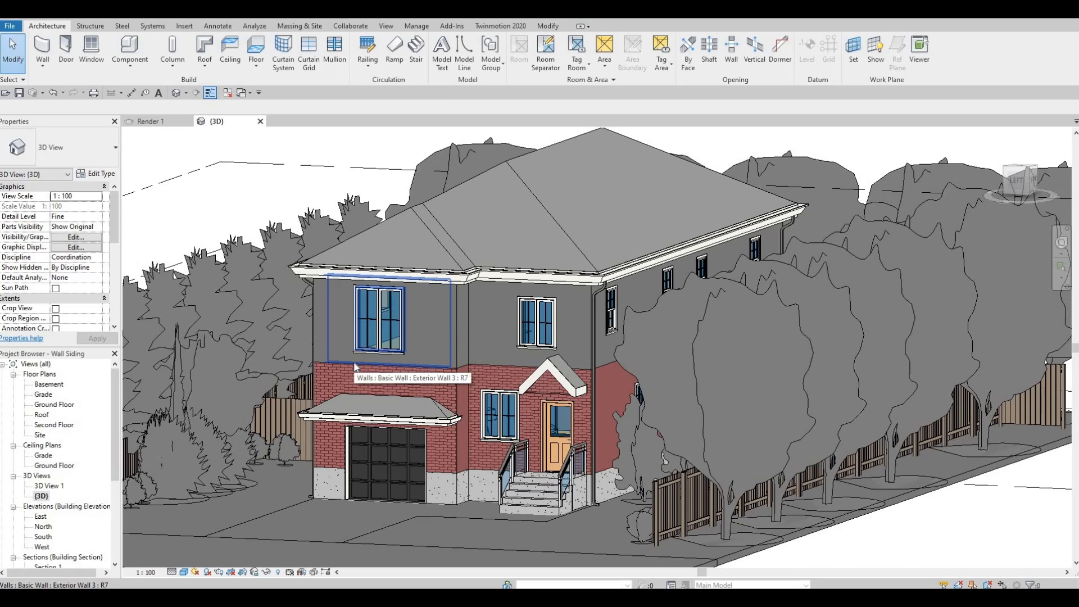
Create a new family from the Metric Profile template.
{"action": "left_click", "coordinate": [10, 26]}
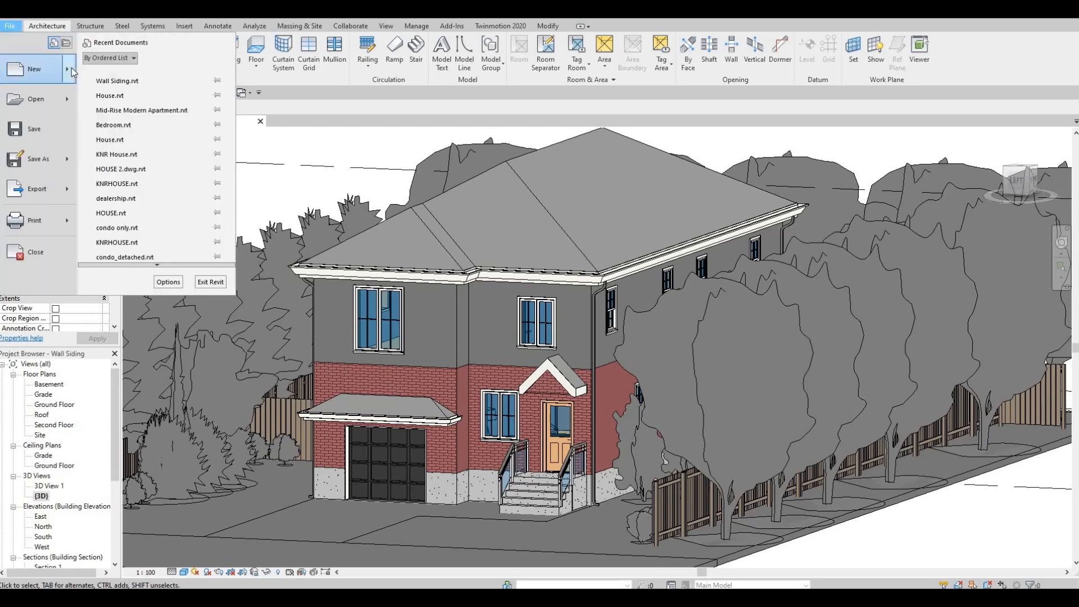
{"action": "mouse_move", "coordinate": [72, 67]}
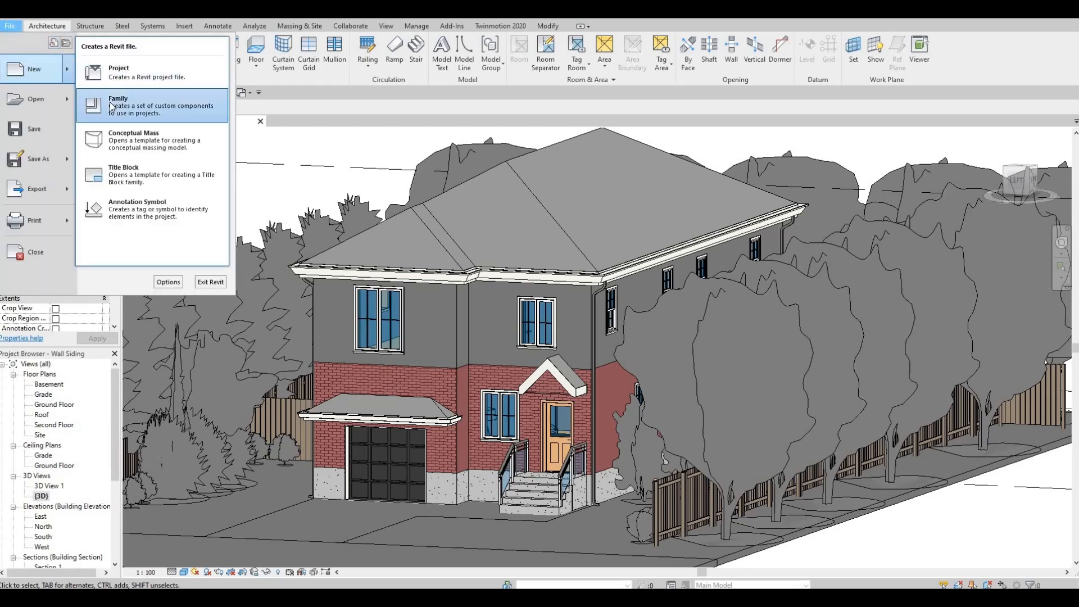
{"action": "left_click", "coordinate": [111, 106]}
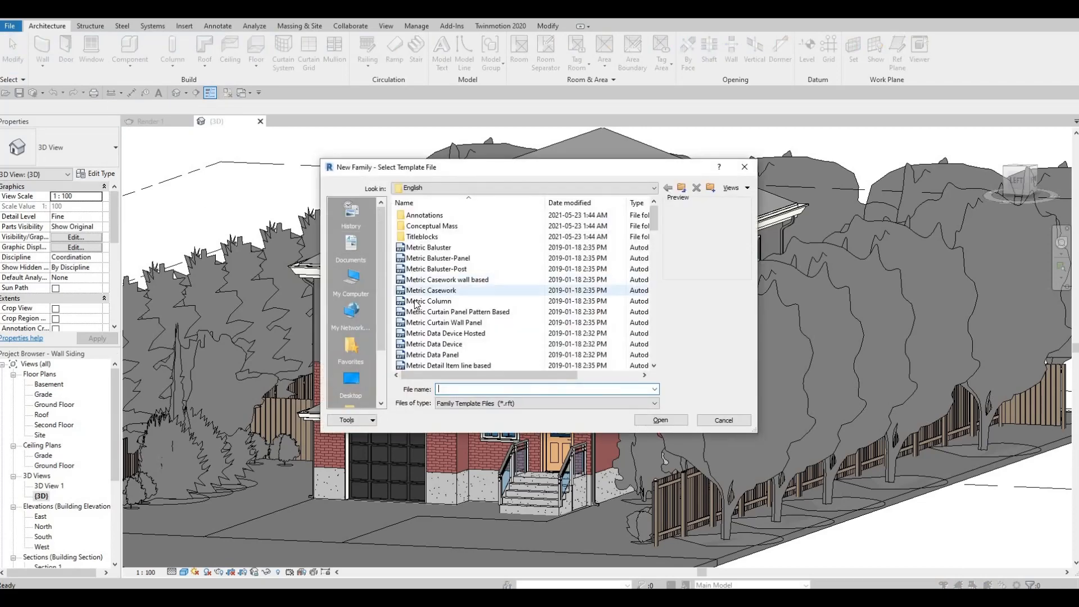
{"action": "scroll", "coordinate": [416, 304], "scroll_direction": "down", "scroll_amount": 8}
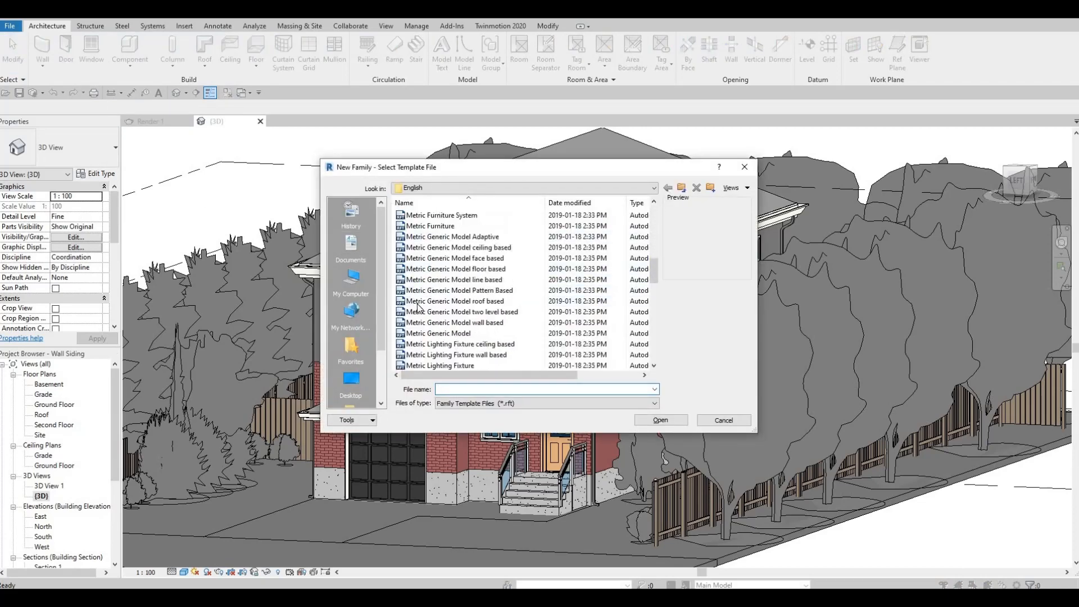
{"action": "scroll", "coordinate": [419, 304], "scroll_direction": "down", "scroll_amount": 5}
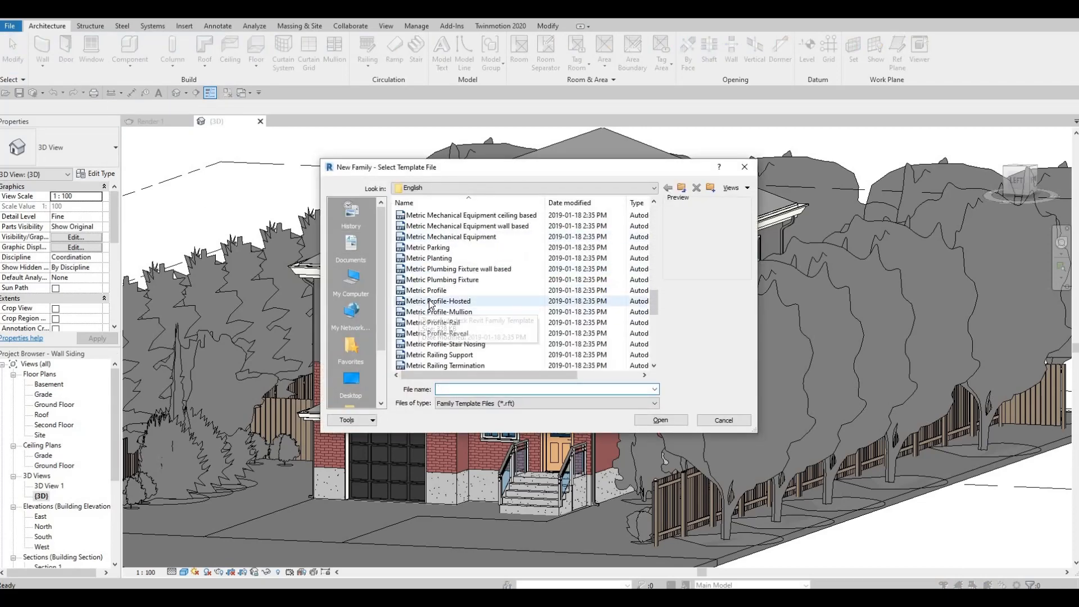
{"action": "left_click", "coordinate": [426, 290]}
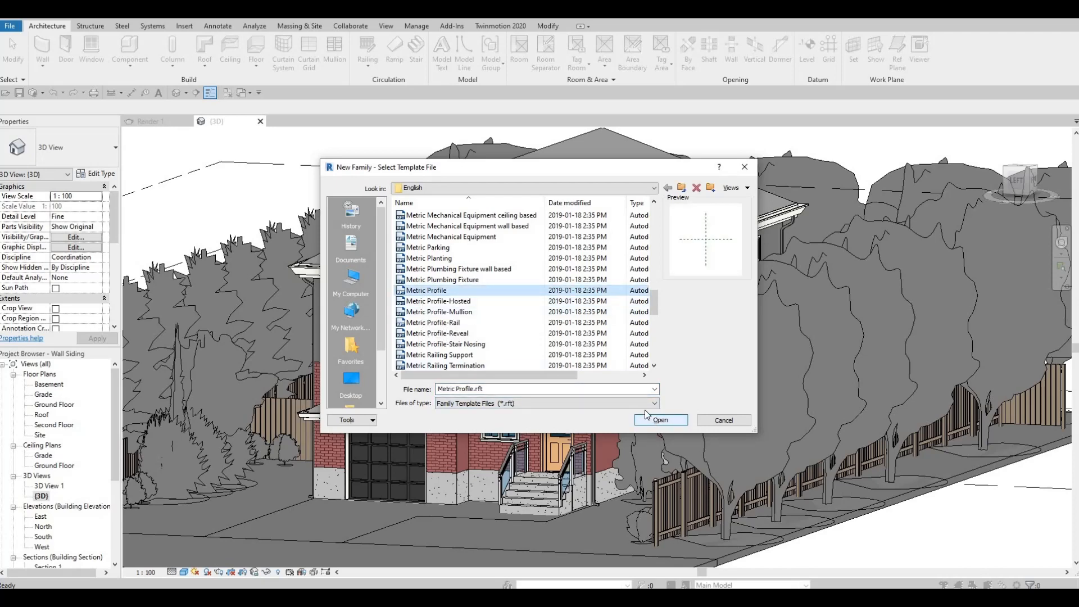
{"action": "left_click", "coordinate": [658, 420]}
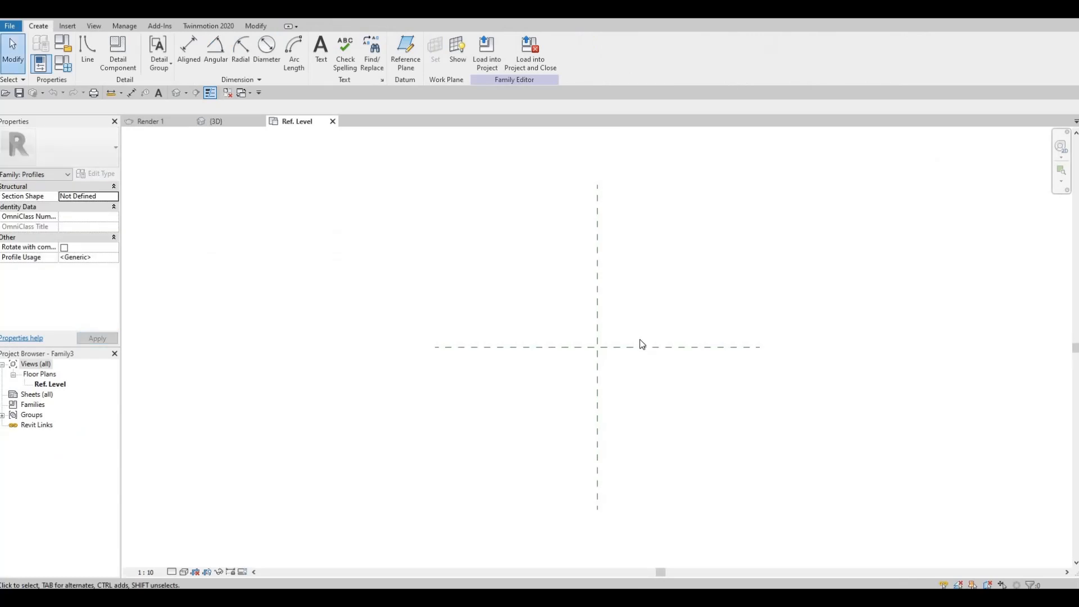
Draw a rectangle about 30 mm wide and 195 mm high, starting at the intersection of the reference planes and extending up and right.
{"action": "left_click", "coordinate": [90, 50]}
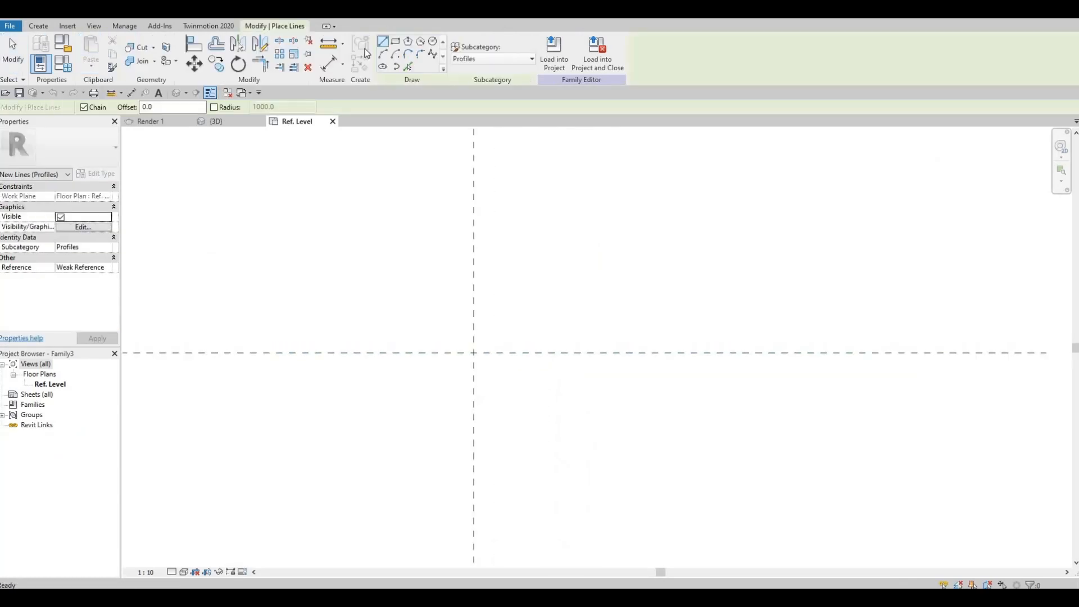
{"action": "left_click", "coordinate": [396, 43]}
{"action": "left_click", "coordinate": [475, 353]}
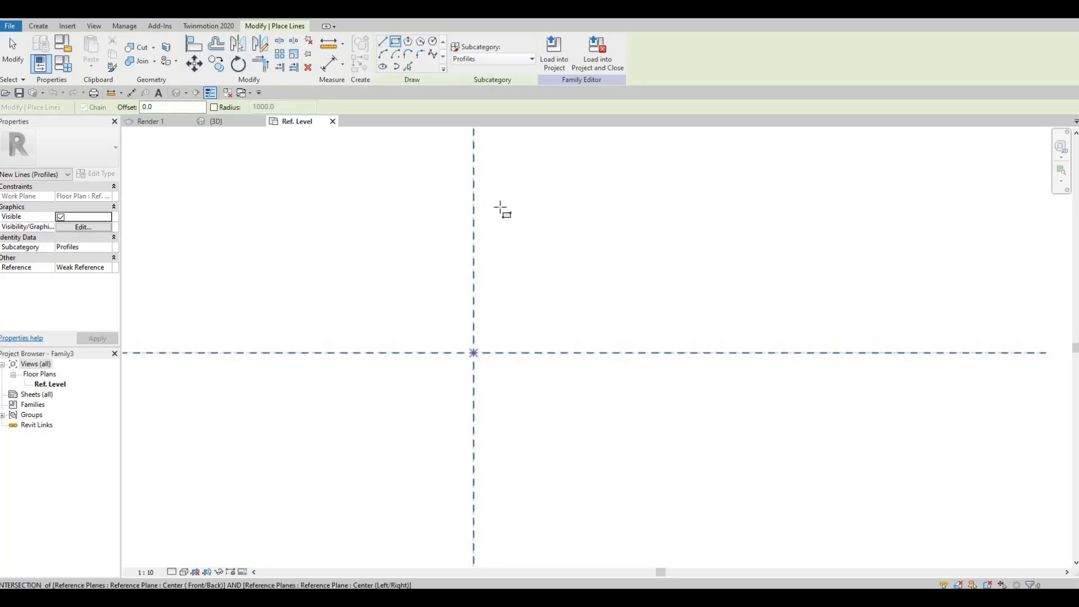
{"action": "left_click", "coordinate": [509, 172]}
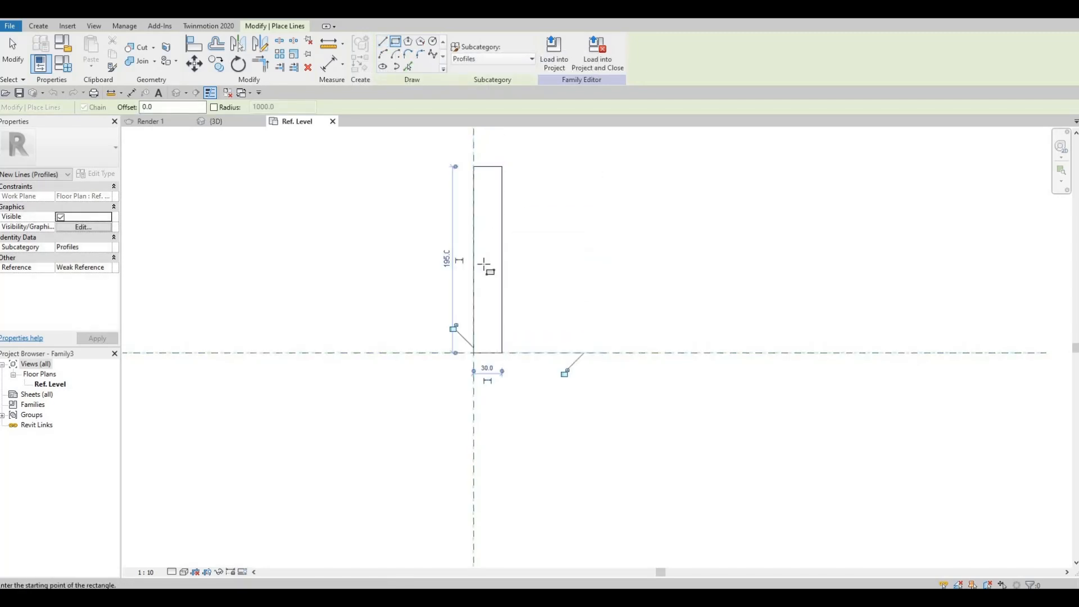
{"action": "middle_click_drag", "start_coordinate": [566, 366], "coordinate": [549, 429]}
{"action": "key", "text": "Escape"}
{"action": "key", "text": "Escape"}
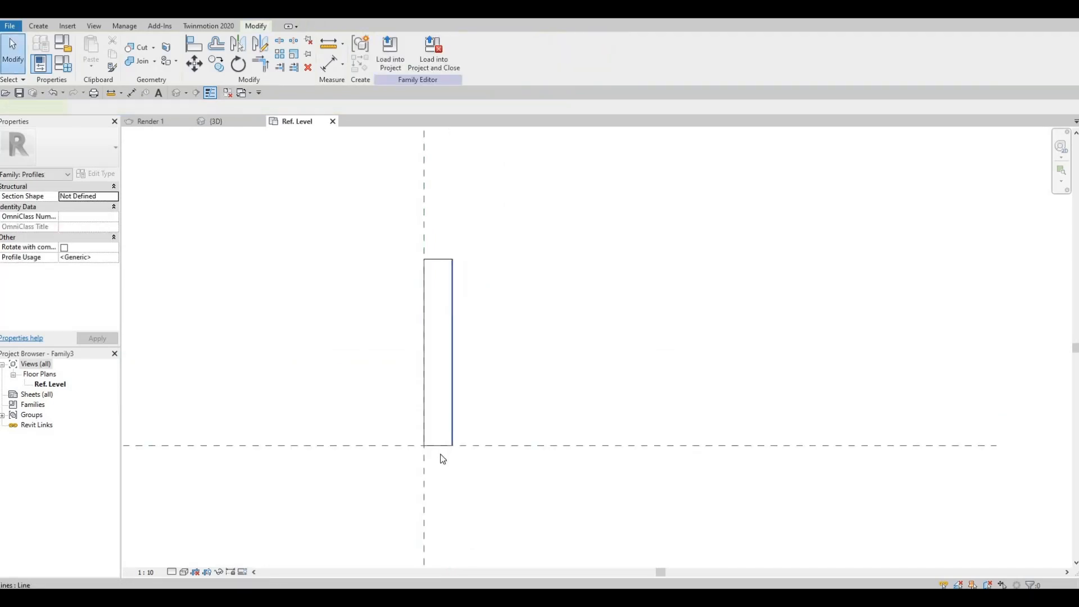
Set the rectangle's width to 12.5 mm by repositioning its right vertical line.
{"action": "left_click", "coordinate": [438, 457]}
{"action": "left_click", "coordinate": [438, 461]}
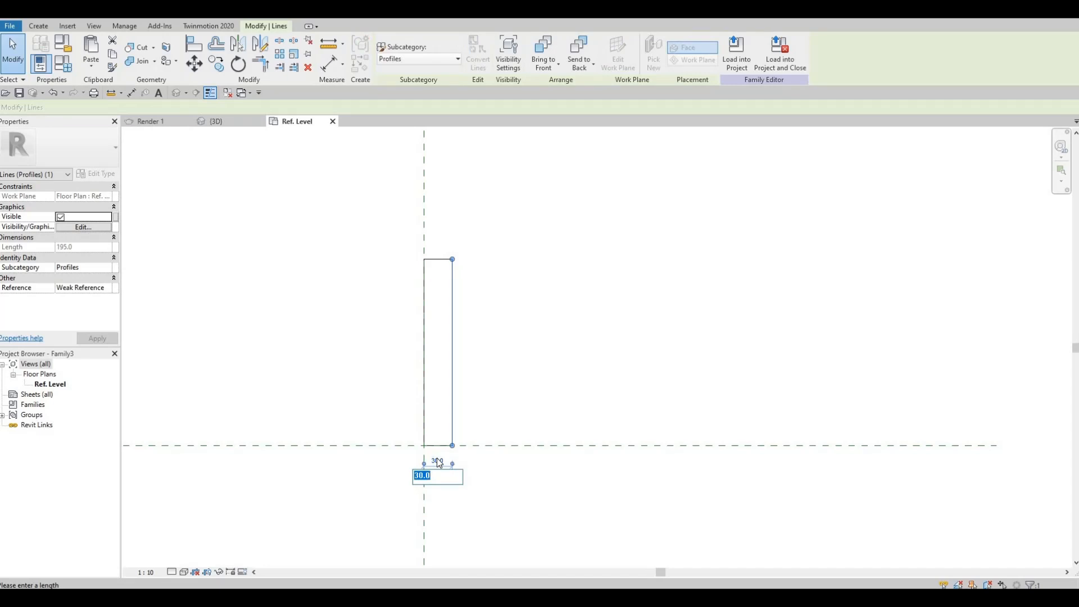
{"action": "type", "text": "12.5"}
{"action": "key", "text": "Return"}
{"action": "scroll", "coordinate": [393, 258], "scroll_direction": "up", "scroll_amount": 2}
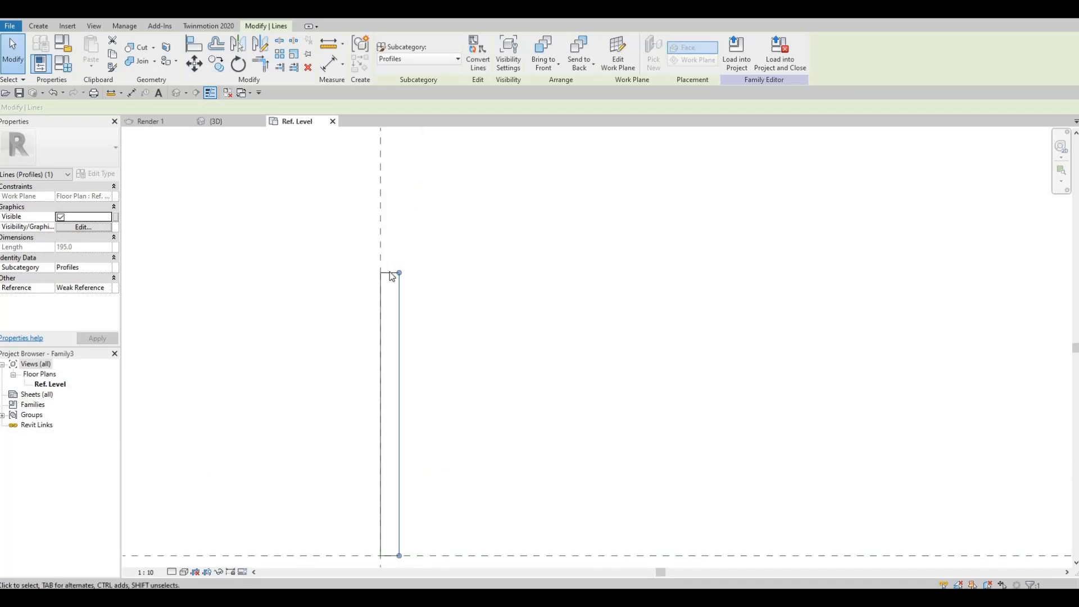
{"action": "key", "text": "Escape"}
Set the rectangle's height to 125 mm by repositioning its top line.
{"action": "left_click", "coordinate": [394, 273]}
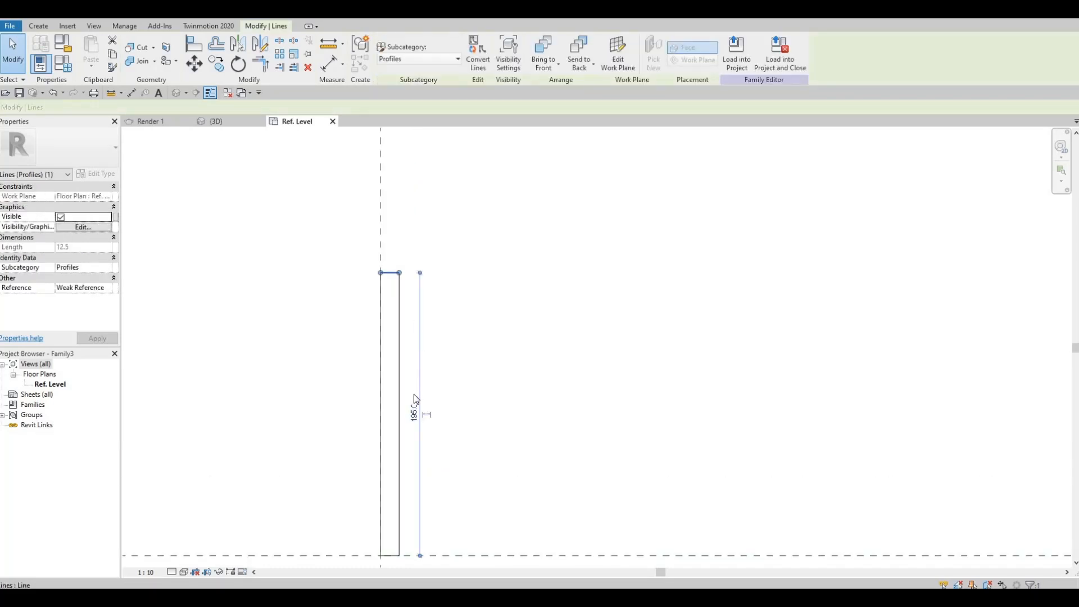
{"action": "scroll", "coordinate": [415, 319], "scroll_direction": "down", "scroll_amount": 1}
{"action": "left_click", "coordinate": [412, 387]}
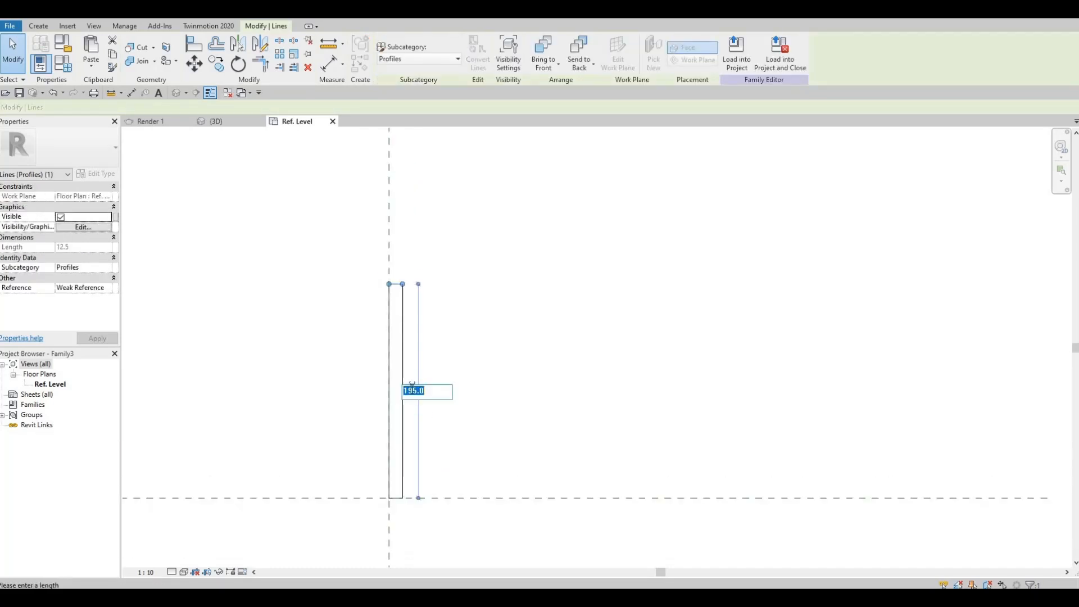
{"action": "type", "text": "125"}
{"action": "key", "text": "Return"}
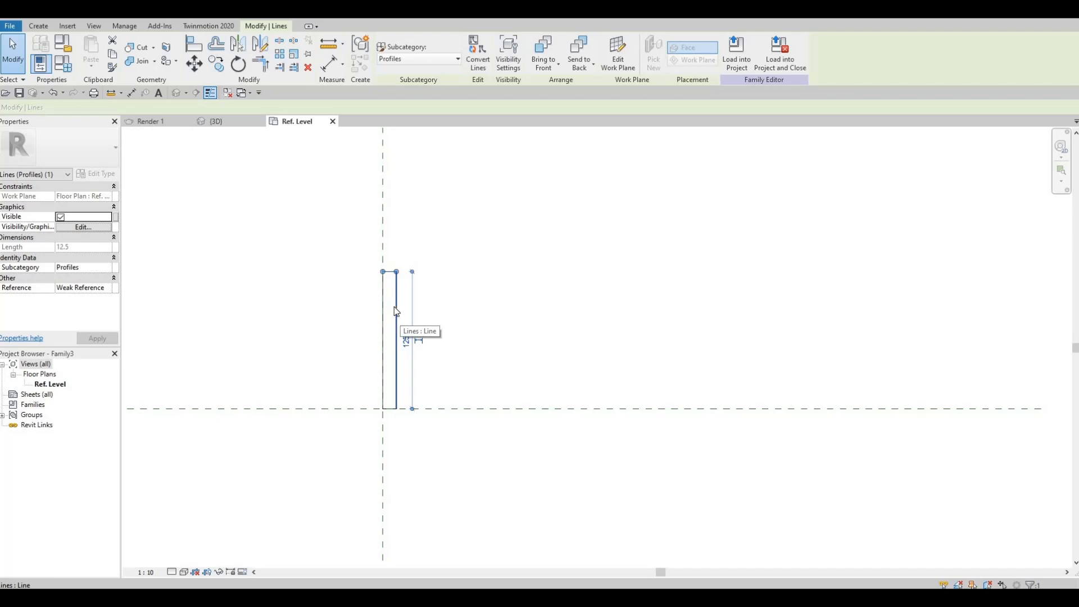
{"action": "key", "text": "Escape"}
Rotate the whole rectangle 6° counterclockwise about its upper-left corner so its lower end swings away from the vertical reference plane.
{"action": "left_click_drag", "start_coordinate": [344, 244], "coordinate": [466, 478]}
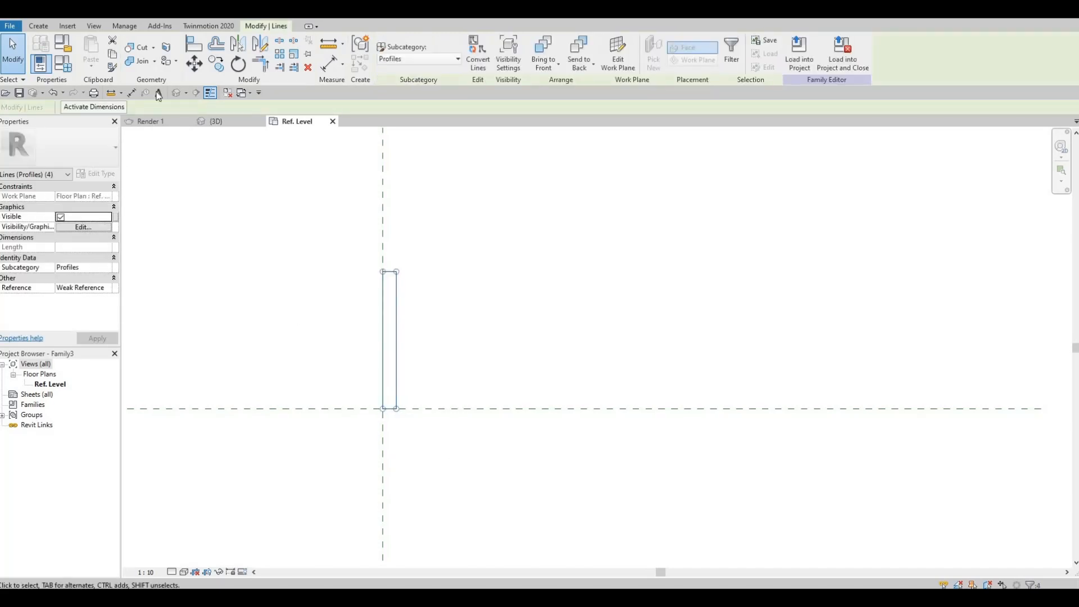
{"action": "left_click", "coordinate": [239, 64]}
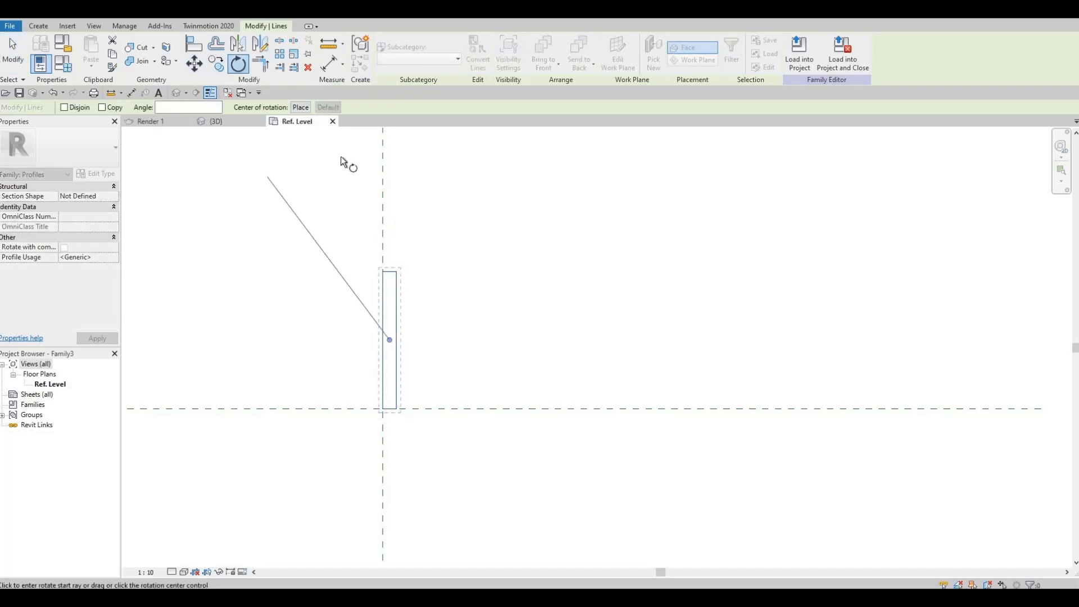
{"action": "left_click", "coordinate": [302, 107]}
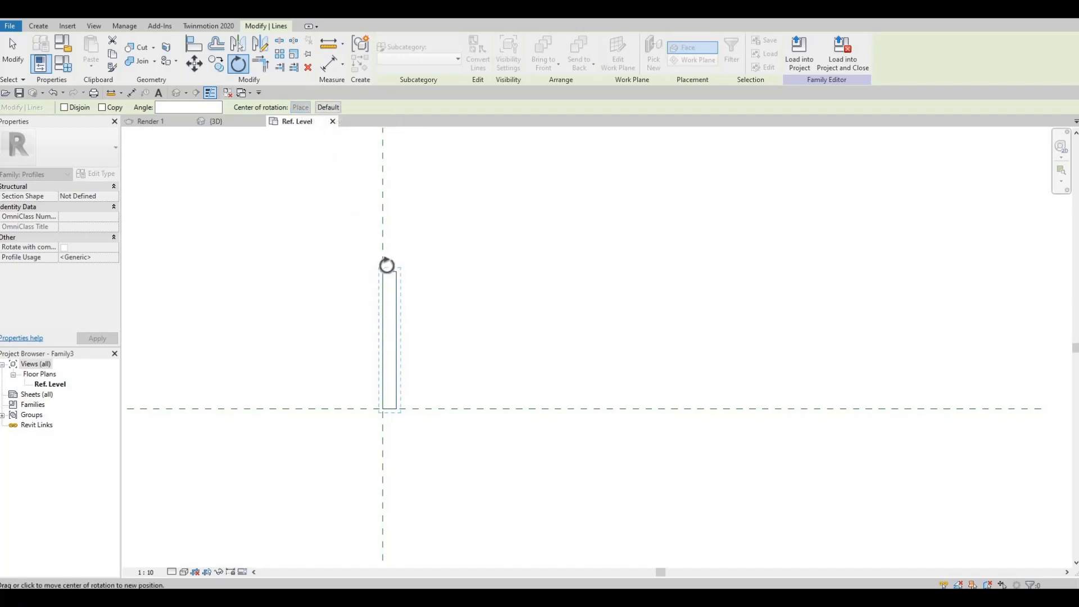
{"action": "scroll", "coordinate": [385, 266], "scroll_direction": "up", "scroll_amount": 2}
{"action": "scroll", "coordinate": [383, 281], "scroll_direction": "up", "scroll_amount": 2}
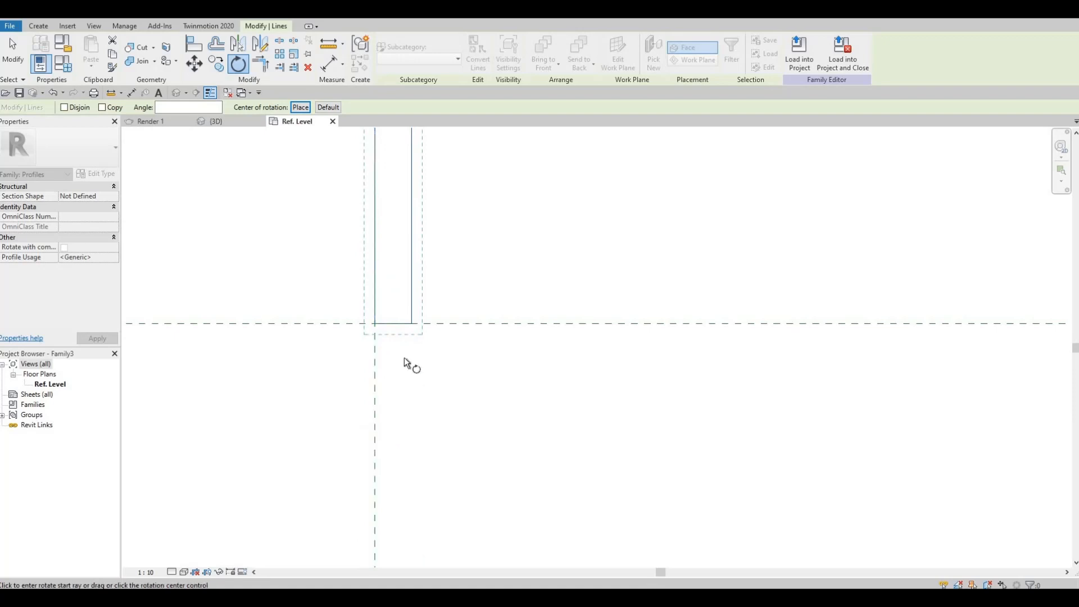
{"action": "scroll", "coordinate": [403, 358], "scroll_direction": "down", "scroll_amount": 1}
{"action": "scroll", "coordinate": [451, 329], "scroll_direction": "down", "scroll_amount": 1}
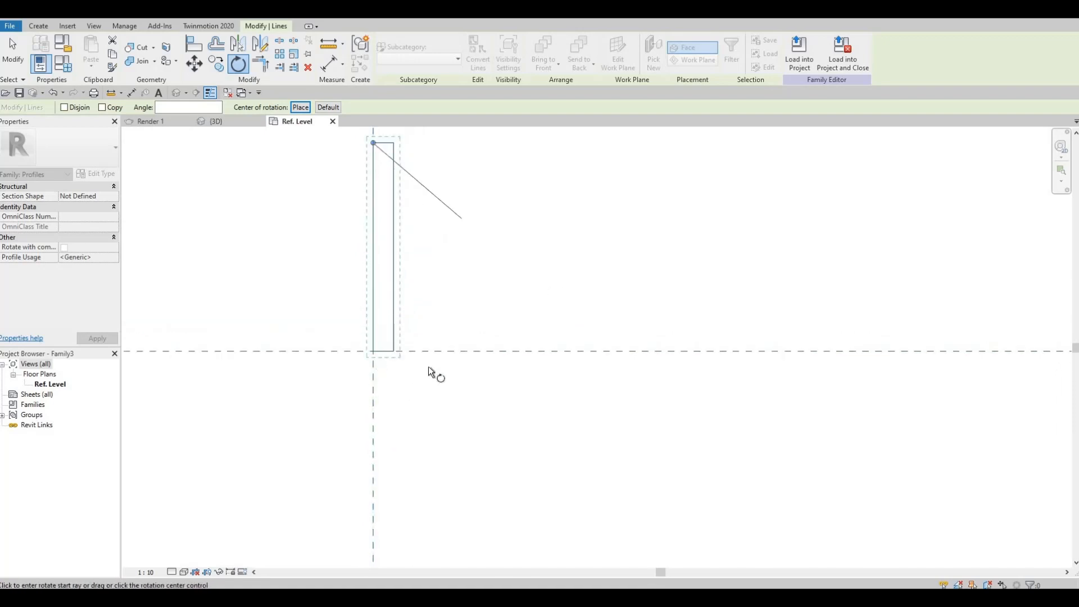
{"action": "left_click", "coordinate": [375, 402]}
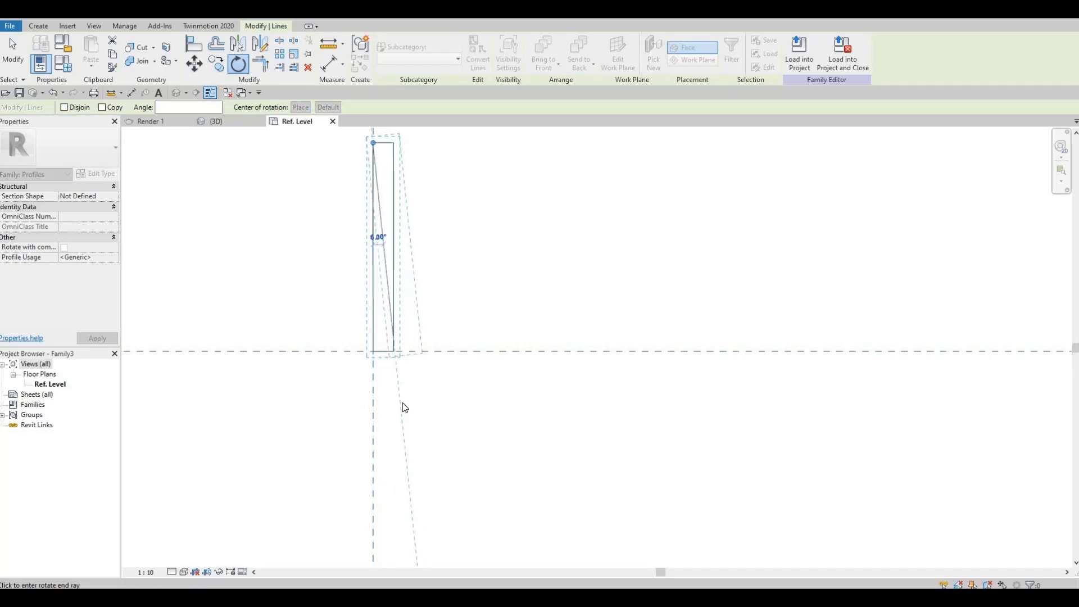
{"action": "left_click", "coordinate": [403, 402]}
Move the tilted rectangle vertically down so its lower-left corner sits on the horizontal reference plane.
{"action": "middle_click_drag", "start_coordinate": [378, 198], "coordinate": [373, 223]}
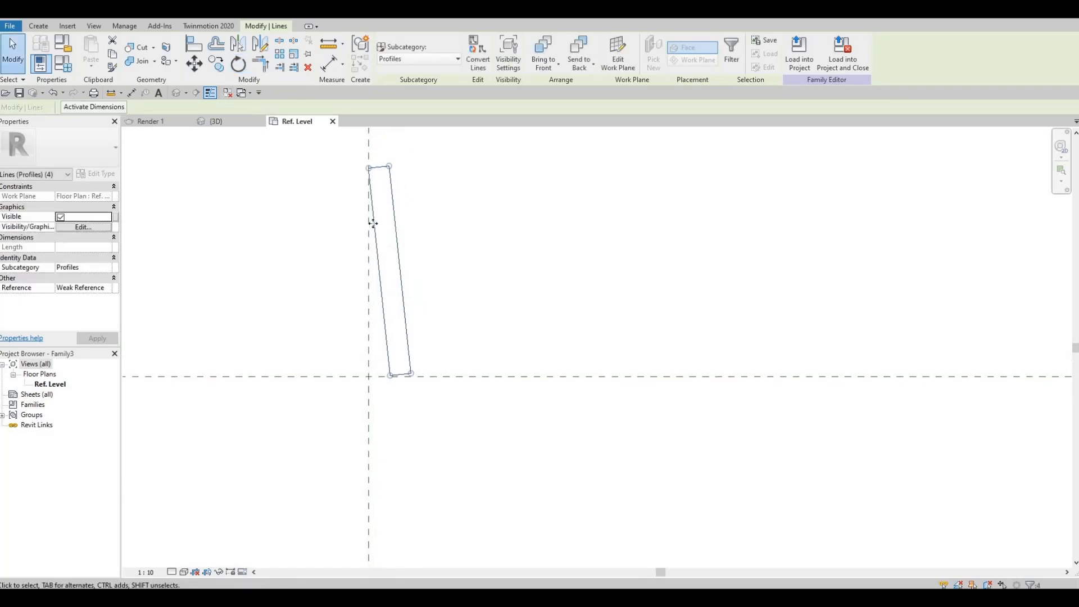
{"action": "left_click", "coordinate": [196, 64]}
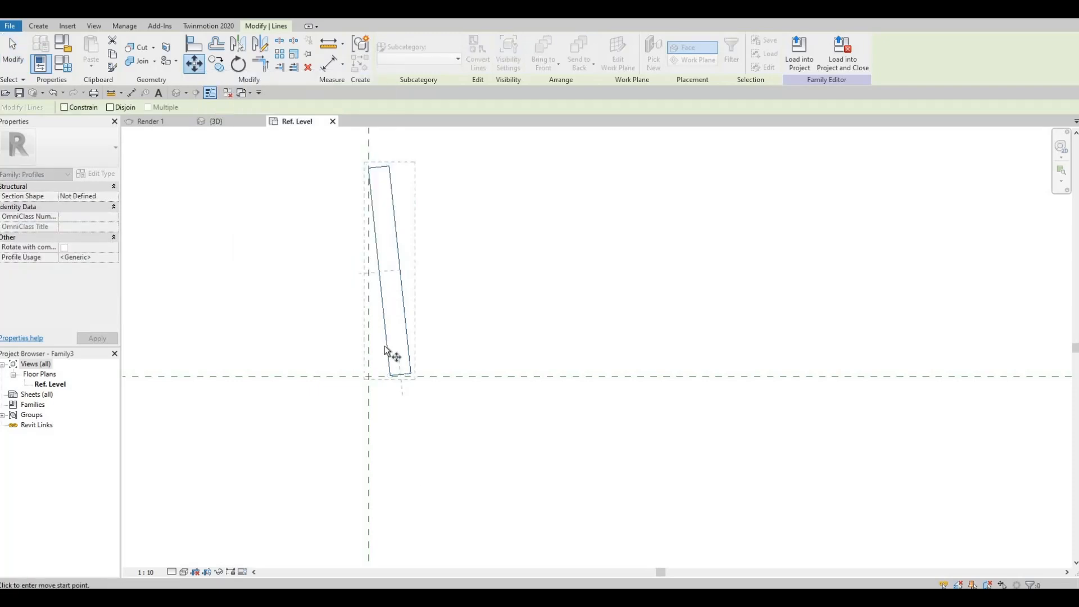
{"action": "scroll", "coordinate": [386, 351], "scroll_direction": "up", "scroll_amount": 2}
{"action": "scroll", "coordinate": [386, 351], "scroll_direction": "up", "scroll_amount": 4}
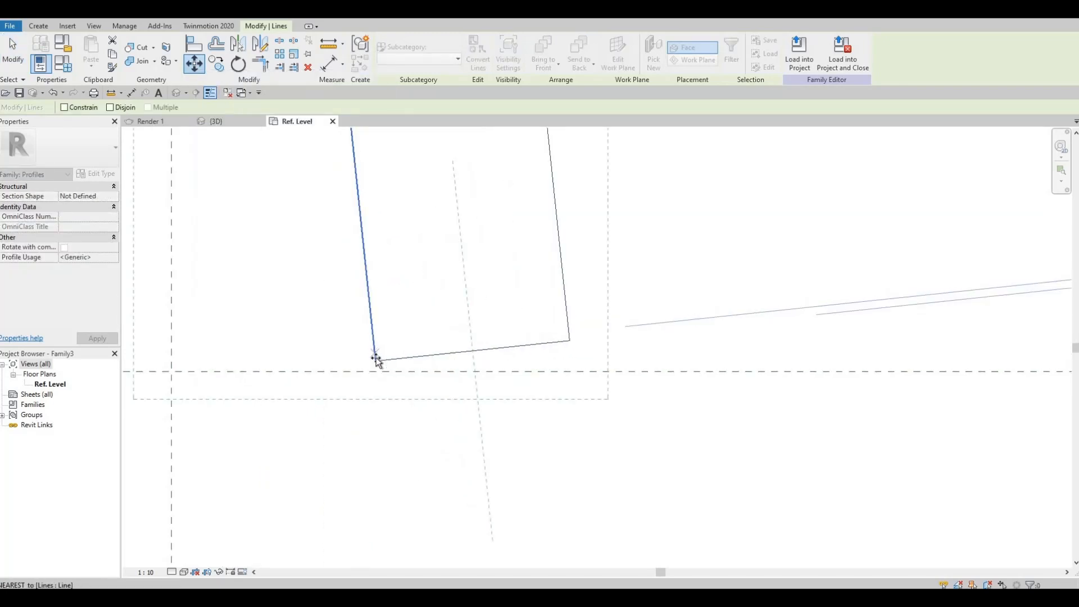
{"action": "left_click", "coordinate": [376, 361]}
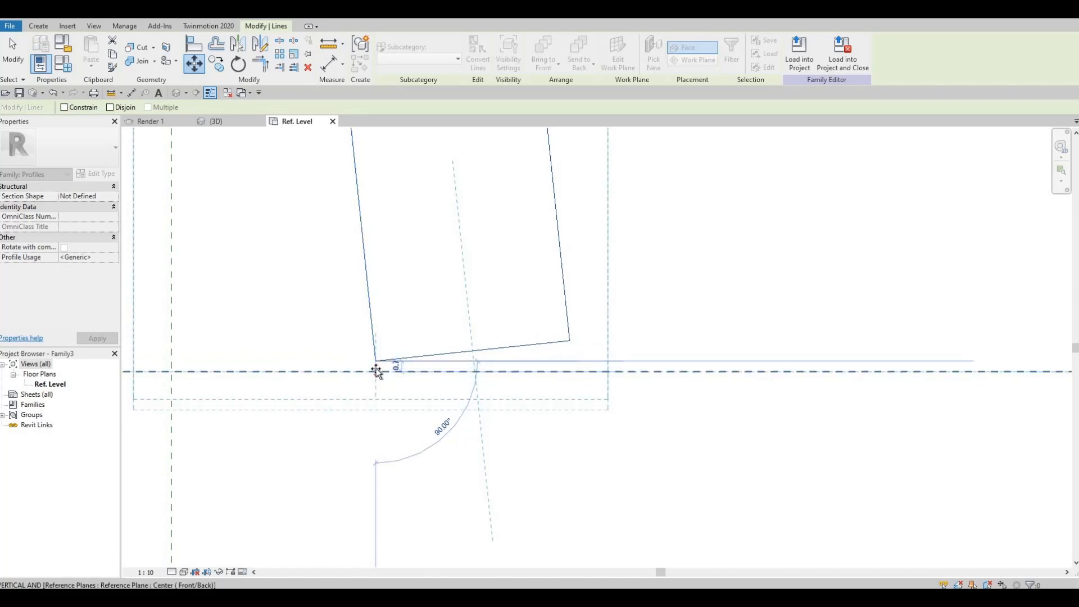
{"action": "left_click", "coordinate": [376, 372]}
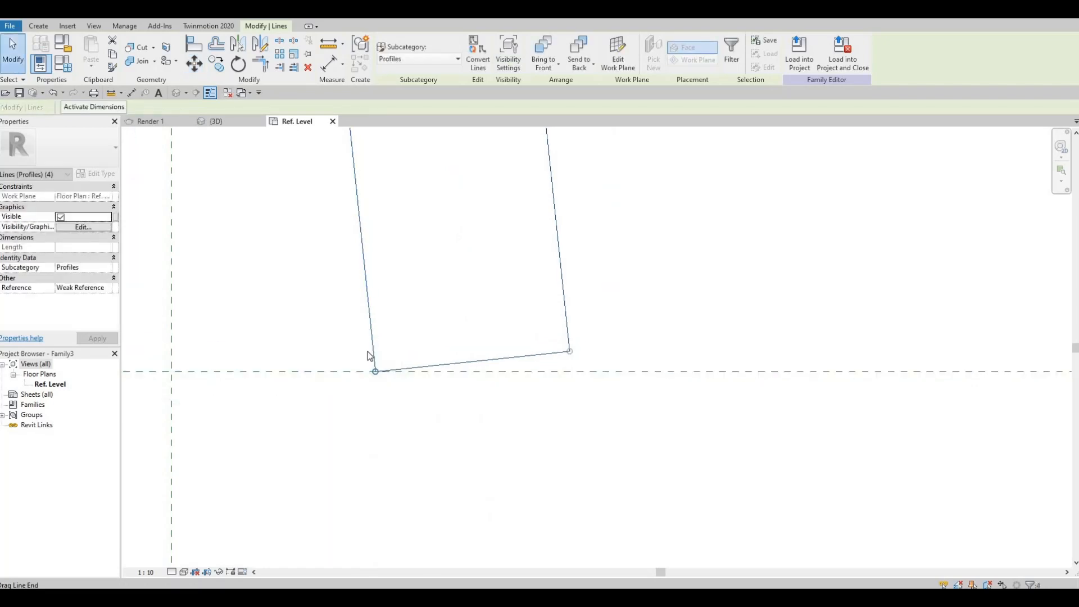
{"action": "scroll", "coordinate": [394, 388], "scroll_direction": "down", "scroll_amount": 8}
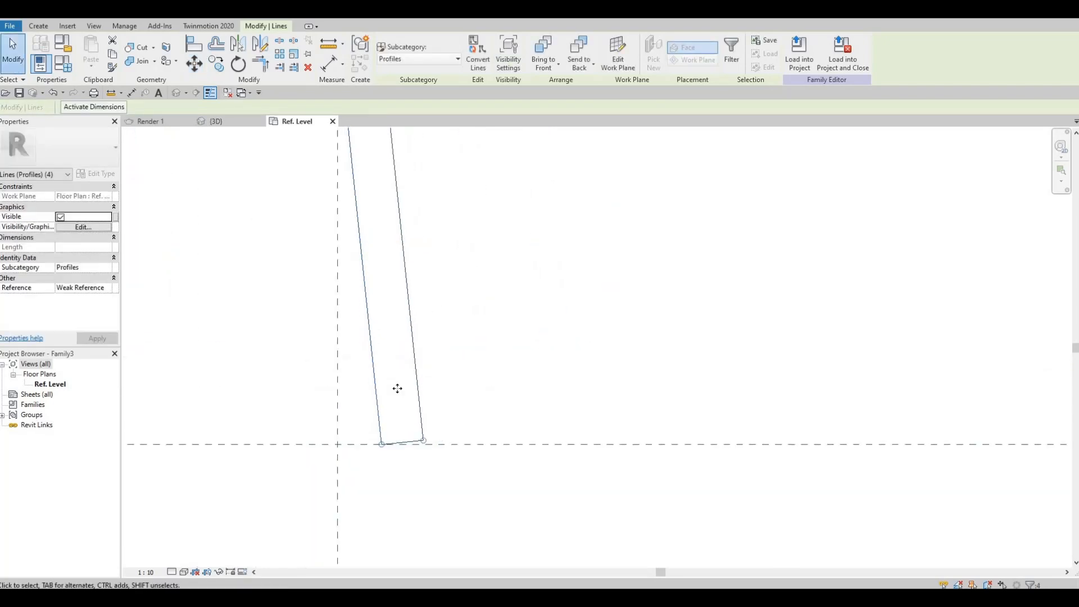
Save the family as Siding Profile, load it into the house project and close the family.
{"action": "left_click", "coordinate": [10, 26]}
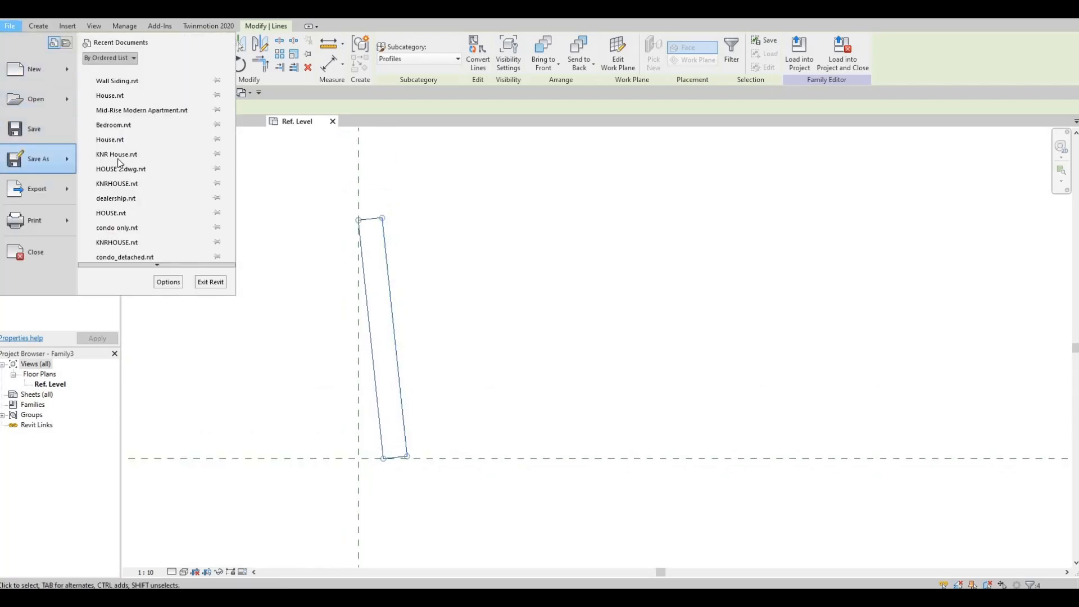
{"action": "mouse_move", "coordinate": [57, 159]}
{"action": "left_click", "coordinate": [213, 179]}
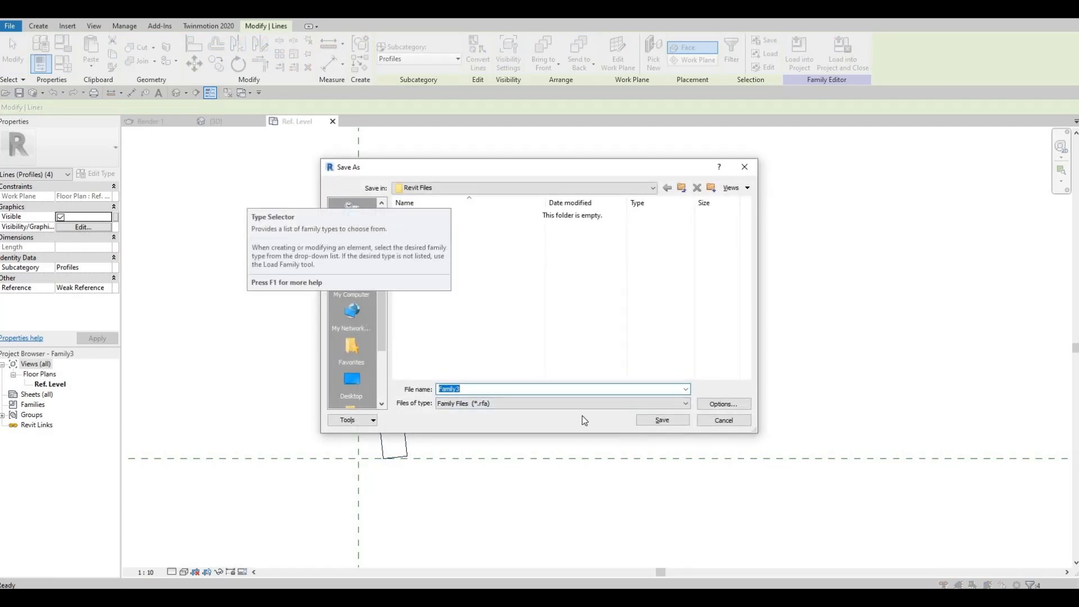
{"action": "type", "text": "Siding Profile"}
{"action": "left_click", "coordinate": [676, 422]}
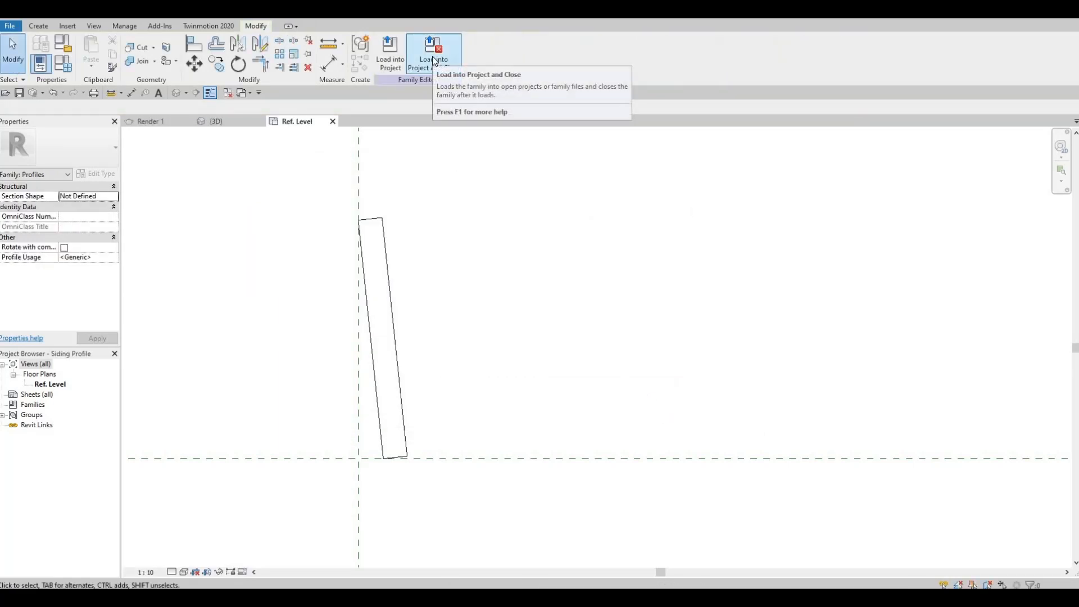
{"action": "left_click", "coordinate": [433, 57]}
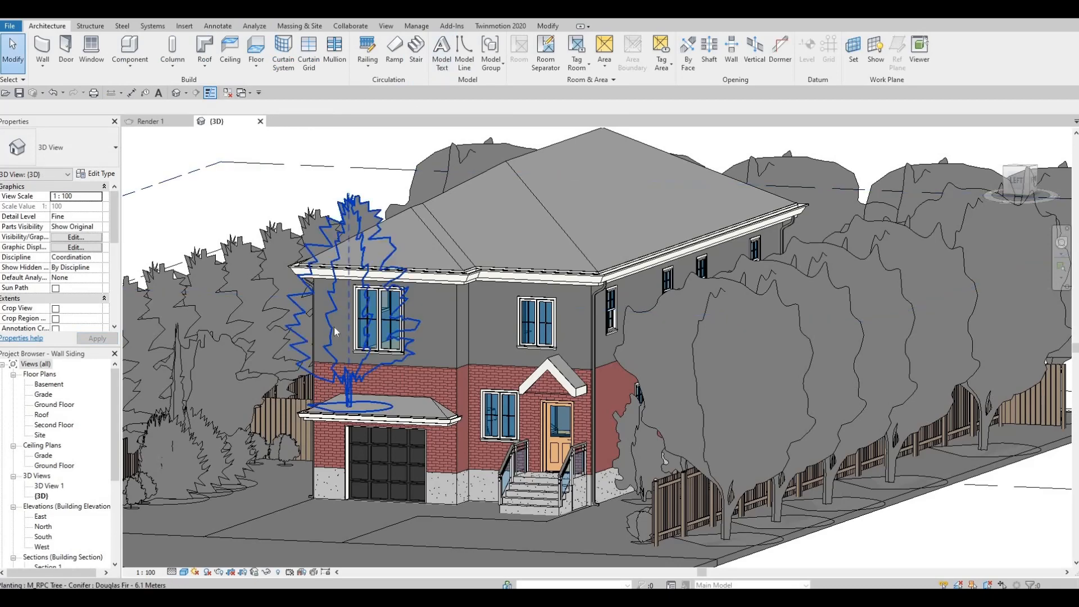
Open the layer structure of the second-floor wall type Exterior Wall 3 for editing.
{"action": "scroll", "coordinate": [329, 337], "scroll_direction": "up", "scroll_amount": 2}
{"action": "scroll", "coordinate": [327, 333], "scroll_direction": "up", "scroll_amount": 2}
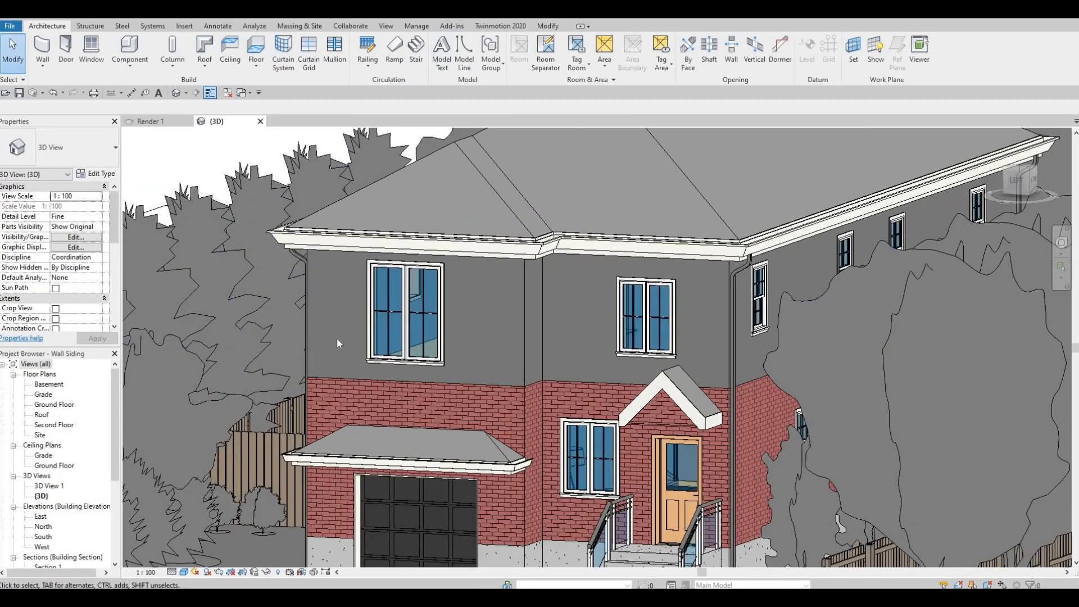
{"action": "middle_click_drag", "start_coordinate": [339, 362], "coordinate": [338, 377]}
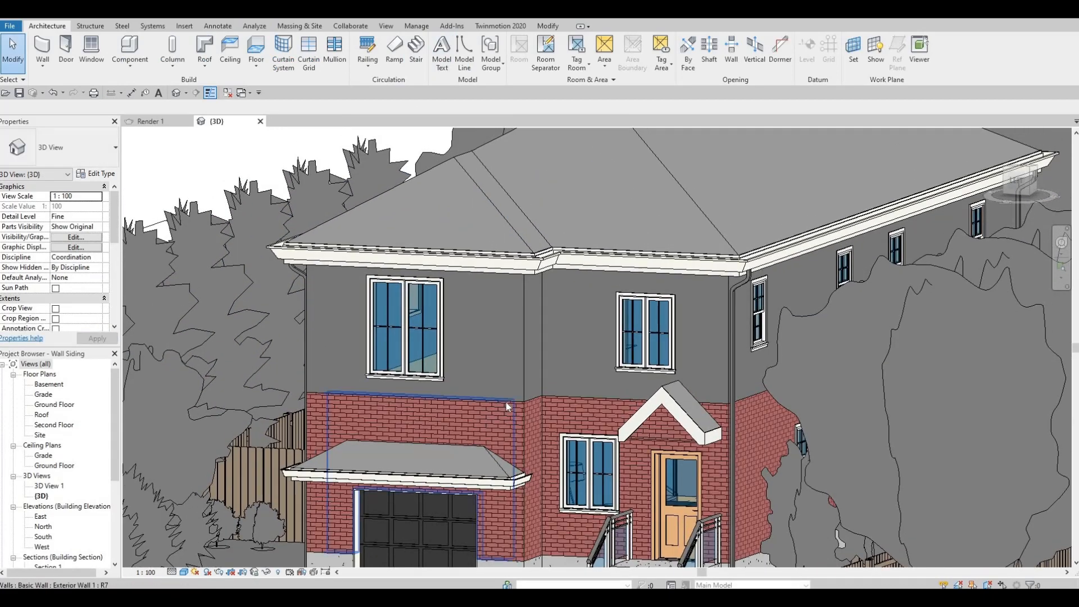
{"action": "left_click", "coordinate": [521, 376]}
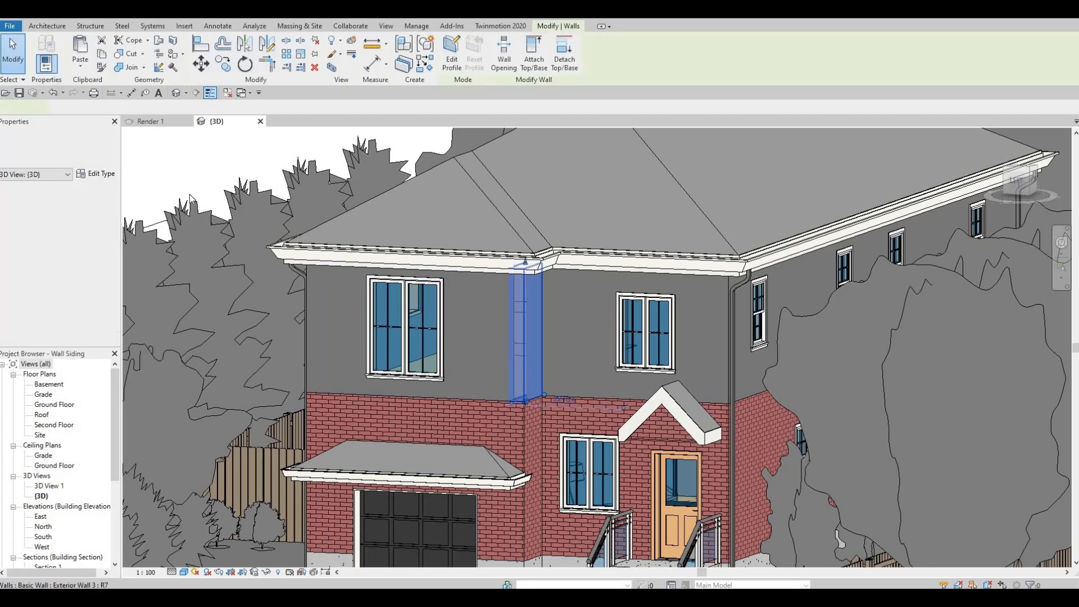
{"action": "left_click", "coordinate": [109, 175]}
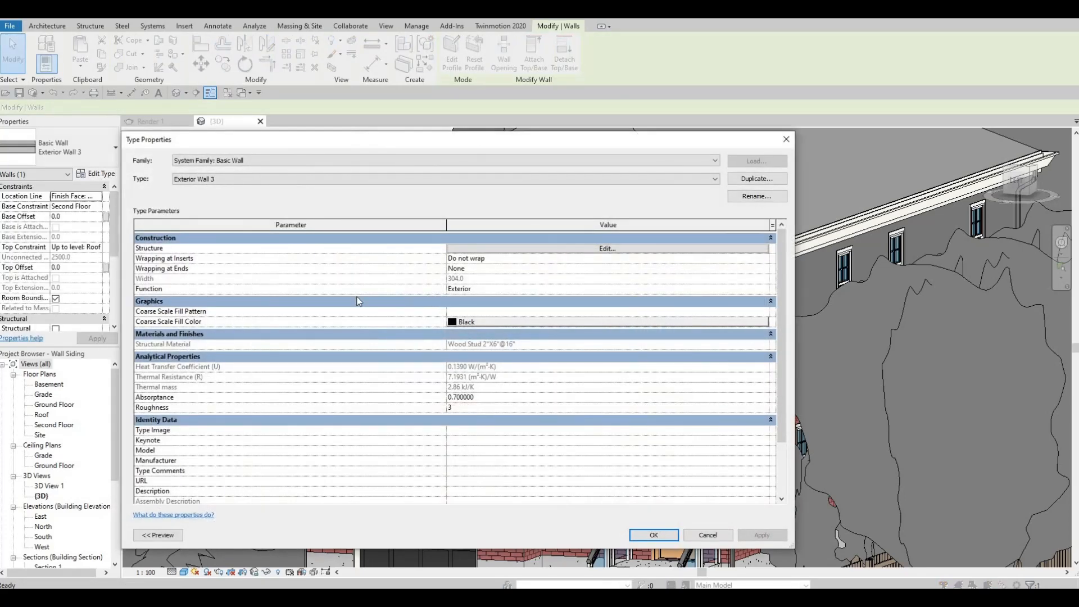
{"action": "scroll", "coordinate": [412, 279], "scroll_direction": "down", "scroll_amount": 1}
{"action": "scroll", "coordinate": [555, 254], "scroll_direction": "up", "scroll_amount": 1}
{"action": "left_click", "coordinate": [563, 249]}
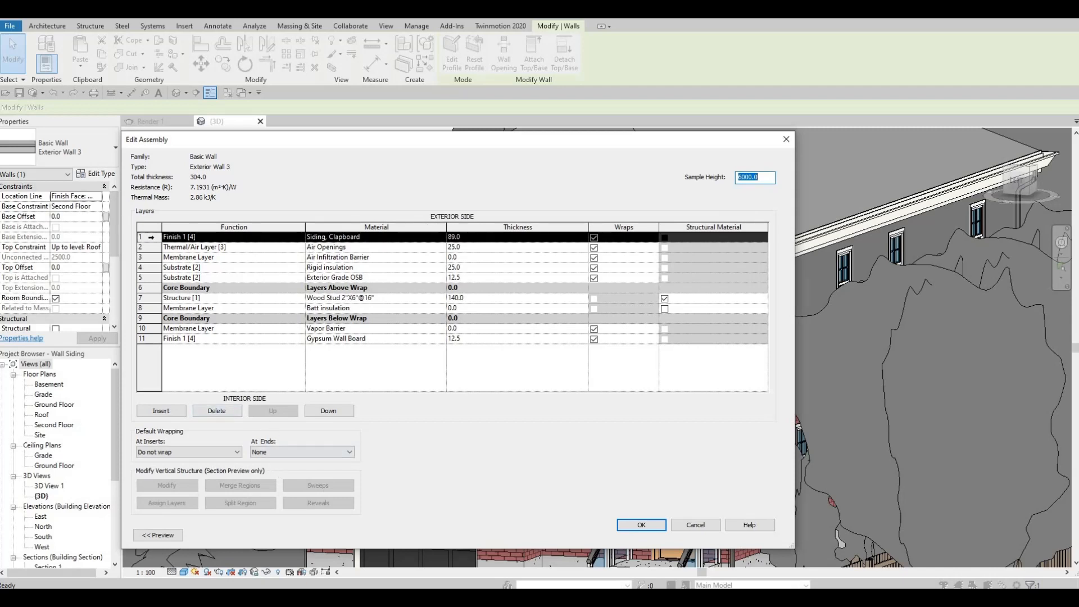
Show the preview of the wall assembly and switch it to the section view.
{"action": "left_click", "coordinate": [151, 237]}
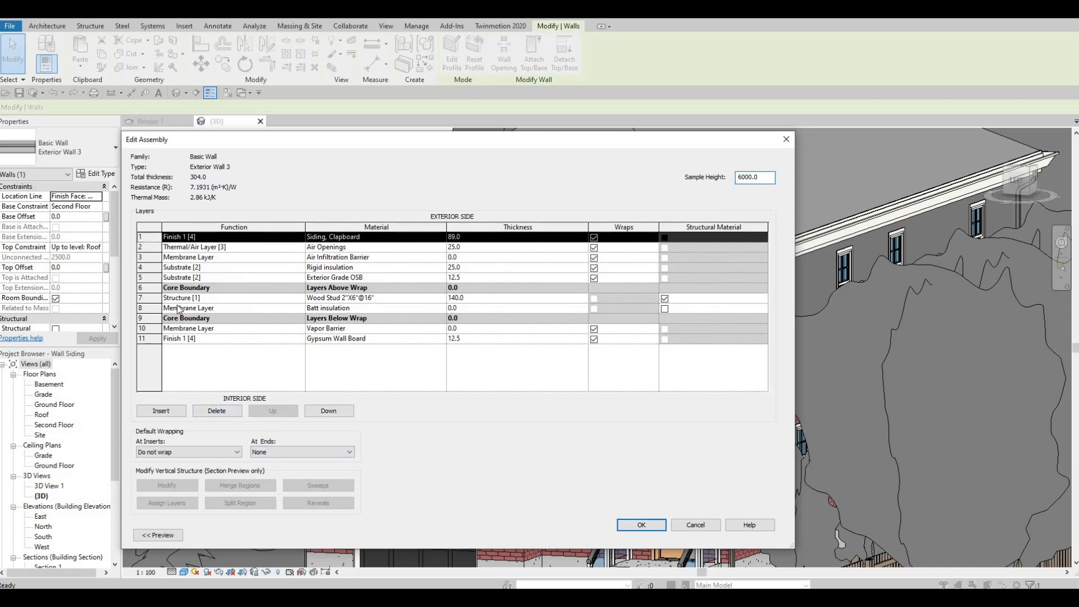
{"action": "left_click", "coordinate": [164, 535]}
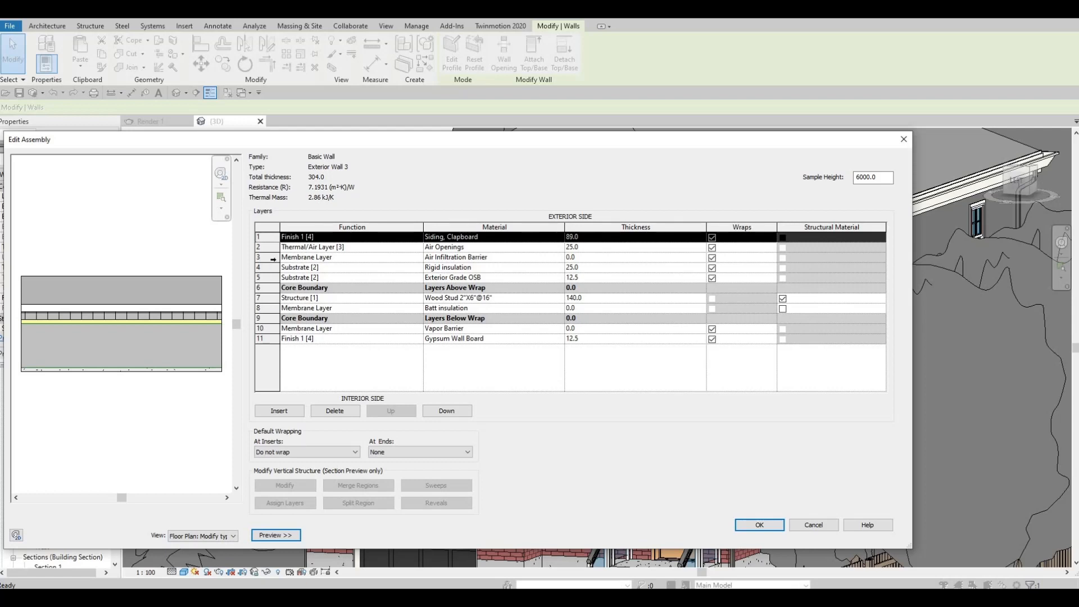
{"action": "left_click", "coordinate": [274, 257]}
{"action": "left_click", "coordinate": [315, 379]}
{"action": "left_click", "coordinate": [227, 537]}
{"action": "left_click", "coordinate": [205, 554]}
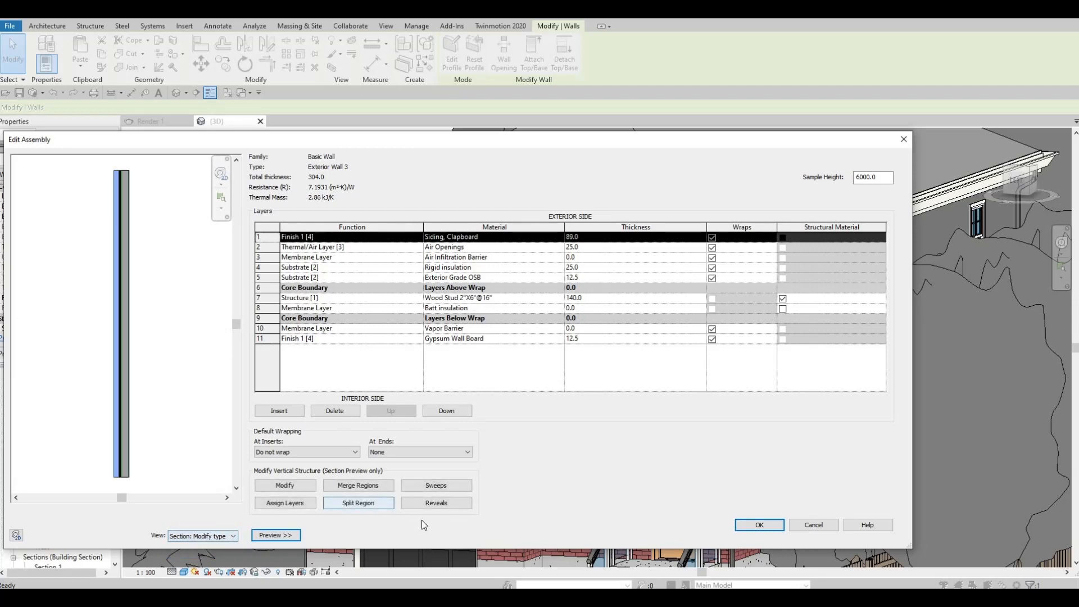
Add a wall sweep to the assembly and set its profile to Siding Profile : Siding Profile.
{"action": "left_click", "coordinate": [307, 485]}
{"action": "left_click", "coordinate": [441, 487]}
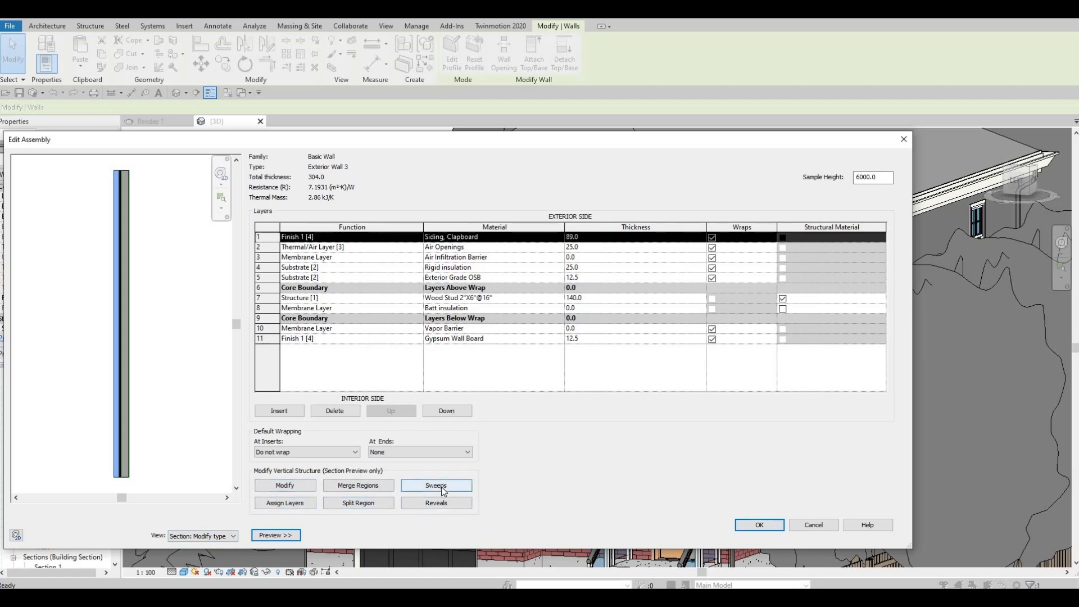
{"action": "left_click", "coordinate": [441, 487]}
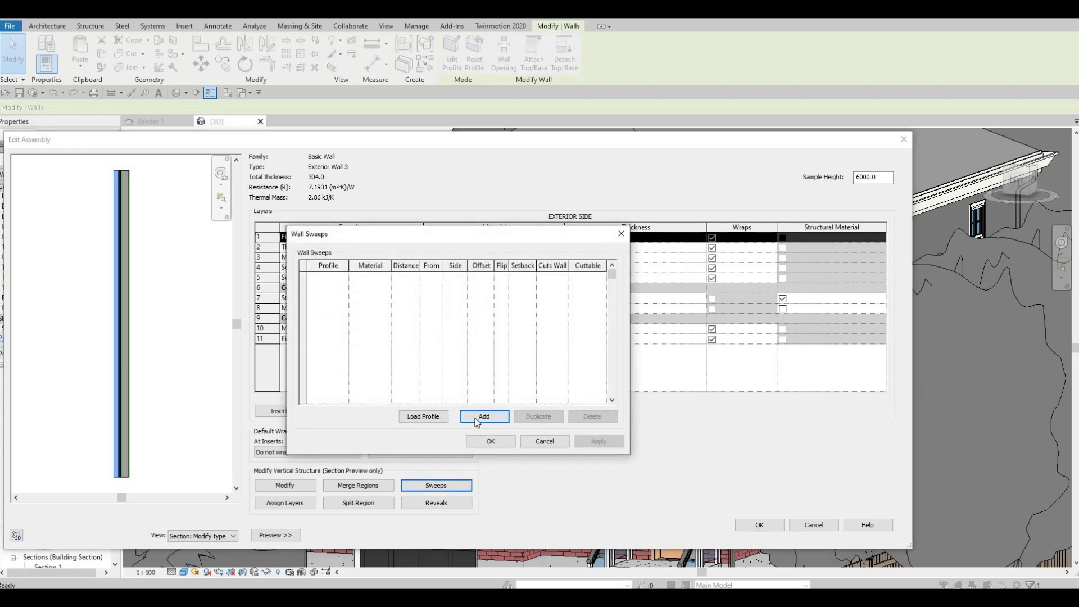
{"action": "left_click", "coordinate": [476, 418]}
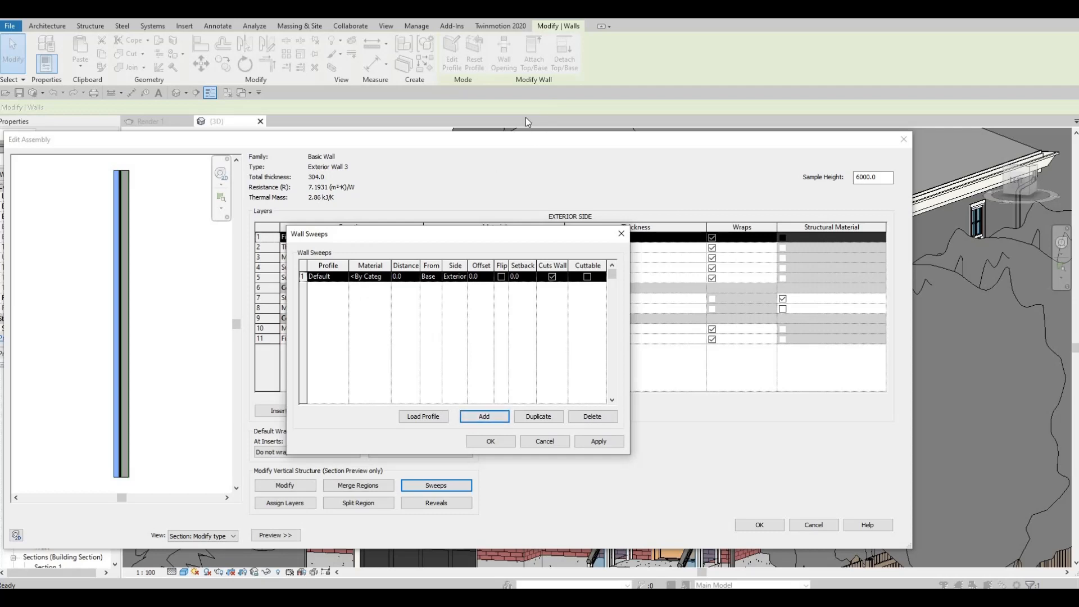
{"action": "left_click", "coordinate": [345, 279]}
{"action": "left_click", "coordinate": [343, 277]}
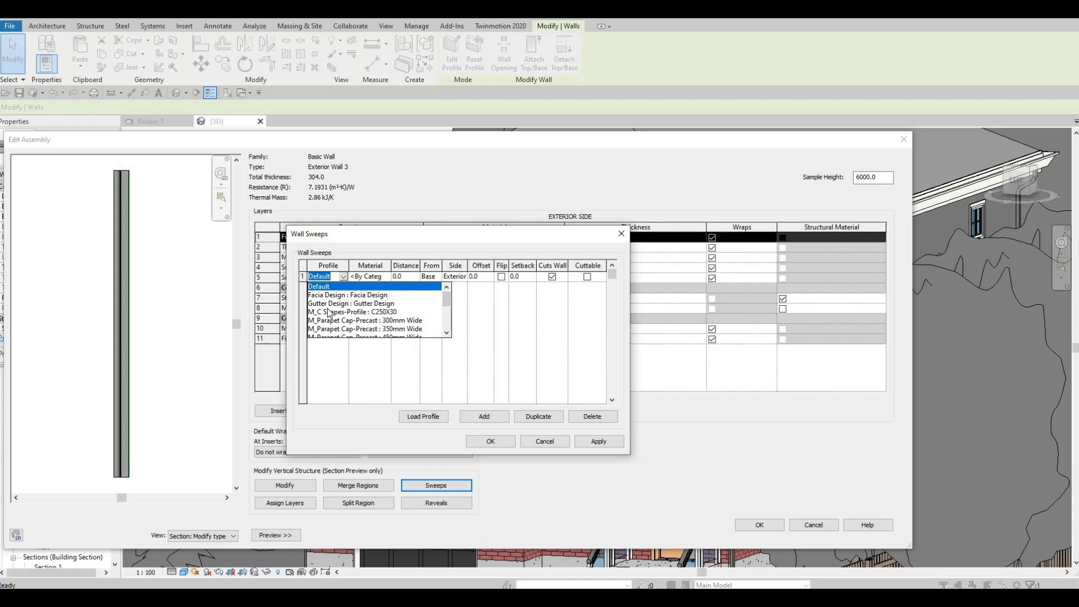
{"action": "scroll", "coordinate": [330, 315], "scroll_direction": "down", "scroll_amount": 4}
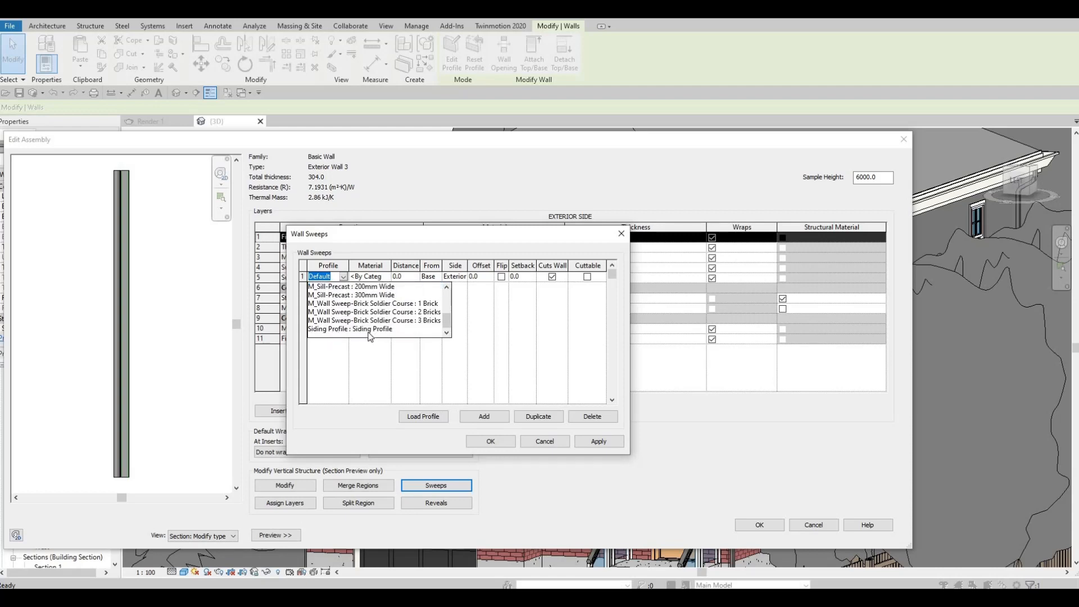
{"action": "left_click", "coordinate": [370, 331]}
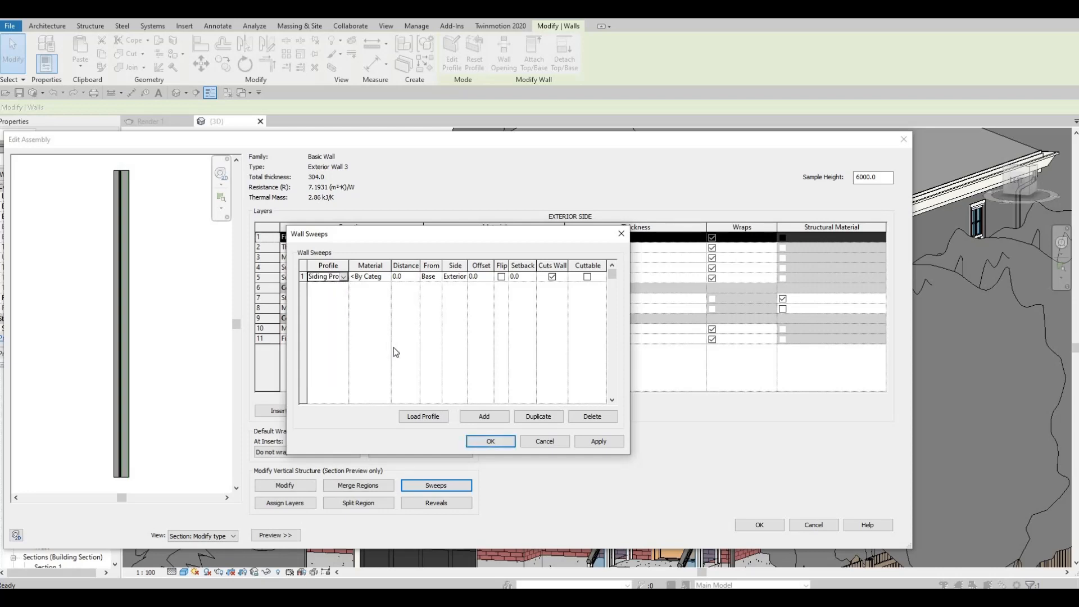
Search the materials for wood and assign Cherry to the siding sweep.
{"action": "left_click", "coordinate": [387, 275]}
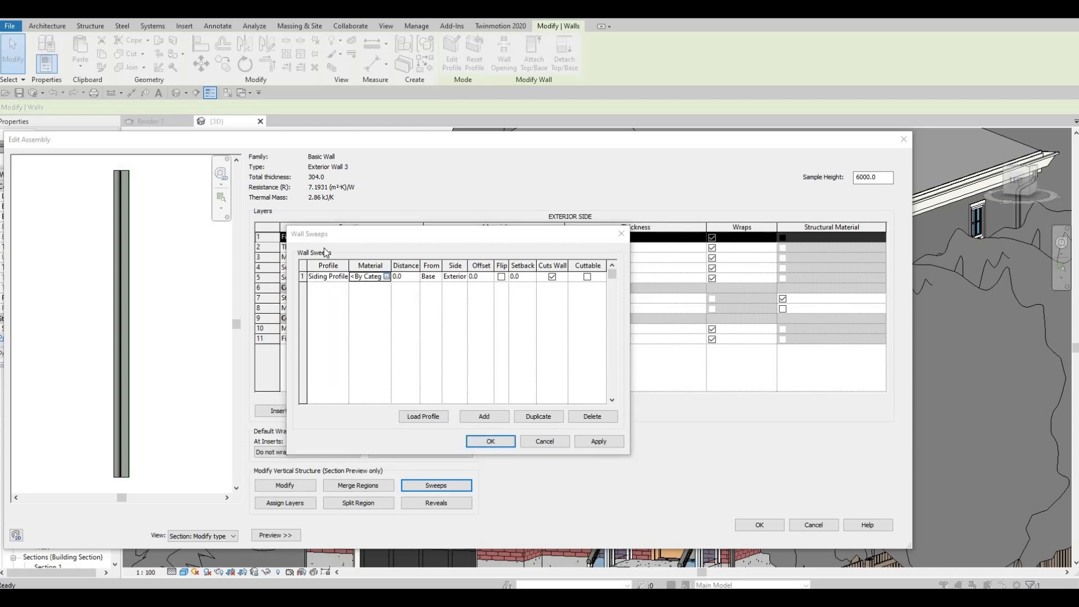
{"action": "left_click", "coordinate": [387, 275]}
{"action": "left_click", "coordinate": [203, 155]}
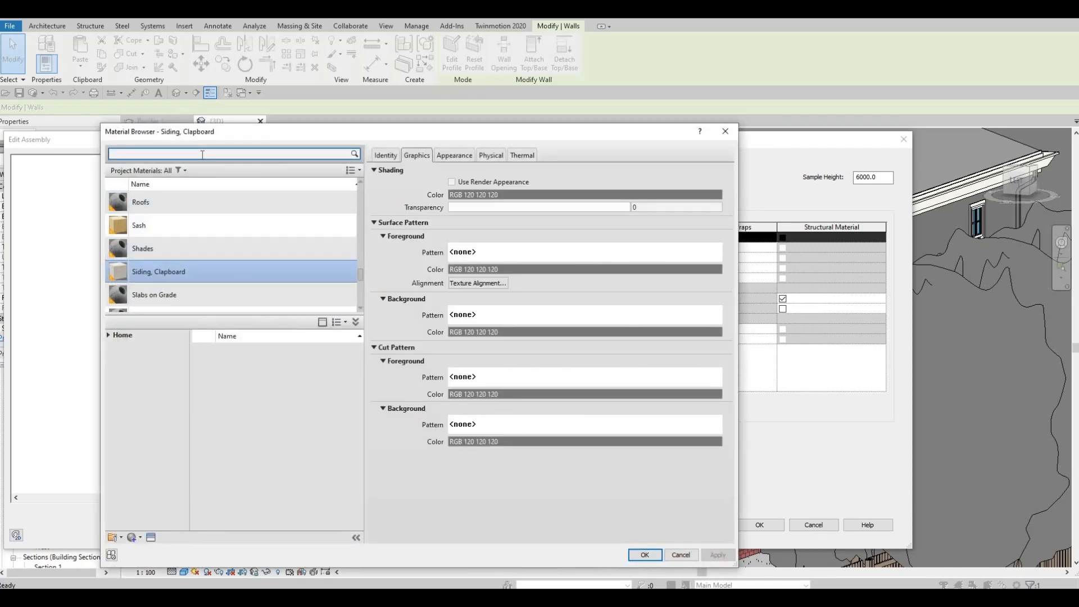
{"action": "type", "text": "wood"}
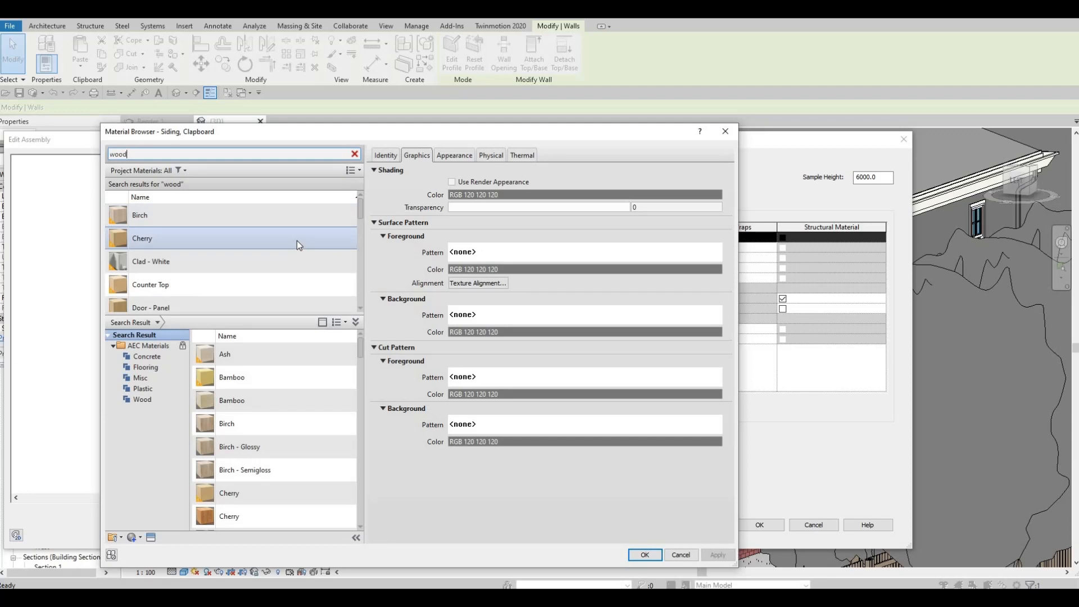
{"action": "left_click", "coordinate": [297, 240]}
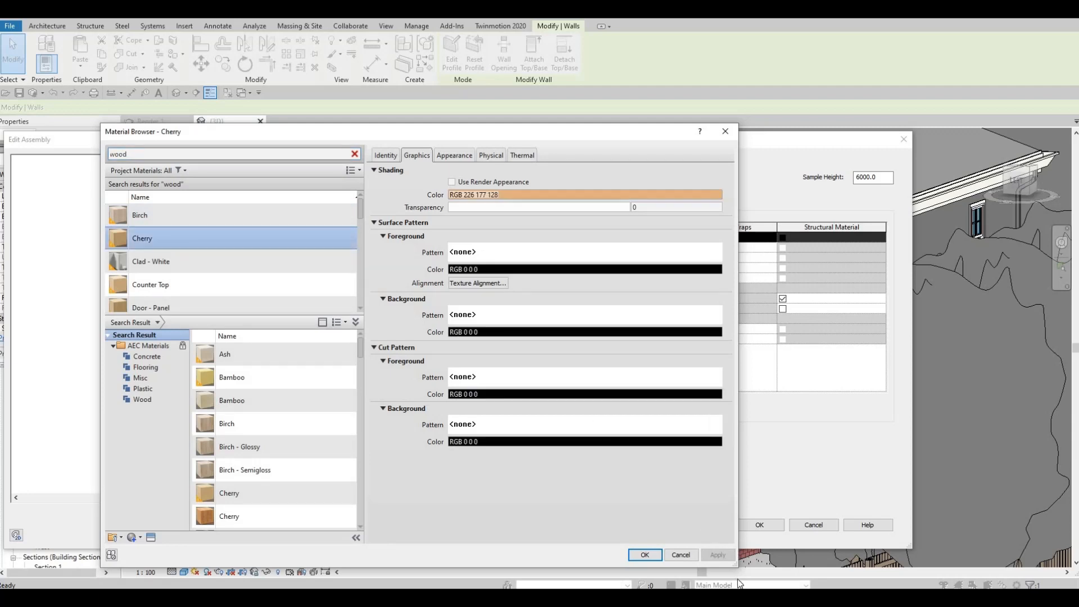
{"action": "left_click", "coordinate": [645, 555]}
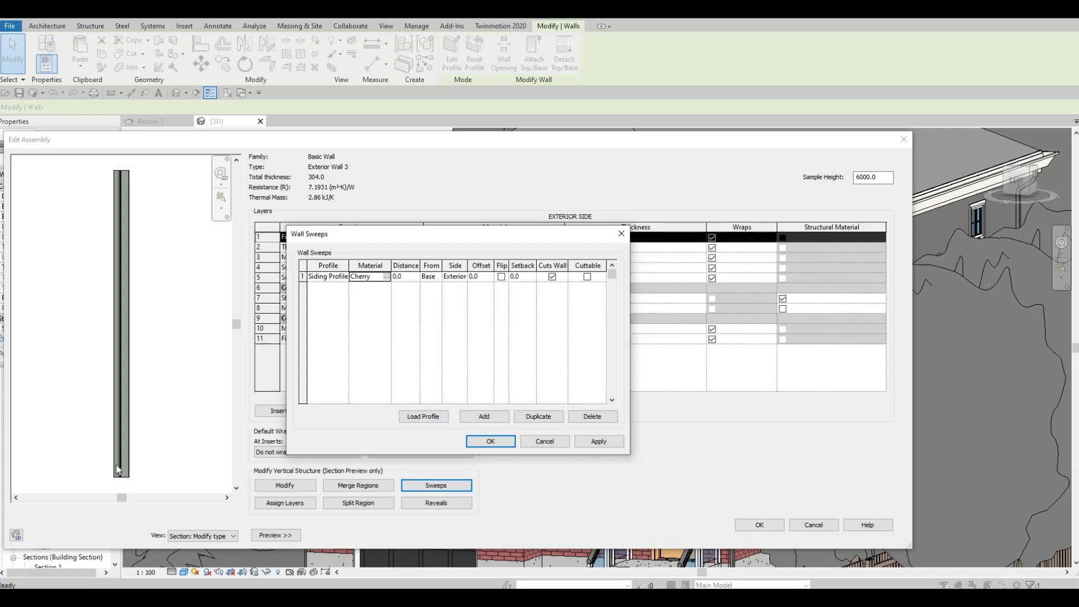
Apply the Cherry siding sweep to the assembly and inspect it at the wall's base in the section preview.
{"action": "left_click", "coordinate": [609, 444]}
{"action": "left_click", "coordinate": [502, 443]}
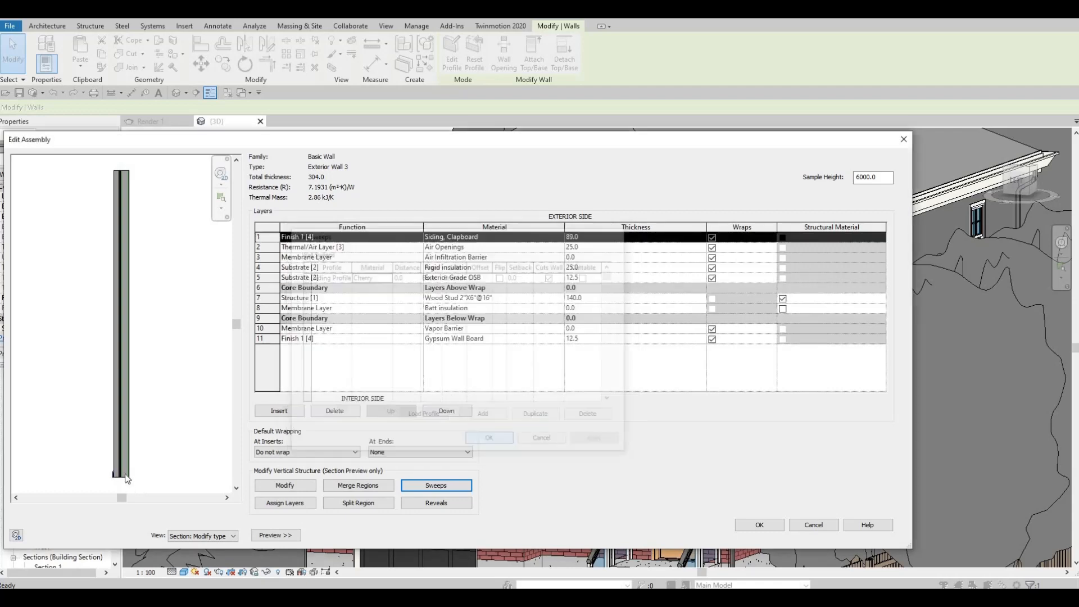
{"action": "scroll", "coordinate": [157, 410], "scroll_direction": "up", "scroll_amount": 3}
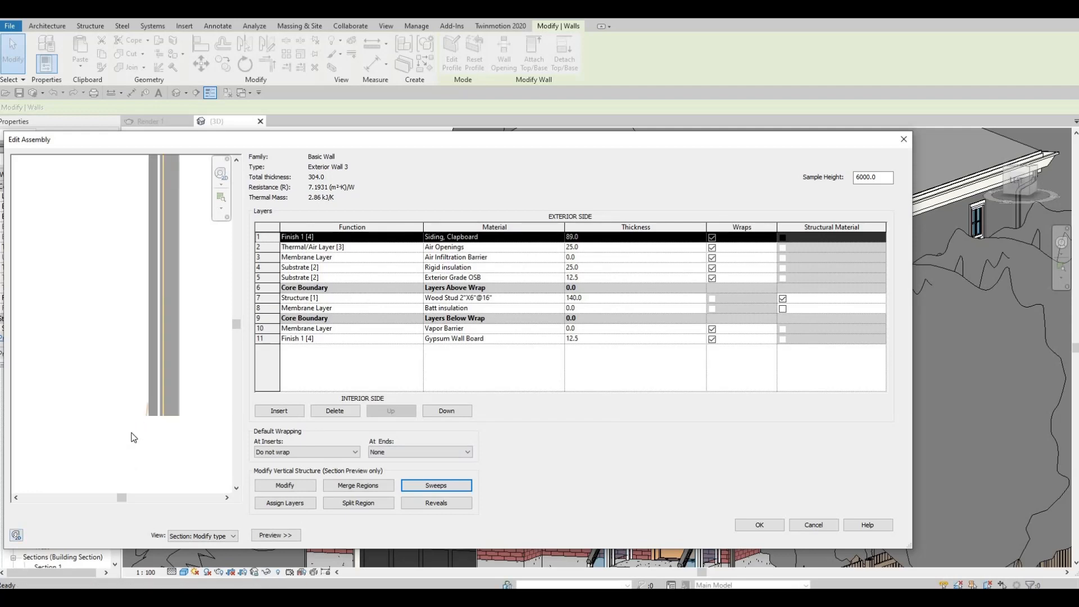
{"action": "scroll", "coordinate": [134, 437], "scroll_direction": "up", "scroll_amount": 4}
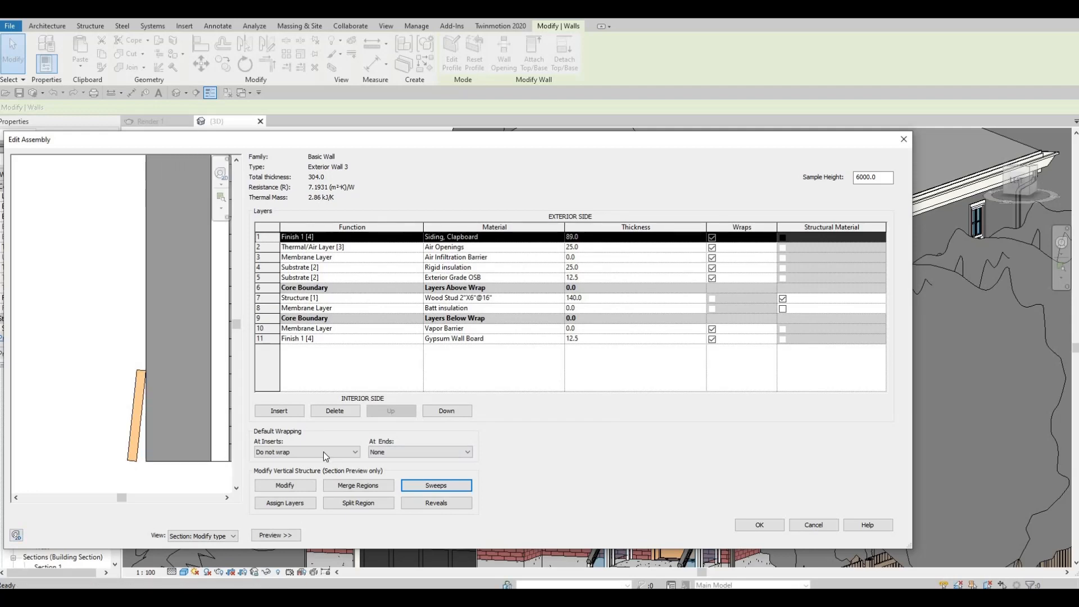
Reopen the wall sweeps and duplicate the Cherry siding sweep until there are 14 sweeps.
{"action": "left_click", "coordinate": [422, 487]}
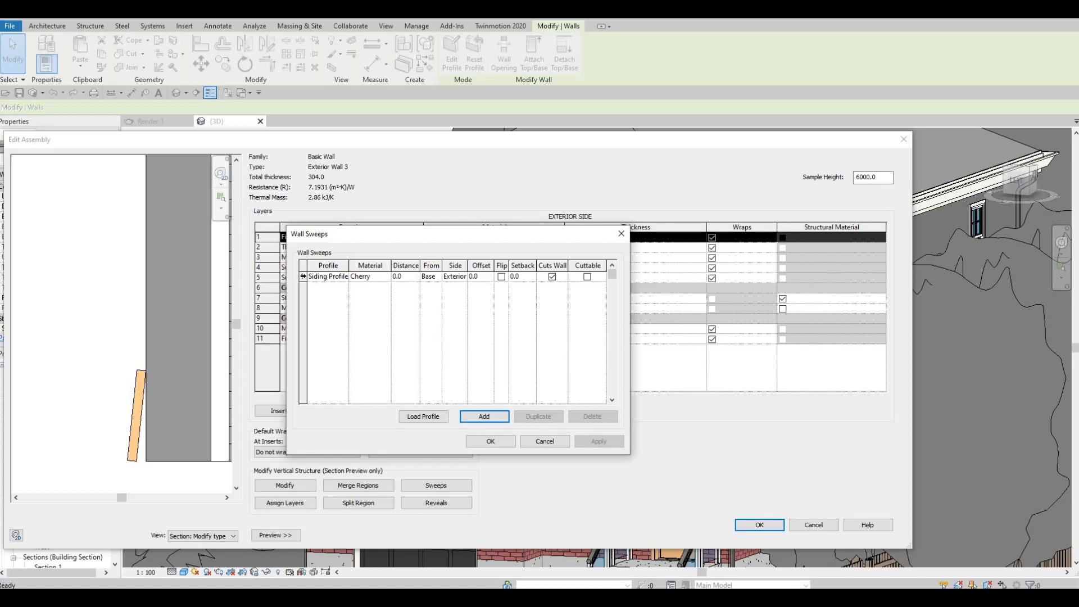
{"action": "left_click", "coordinate": [303, 276]}
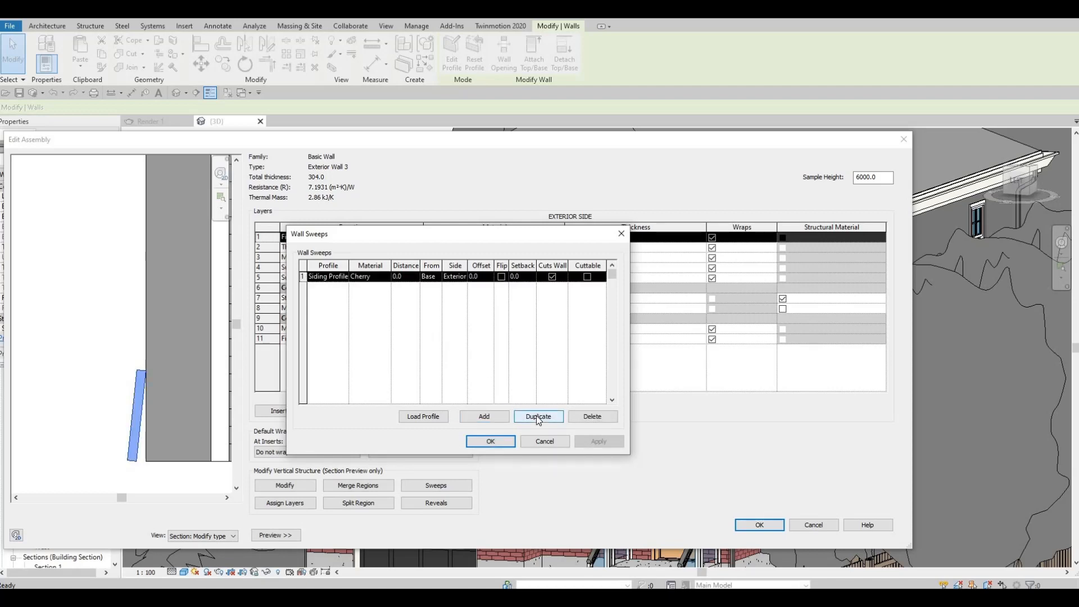
{"action": "left_click", "coordinate": [537, 417]}
{"action": "left_click", "coordinate": [537, 418]}
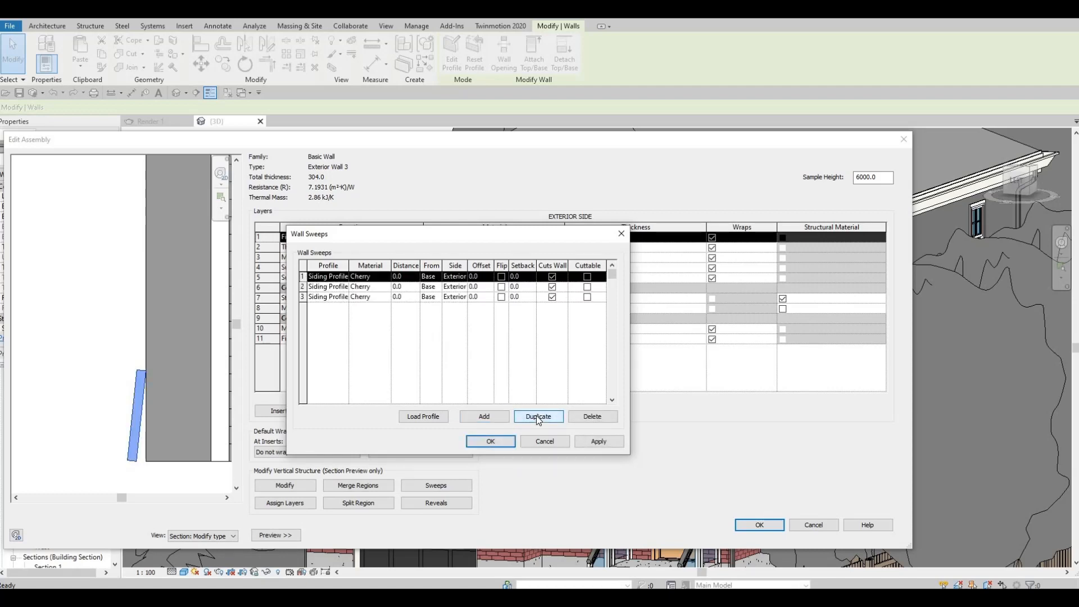
{"action": "left_click", "coordinate": [536, 416]}
{"action": "left_click", "coordinate": [536, 416]}
{"action": "left_click", "coordinate": [536, 416]}
{"action": "left_click", "coordinate": [536, 416]}
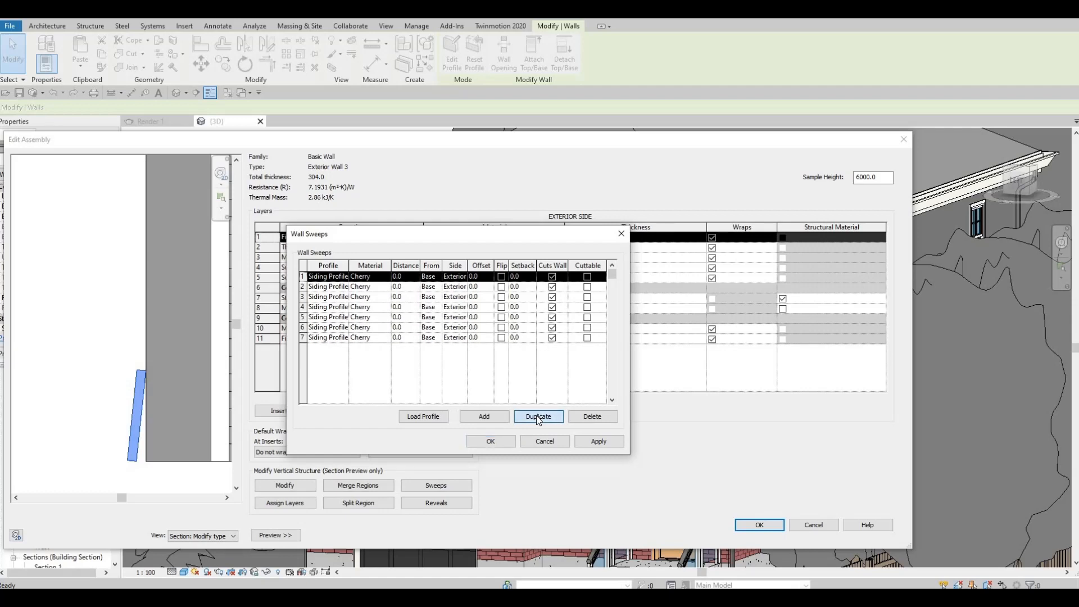
{"action": "left_click", "coordinate": [536, 416]}
{"action": "left_click", "coordinate": [536, 416]}
{"action": "left_click", "coordinate": [537, 416]}
{"action": "left_click", "coordinate": [536, 416]}
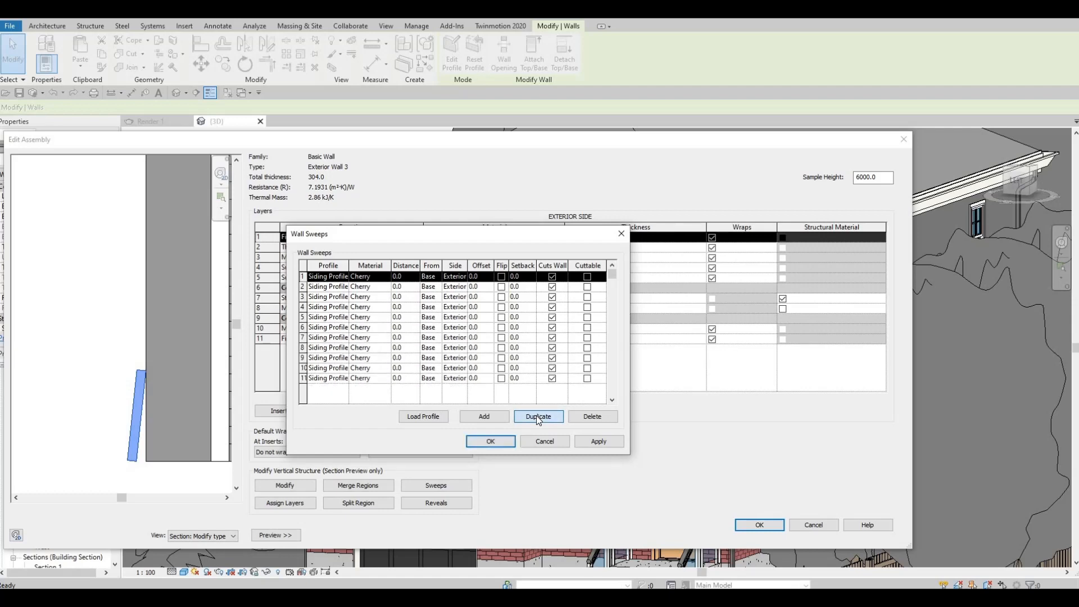
{"action": "left_click", "coordinate": [536, 416]}
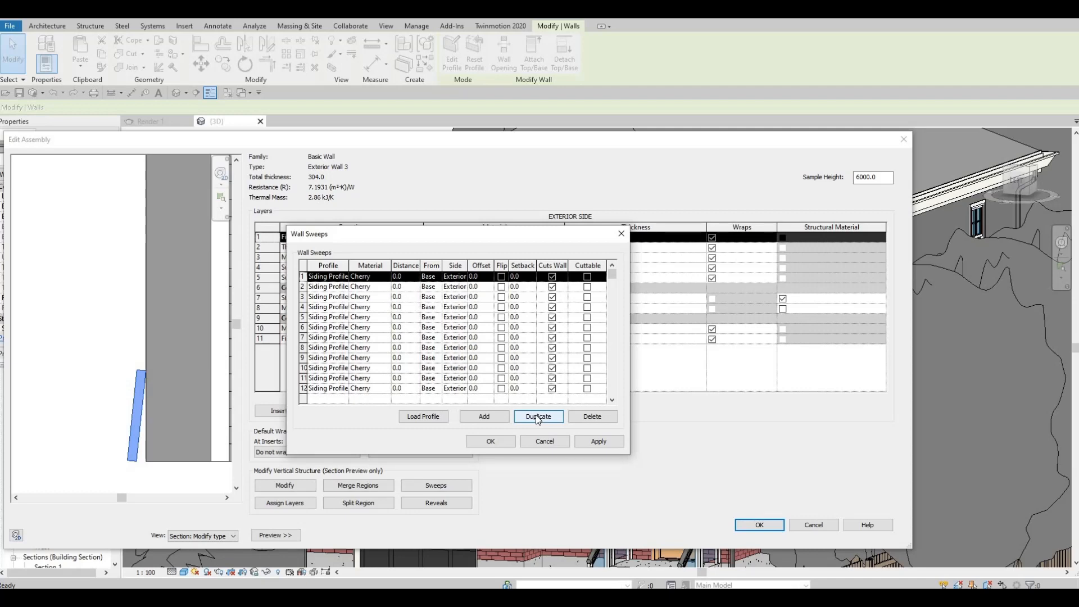
{"action": "left_click", "coordinate": [537, 416]}
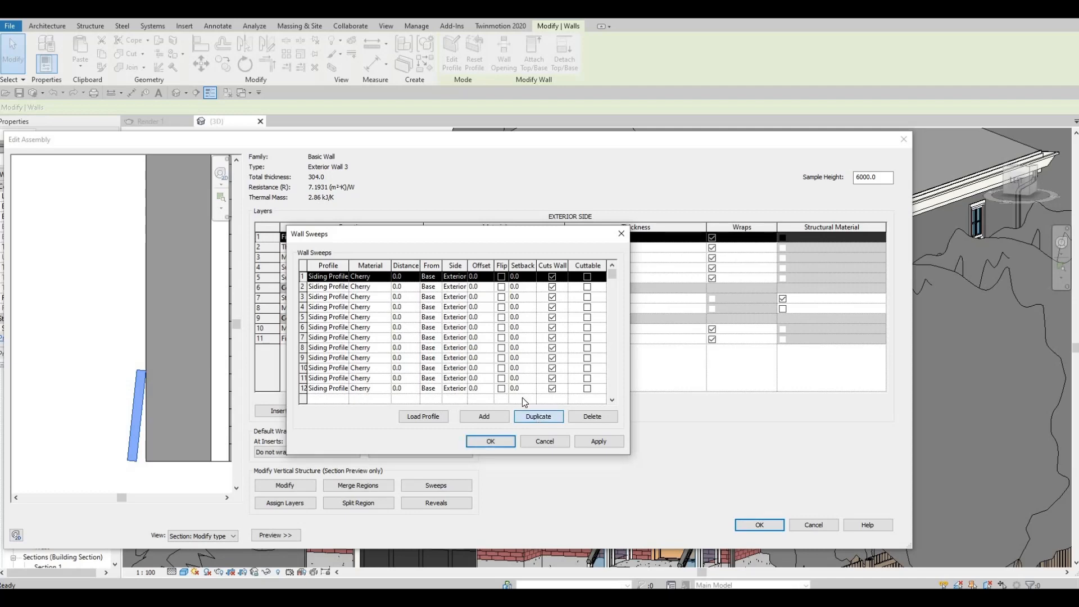
Set the distances from base of sweeps 13, 12 and 11 to 120, 360 and 480.
{"action": "scroll", "coordinate": [414, 377], "scroll_direction": "down", "scroll_amount": 2}
{"action": "left_click", "coordinate": [404, 380]}
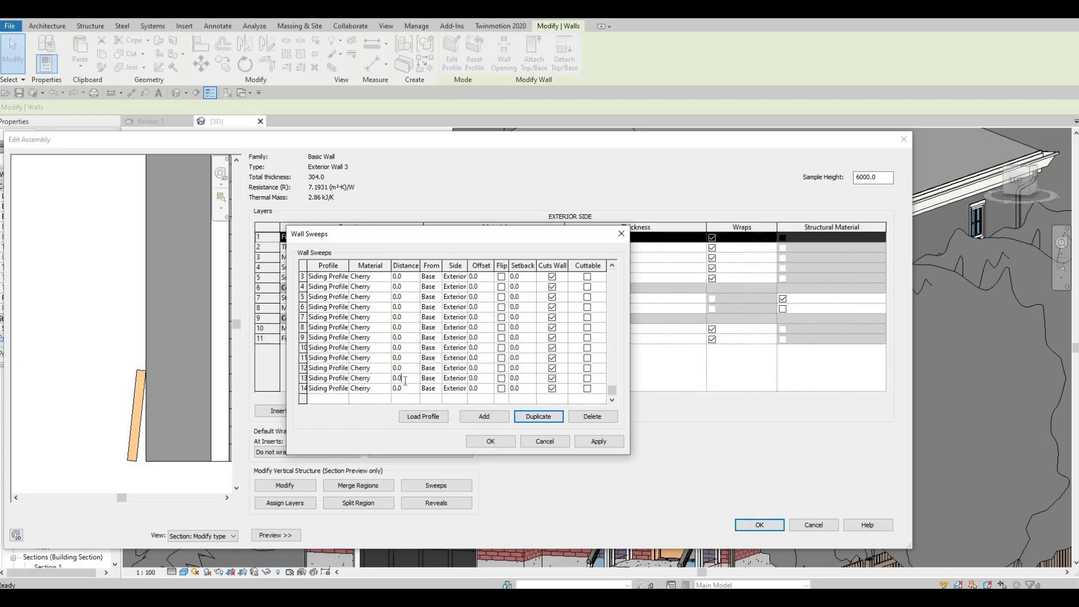
{"action": "left_click_drag", "start_coordinate": [405, 381], "coordinate": [358, 381]}
{"action": "type", "text": "120"}
{"action": "left_click", "coordinate": [406, 366]}
{"action": "type", "text": "360"}
{"action": "left_click", "coordinate": [406, 360]}
{"action": "left_click_drag", "start_coordinate": [402, 358], "coordinate": [350, 359]}
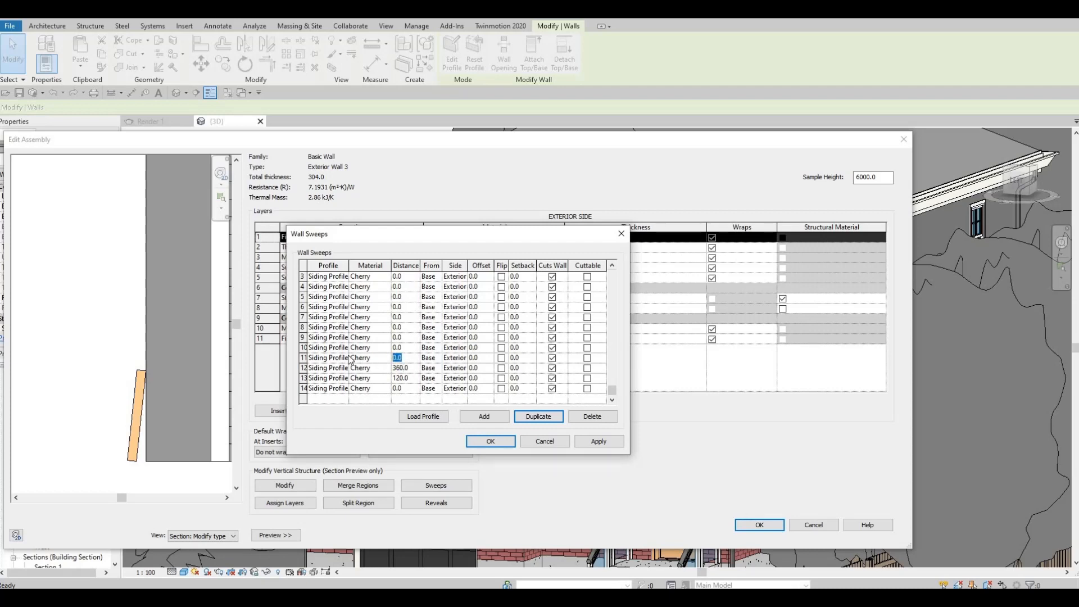
{"action": "type", "text": "480"}
Set the distances of sweeps 10, 9, 8 and 7 to 600, 720, 840 and 960.
{"action": "left_click_drag", "start_coordinate": [403, 347], "coordinate": [314, 349]}
{"action": "type", "text": "600"}
{"action": "left_click_drag", "start_coordinate": [408, 338], "coordinate": [315, 340]}
{"action": "type", "text": "720"}
{"action": "left_click", "coordinate": [411, 328]}
{"action": "type", "text": "840"}
{"action": "left_click", "coordinate": [404, 318]}
{"action": "type", "text": "960"}
Set the distances of sweeps 6, 5, 4 and 3 to 1080, 1200, 1320 and 1440.
{"action": "left_click", "coordinate": [412, 307]}
{"action": "left_click", "coordinate": [412, 307]}
{"action": "type", "text": "1080"}
{"action": "left_click", "coordinate": [410, 298]}
{"action": "type", "text": "1200"}
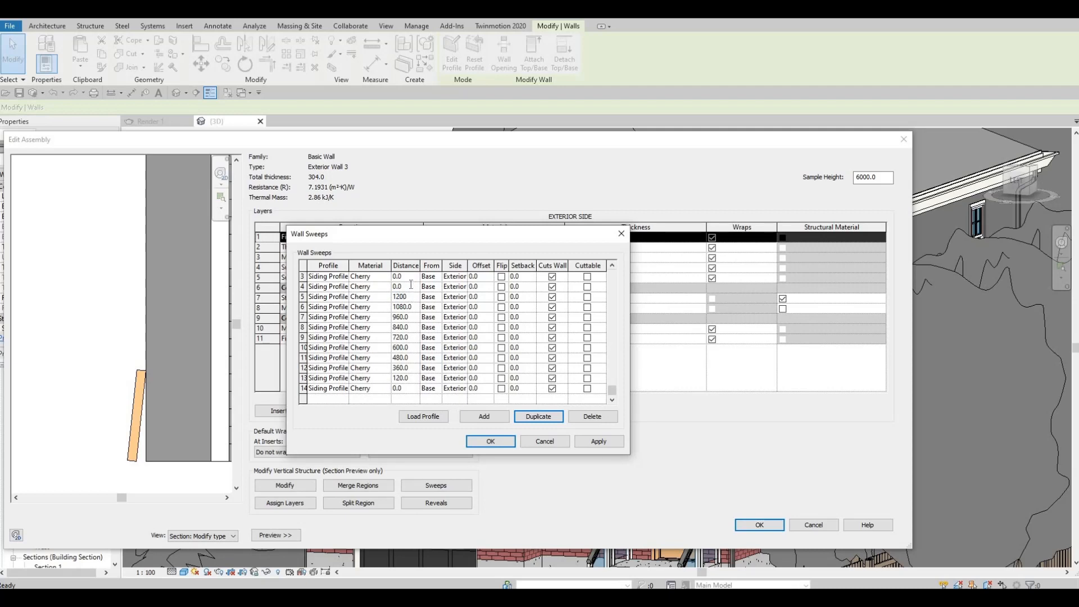
{"action": "left_click", "coordinate": [411, 285]}
{"action": "type", "text": "1320"}
{"action": "left_click", "coordinate": [415, 278]}
{"action": "type", "text": "1440"}
{"action": "key", "text": "Return"}
Set the distances of sweeps 2 and 1 to 1560 and 1680.
{"action": "scroll", "coordinate": [400, 302], "scroll_direction": "up", "scroll_amount": 1}
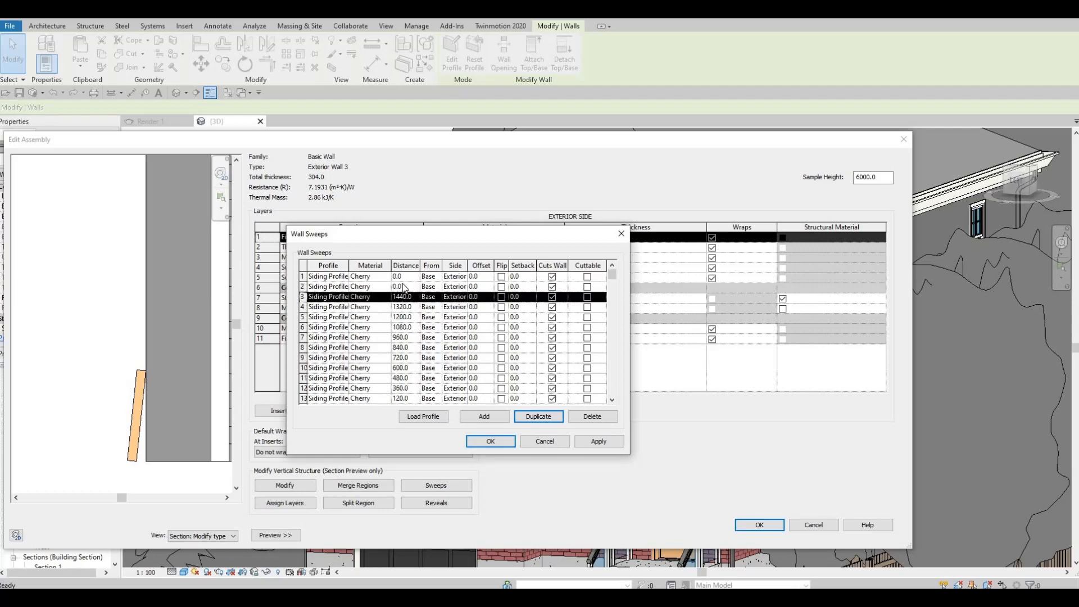
{"action": "left_click", "coordinate": [405, 286]}
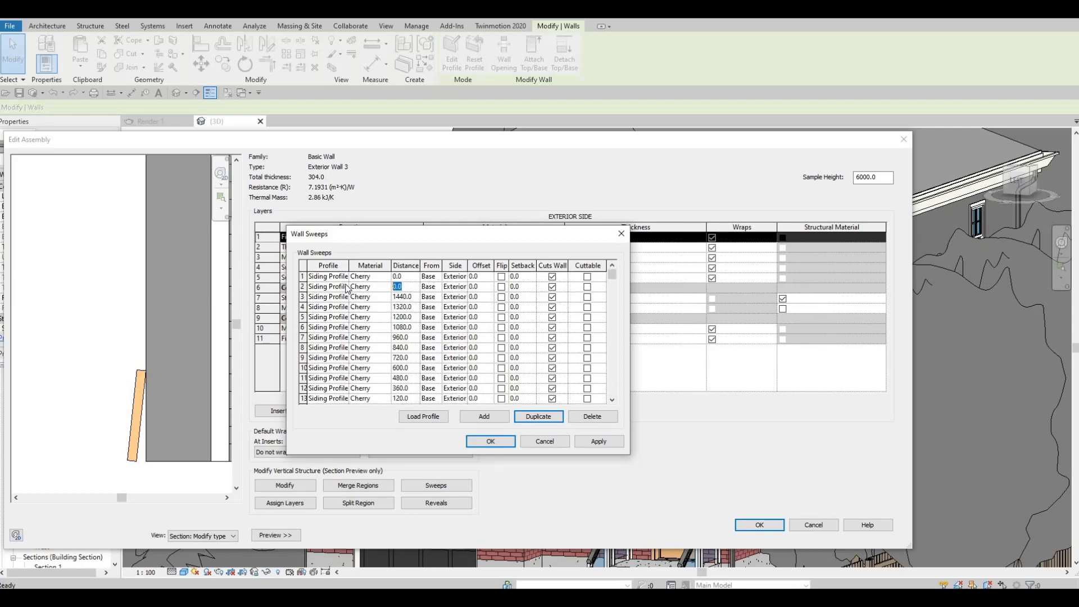
{"action": "type", "text": "1560"}
{"action": "left_click", "coordinate": [417, 276]}
{"action": "type", "text": "1680"}
Duplicate the siding sweep at distance 1680 four times.
{"action": "left_click", "coordinate": [303, 276]}
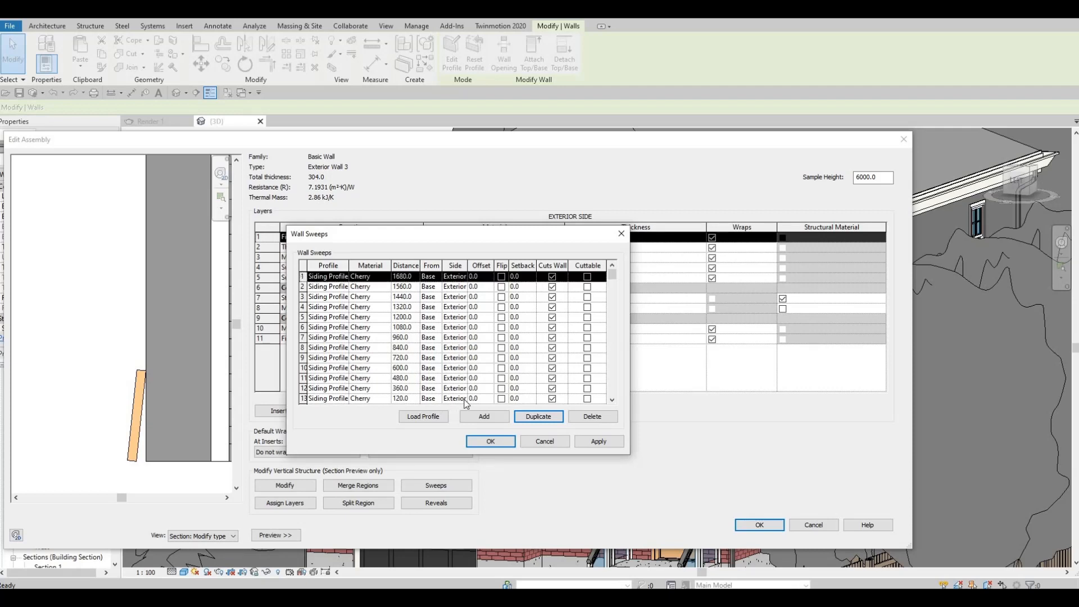
{"action": "left_click", "coordinate": [532, 419]}
{"action": "left_click", "coordinate": [532, 419]}
{"action": "left_click", "coordinate": [531, 419]}
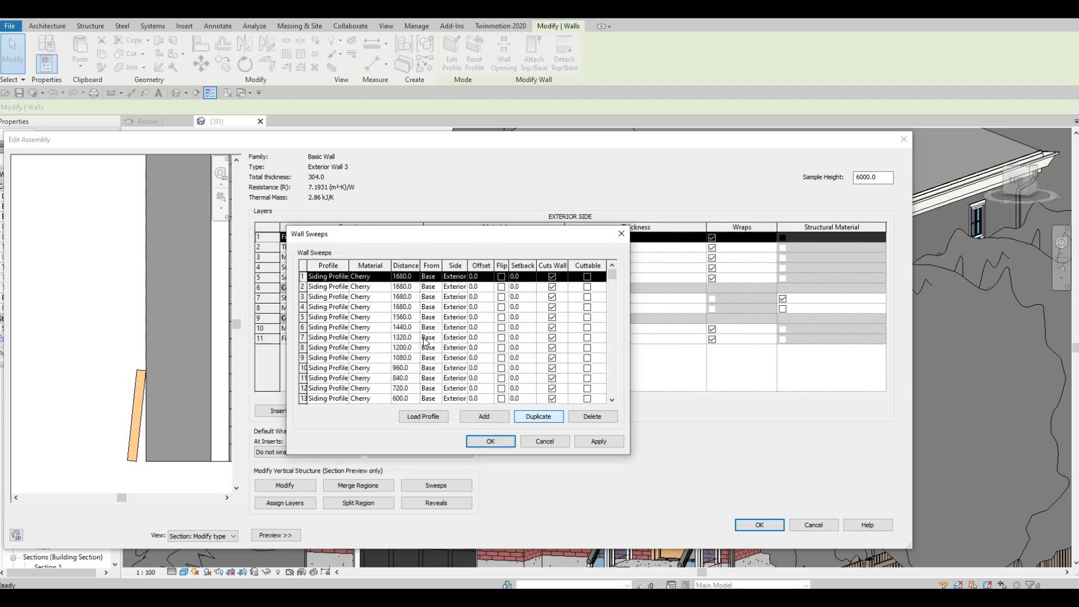
Set the distances of sweeps 4, 3, 2 and 1 to 1800, 1920, 2040 and 2160.
{"action": "left_click", "coordinate": [403, 307]}
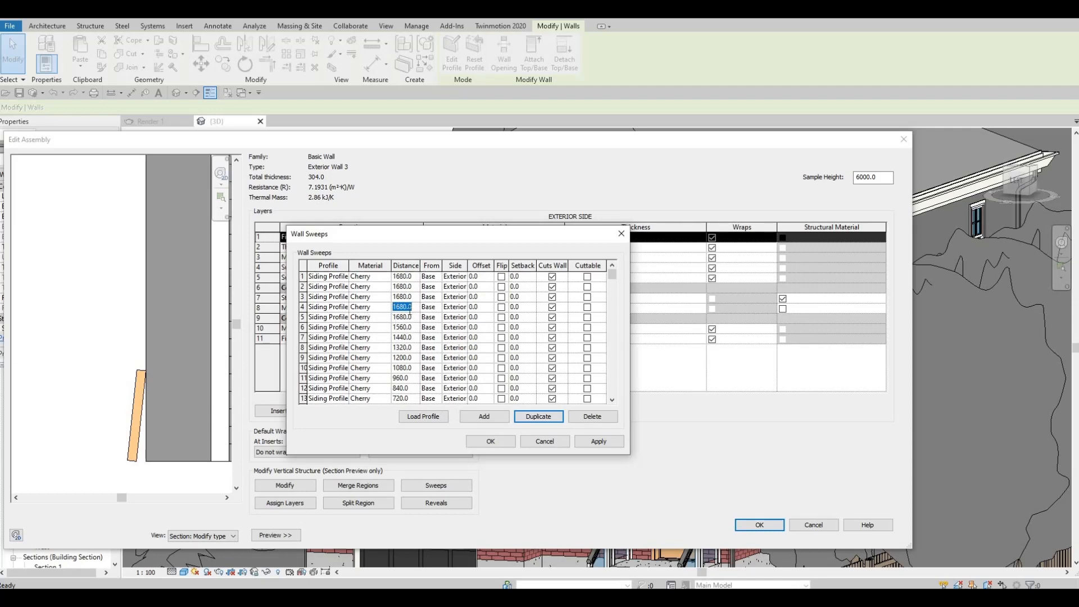
{"action": "type", "text": "1800"}
{"action": "left_click_drag", "start_coordinate": [416, 298], "coordinate": [314, 292]}
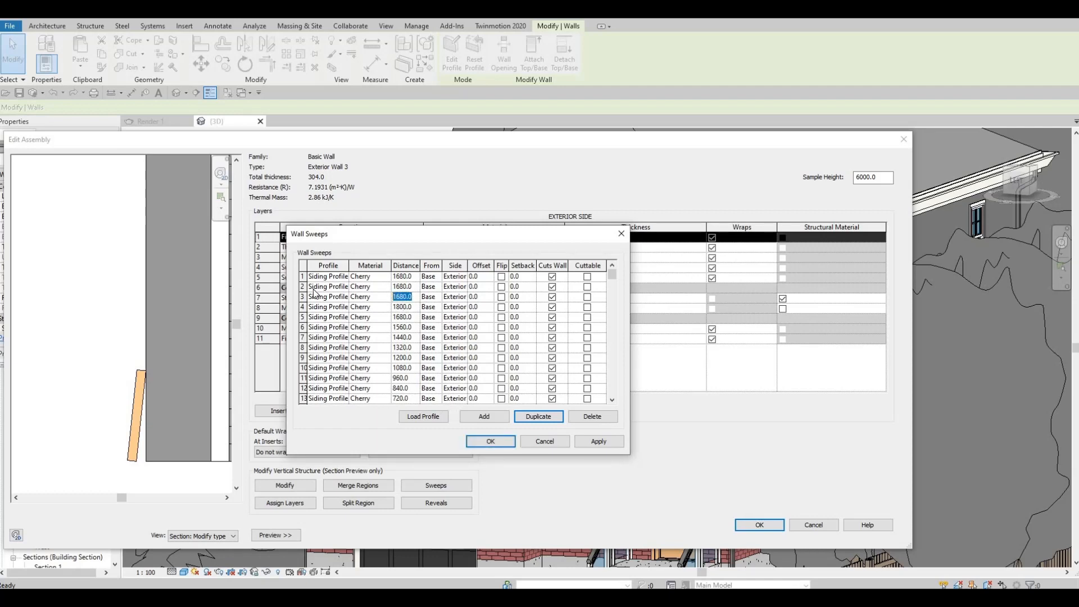
{"action": "type", "text": "1920"}
{"action": "left_click", "coordinate": [398, 293]}
{"action": "key", "text": "Up"}
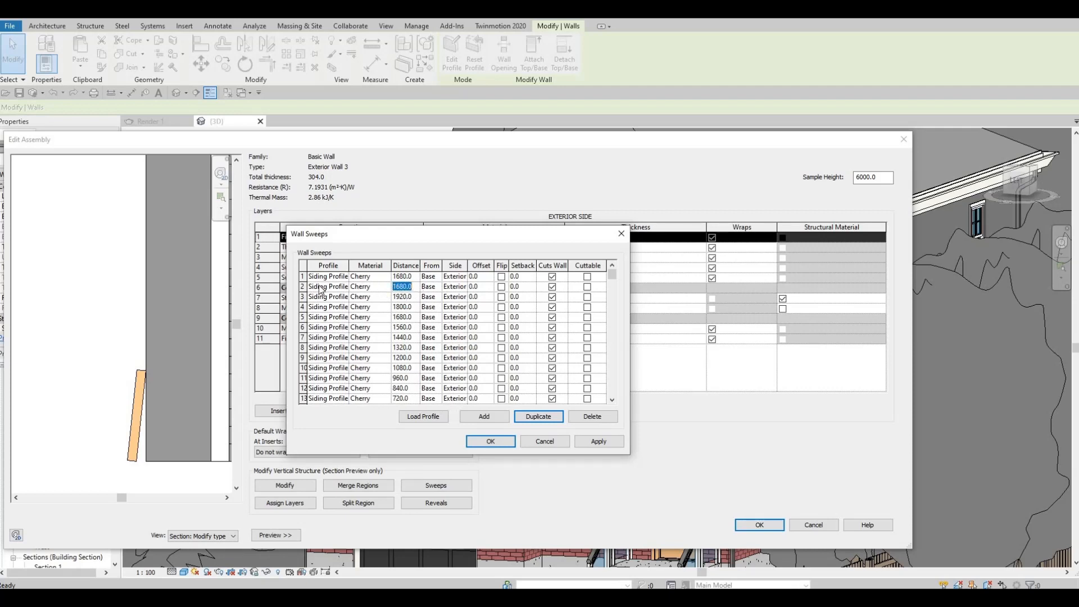
{"action": "key", "text": "BackSpace"}
{"action": "type", "text": "2040"}
{"action": "key", "text": "ctrl+a"}
{"action": "type", "text": "21"}
Duplicate the siding sweep at distance 2160 three times.
{"action": "left_click", "coordinate": [303, 277]}
{"action": "left_click", "coordinate": [535, 416]}
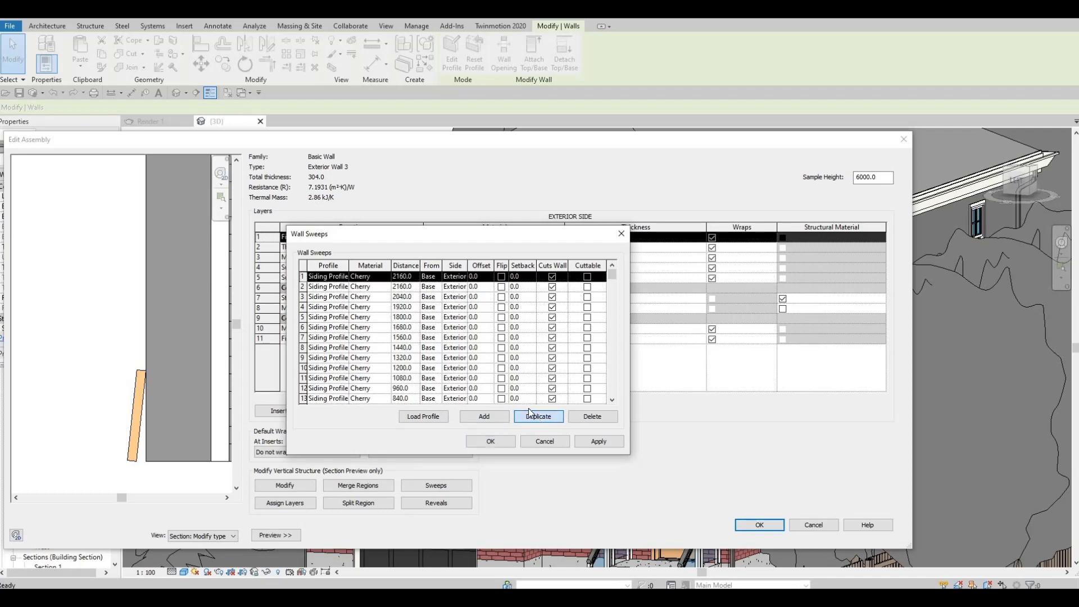
{"action": "left_click", "coordinate": [535, 416]}
{"action": "left_click", "coordinate": [536, 416]}
Set the distances of sweeps 3, 2 and 1 to 2280, 2400 and 2520, and accept the wall sweeps.
{"action": "left_click_drag", "start_coordinate": [413, 297], "coordinate": [384, 299]}
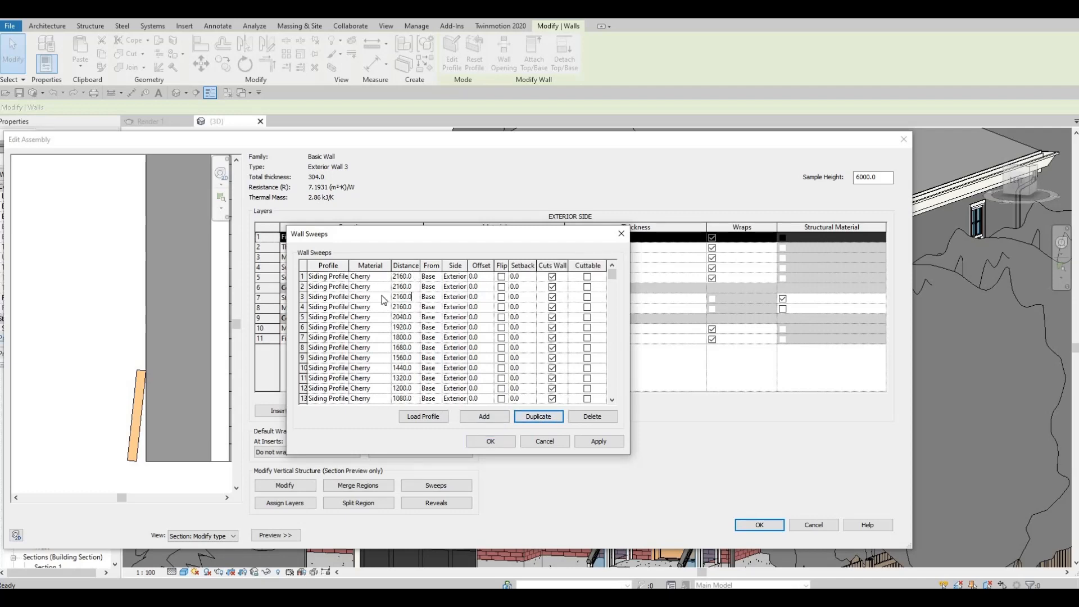
{"action": "type", "text": "2280"}
{"action": "left_click", "coordinate": [419, 287]}
{"action": "type", "text": "2"}
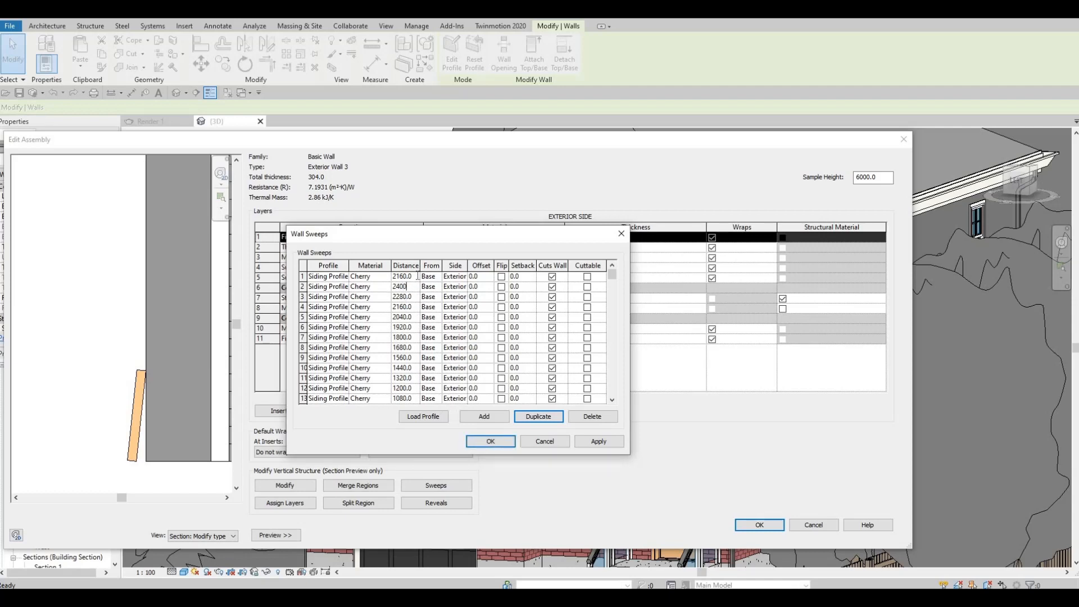
{"action": "key", "text": "ctrl+a"}
{"action": "type", "text": "2520"}
{"action": "left_click", "coordinate": [499, 440]}
{"action": "left_click", "coordinate": [499, 441]}
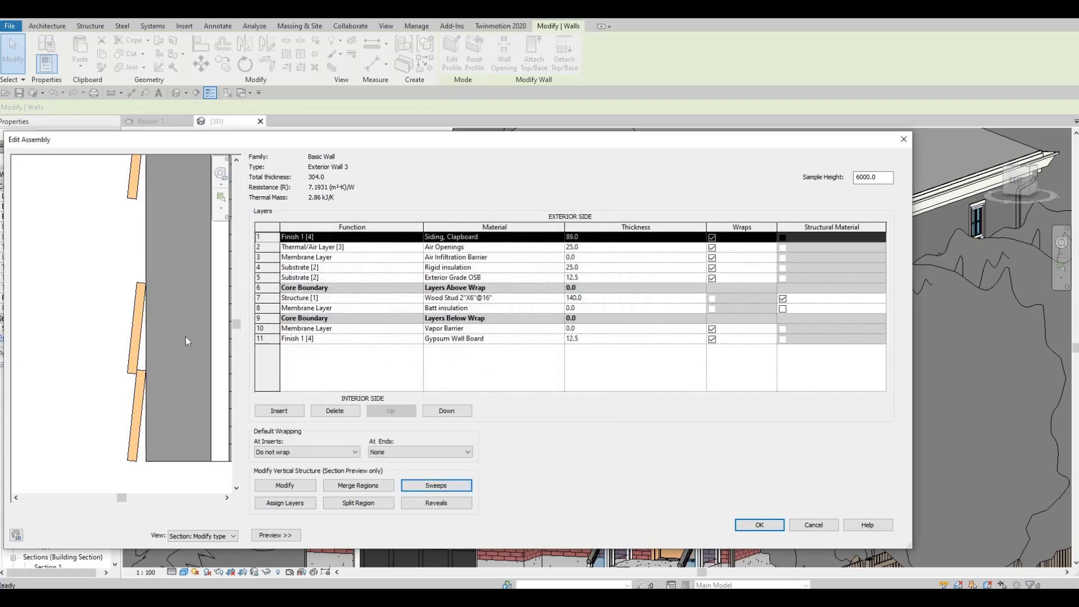
Fill the gap in the siding by duplicating the base sweep and setting the copy's distance to 240.
{"action": "scroll", "coordinate": [150, 317], "scroll_direction": "down", "scroll_amount": 5}
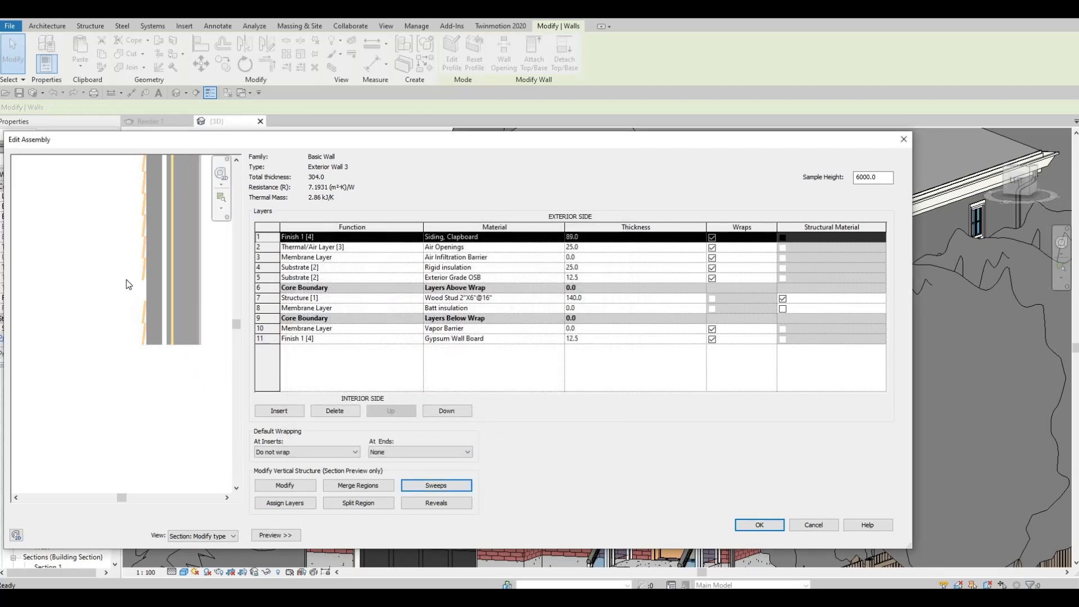
{"action": "scroll", "coordinate": [147, 301], "scroll_direction": "up", "scroll_amount": 4}
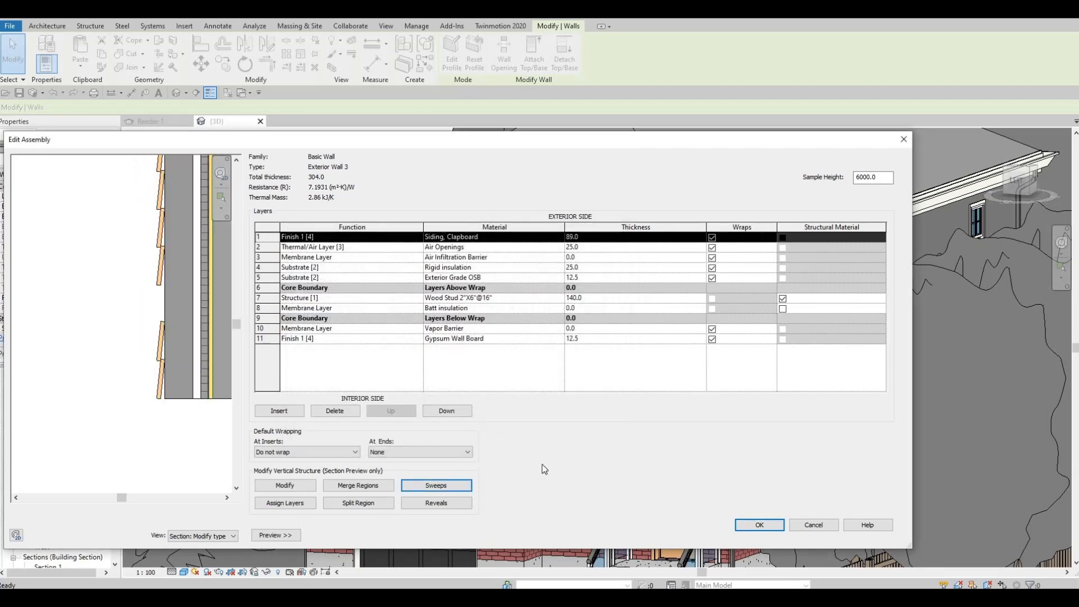
{"action": "left_click", "coordinate": [436, 486]}
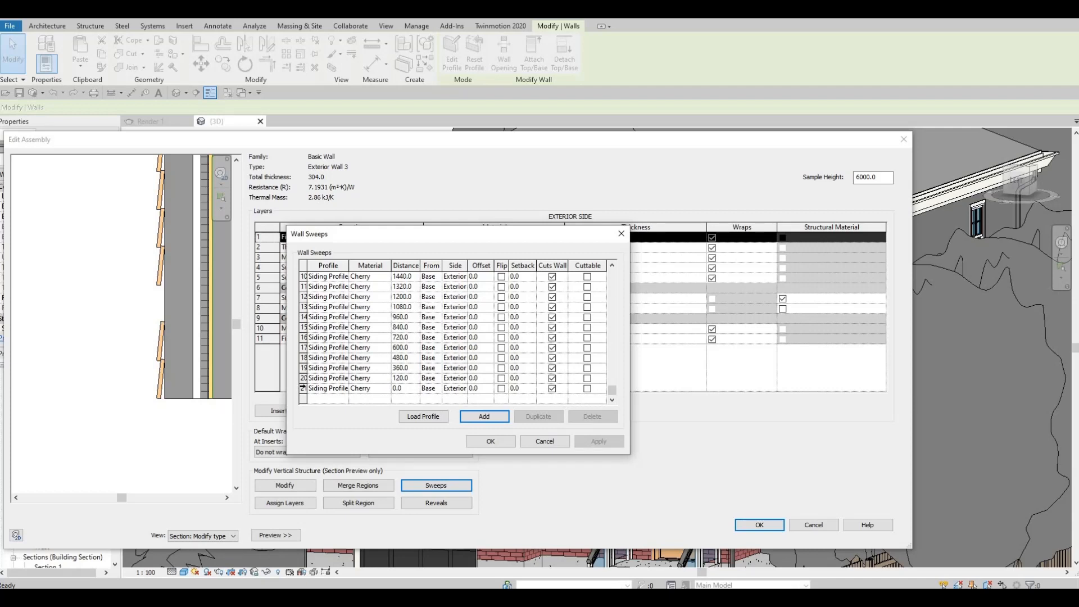
{"action": "left_click", "coordinate": [528, 417]}
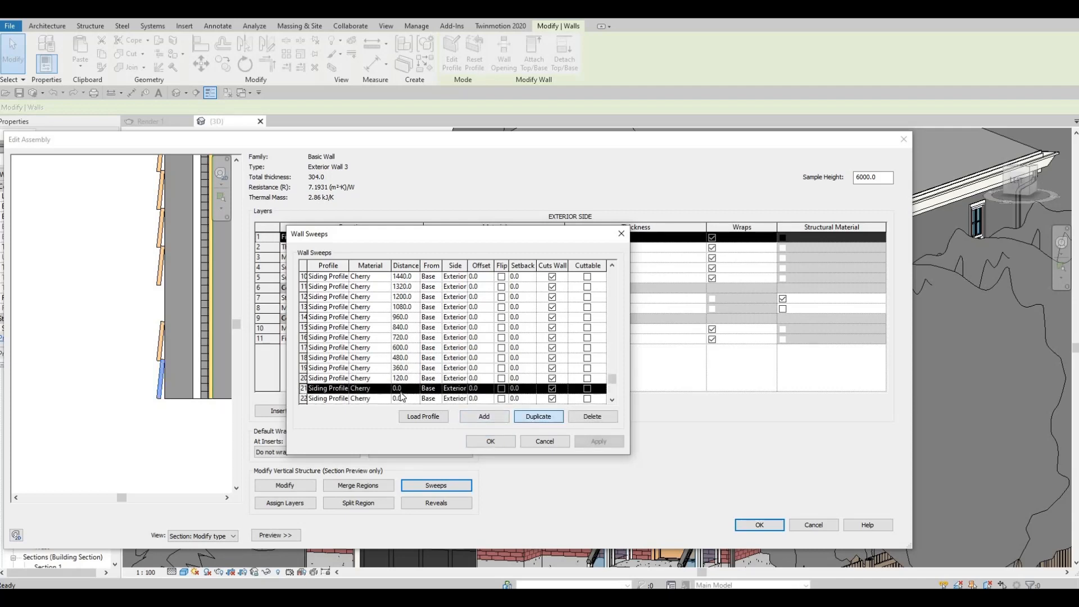
{"action": "left_click", "coordinate": [397, 389]}
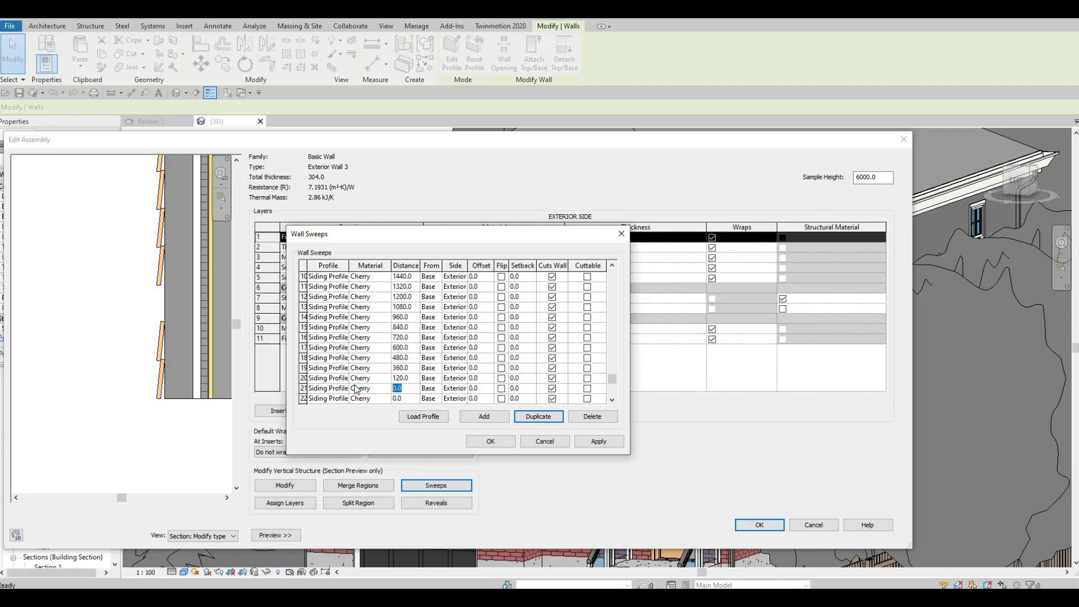
{"action": "type", "text": "240"}
{"action": "left_click", "coordinate": [582, 442]}
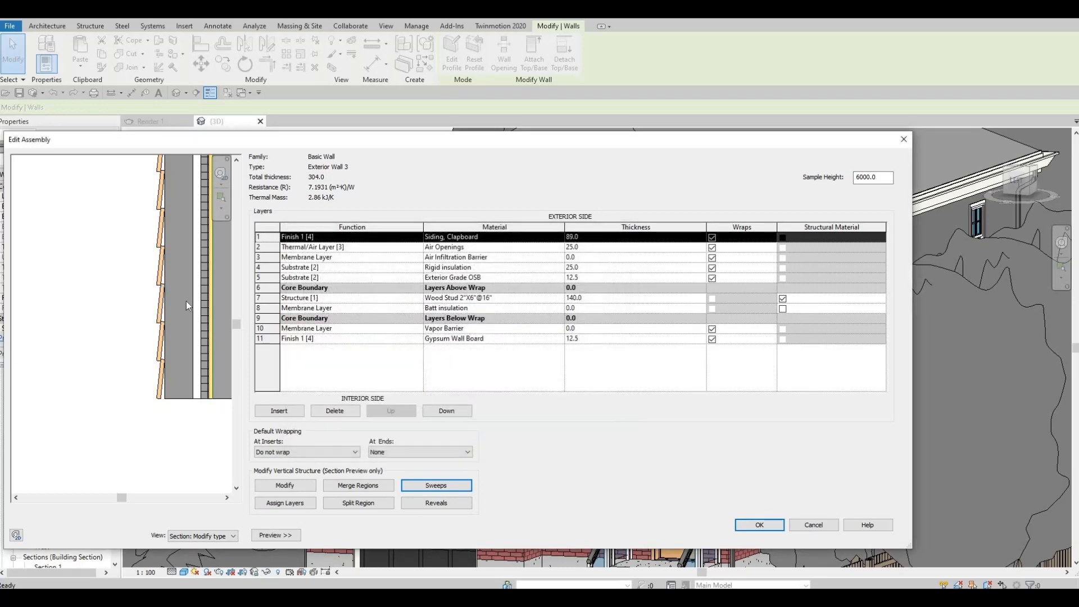
Examine how far up the wall the siding sweeps reach in the section preview.
{"action": "scroll", "coordinate": [172, 282], "scroll_direction": "down", "scroll_amount": 3}
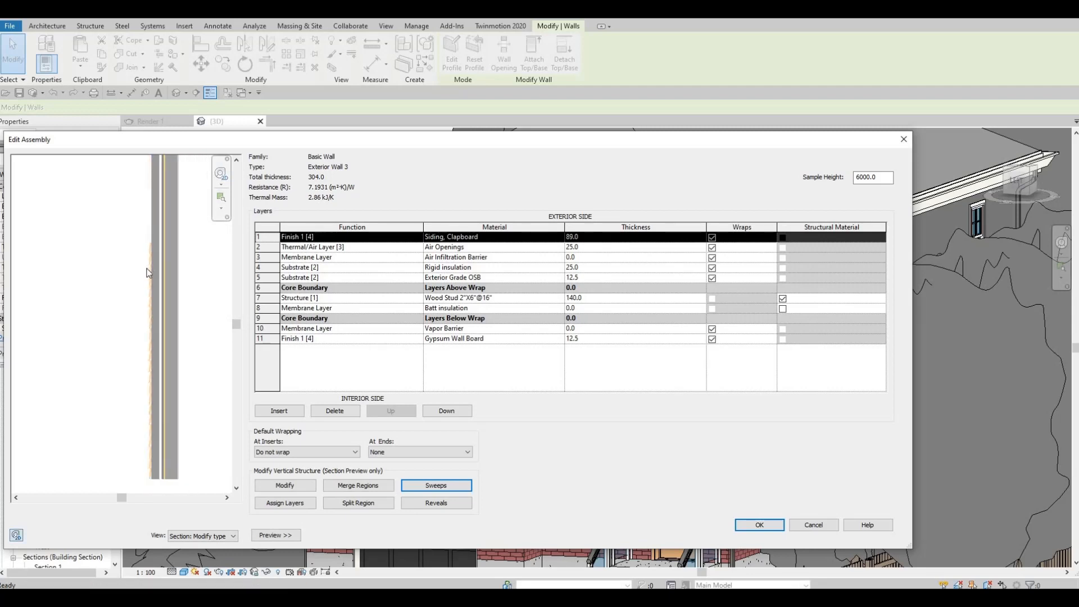
{"action": "scroll", "coordinate": [204, 266], "scroll_direction": "up", "scroll_amount": 1}
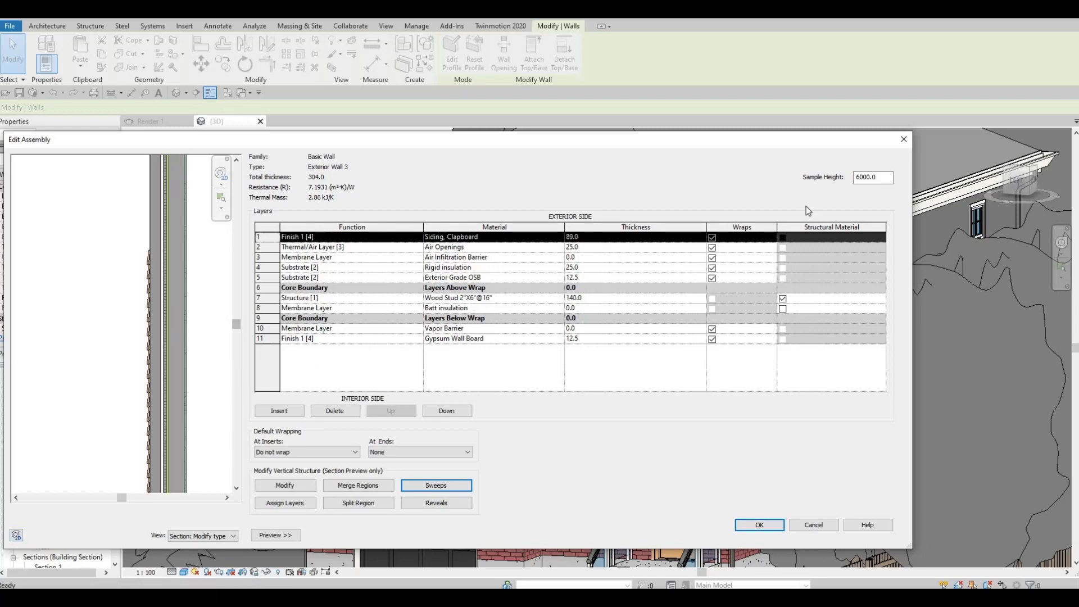
{"action": "scroll", "coordinate": [135, 247], "scroll_direction": "down", "scroll_amount": 2}
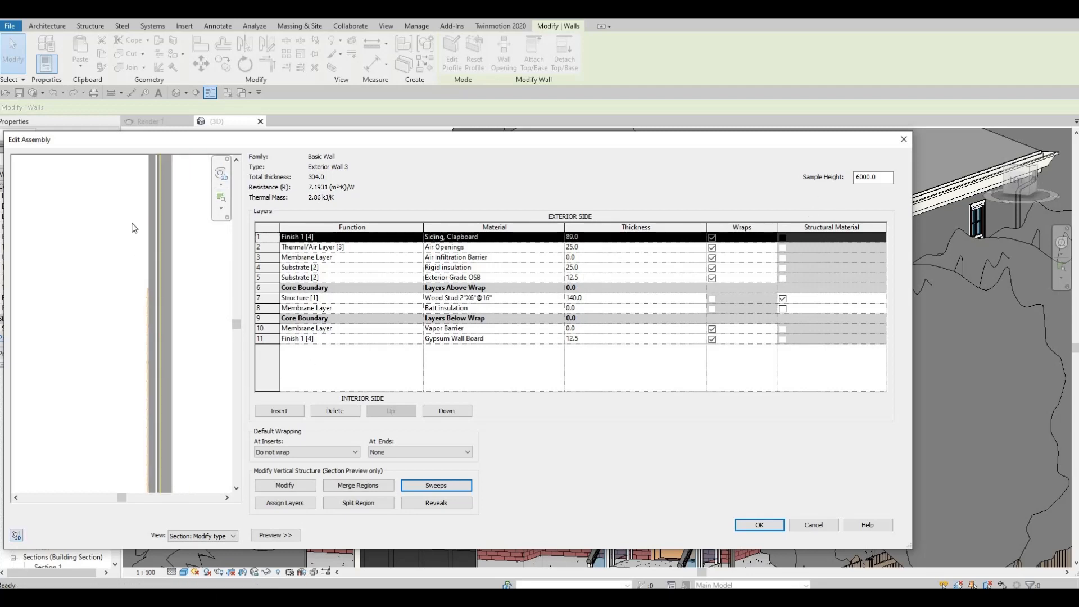
{"action": "scroll", "coordinate": [133, 191], "scroll_direction": "down", "scroll_amount": 2}
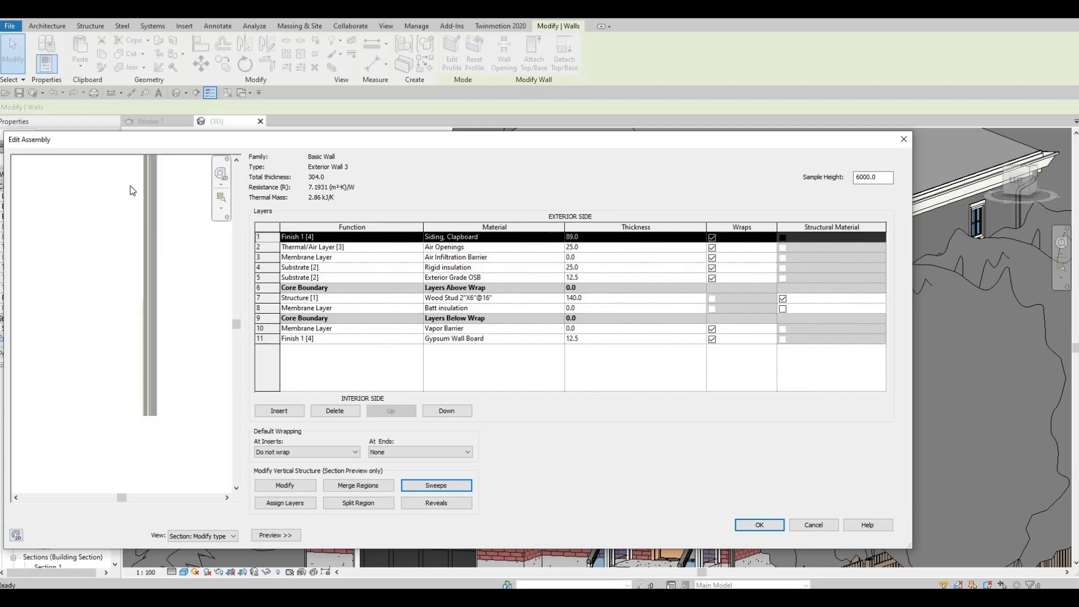
{"action": "scroll", "coordinate": [140, 304], "scroll_direction": "up", "scroll_amount": 5}
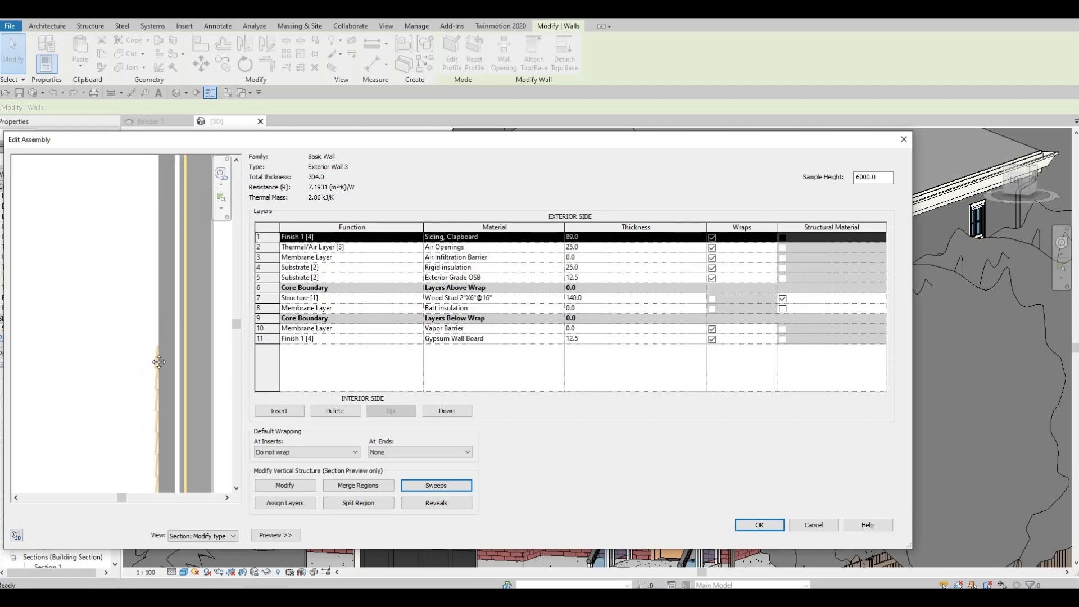
Accept the wall assembly with its sweeps, dismiss the warnings, and apply the Exterior Wall 3 type changes to the model.
{"action": "scroll", "coordinate": [163, 277], "scroll_direction": "up", "scroll_amount": 3}
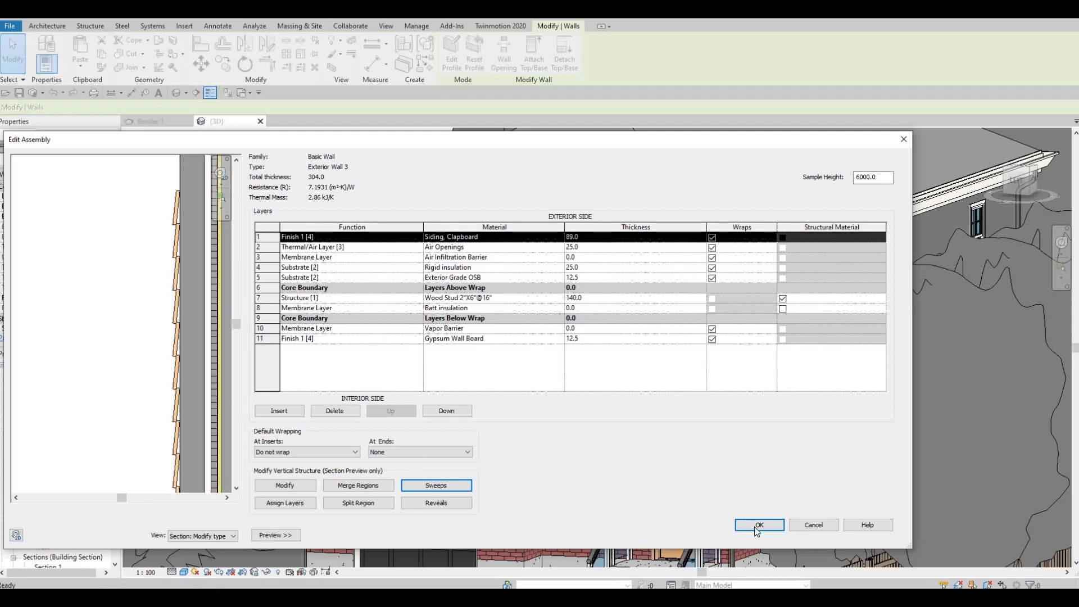
{"action": "left_click", "coordinate": [734, 526]}
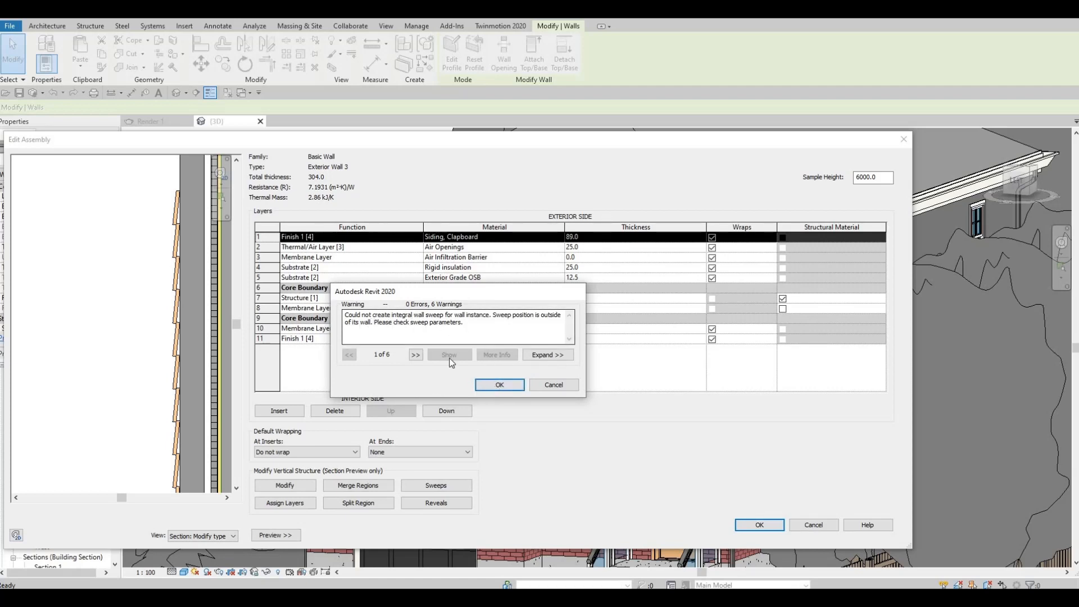
{"action": "key", "text": "Return"}
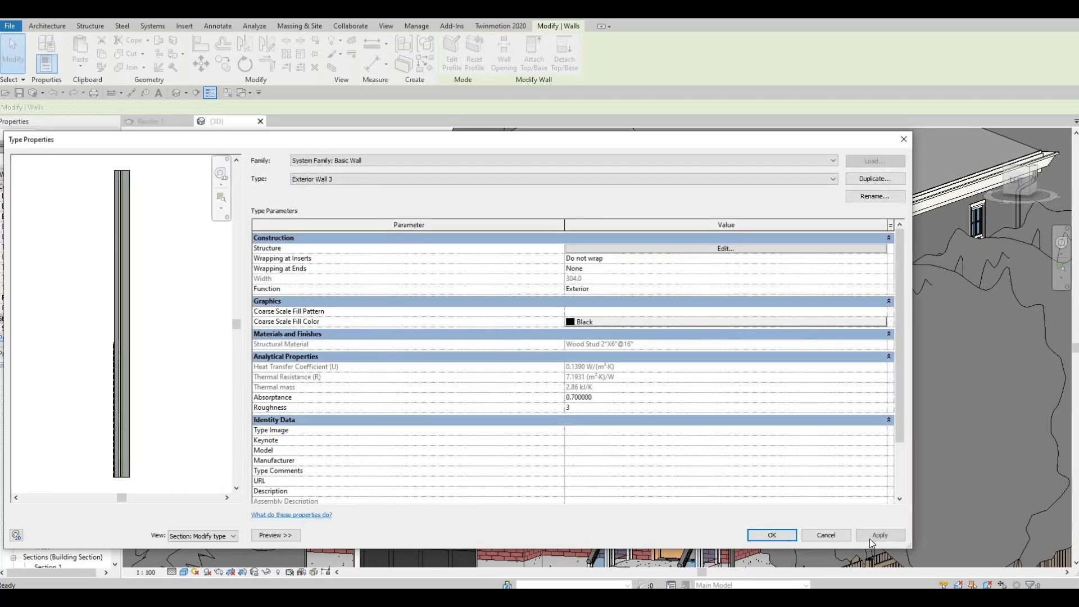
{"action": "left_click", "coordinate": [766, 536]}
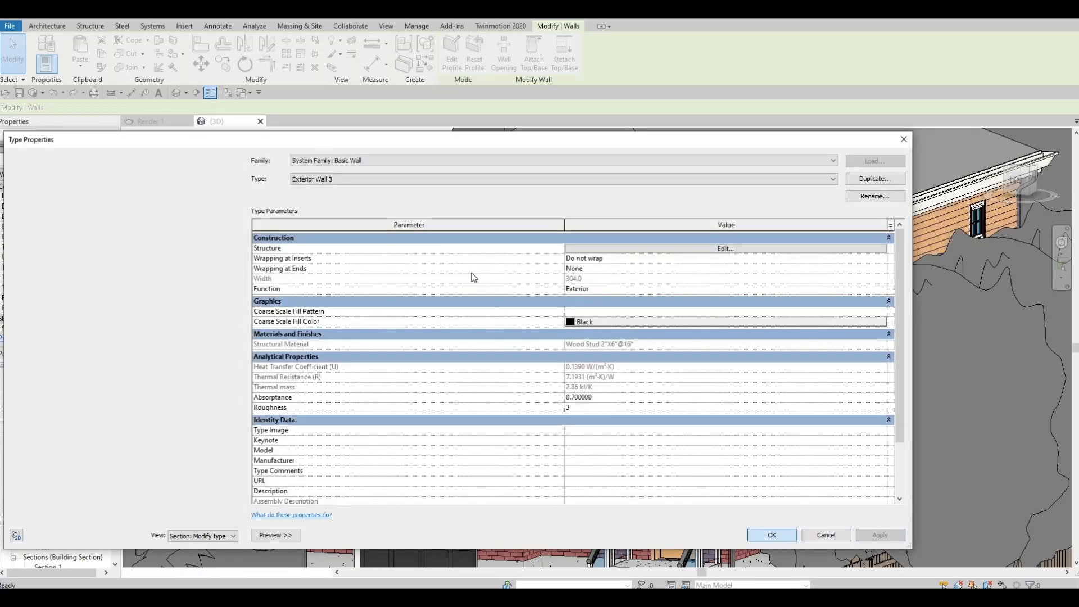
{"action": "scroll", "coordinate": [501, 314], "scroll_direction": "up", "scroll_amount": 3}
{"action": "scroll", "coordinate": [516, 353], "scroll_direction": "down", "scroll_amount": 1}
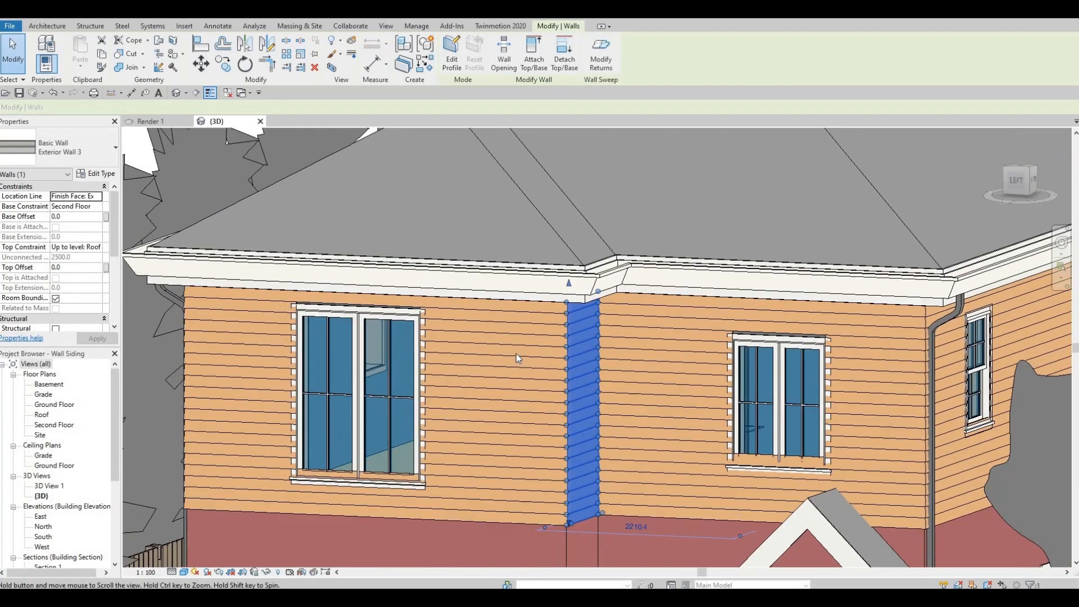
{"action": "key", "text": "Escape"}
Examine how the new siding meets the roof soffit and the wall corners on the second floor.
{"action": "scroll", "coordinate": [528, 313], "scroll_direction": "up", "scroll_amount": 2}
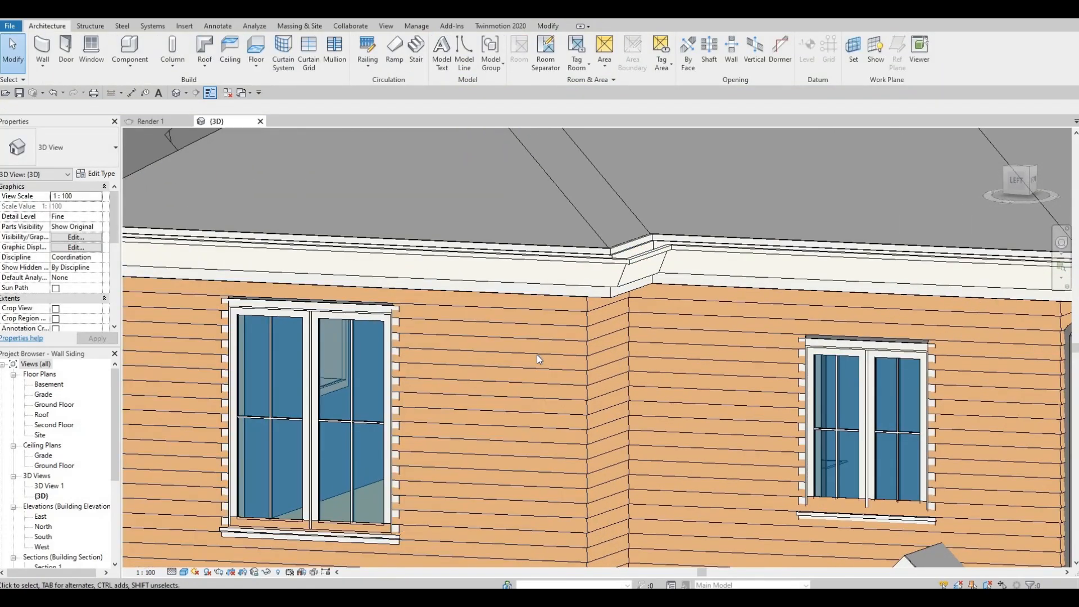
{"action": "middle_click_drag", "start_coordinate": [548, 301], "coordinate": [518, 285], "text": "shift"}
{"action": "scroll", "coordinate": [518, 284], "scroll_direction": "up", "scroll_amount": 2}
{"action": "middle_click_drag", "start_coordinate": [576, 256], "coordinate": [618, 196]}
{"action": "scroll", "coordinate": [621, 201], "scroll_direction": "up", "scroll_amount": 5}
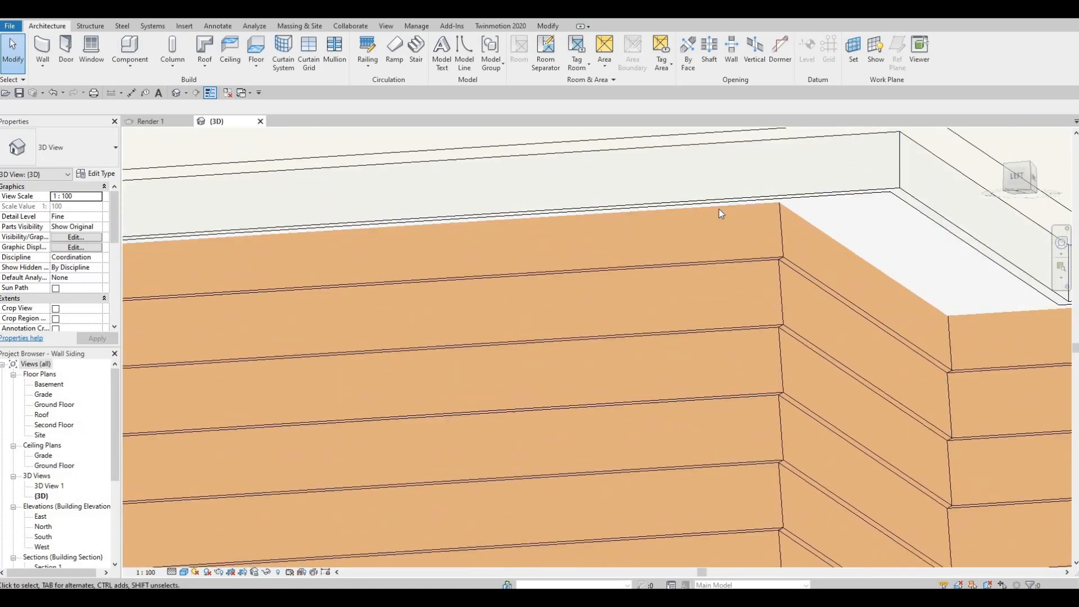
{"action": "scroll", "coordinate": [720, 211], "scroll_direction": "down", "scroll_amount": 2}
{"action": "scroll", "coordinate": [689, 253], "scroll_direction": "down", "scroll_amount": 4}
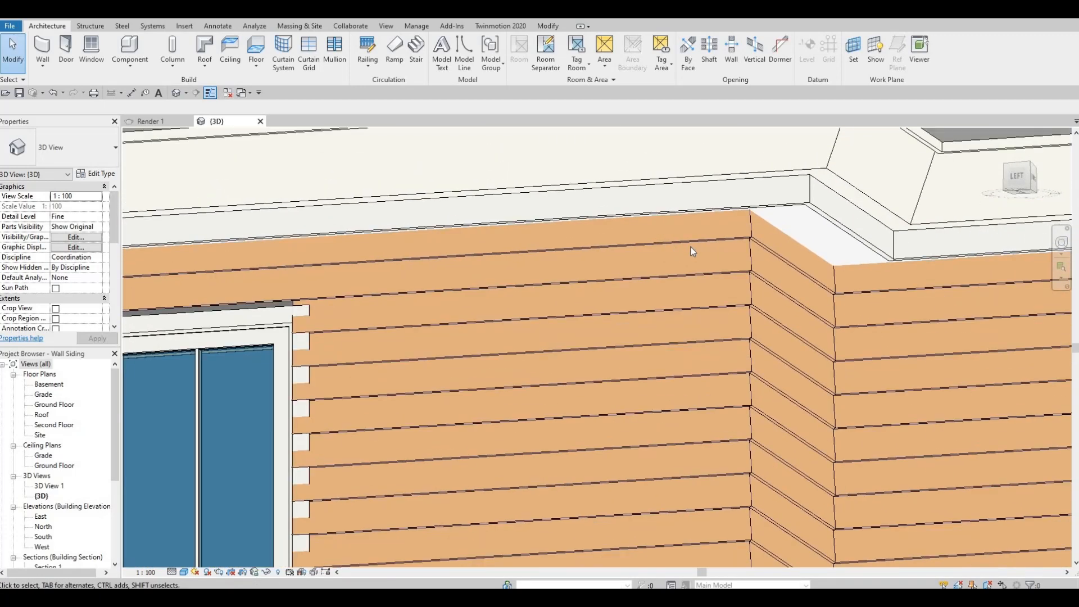
{"action": "scroll", "coordinate": [659, 332], "scroll_direction": "down", "scroll_amount": 5}
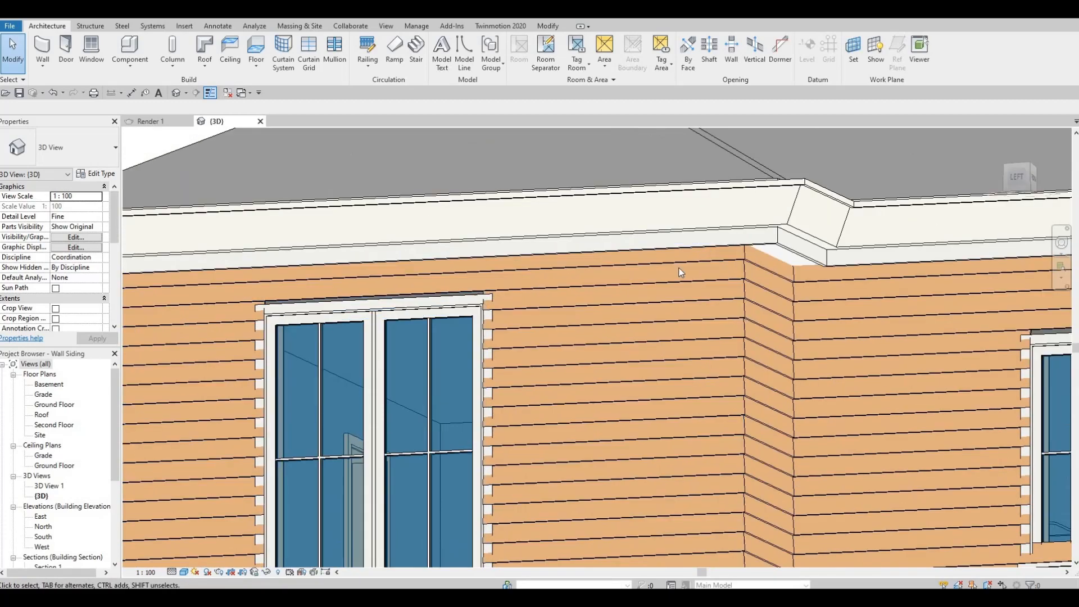
{"action": "scroll", "coordinate": [370, 224], "scroll_direction": "up", "scroll_amount": 3}
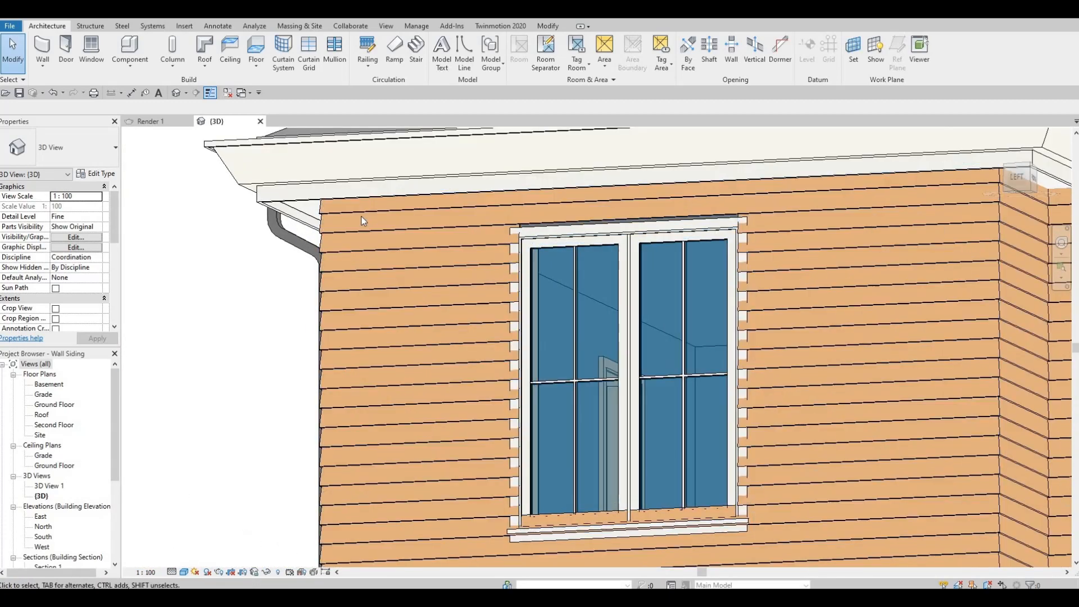
{"action": "scroll", "coordinate": [339, 219], "scroll_direction": "up", "scroll_amount": 2}
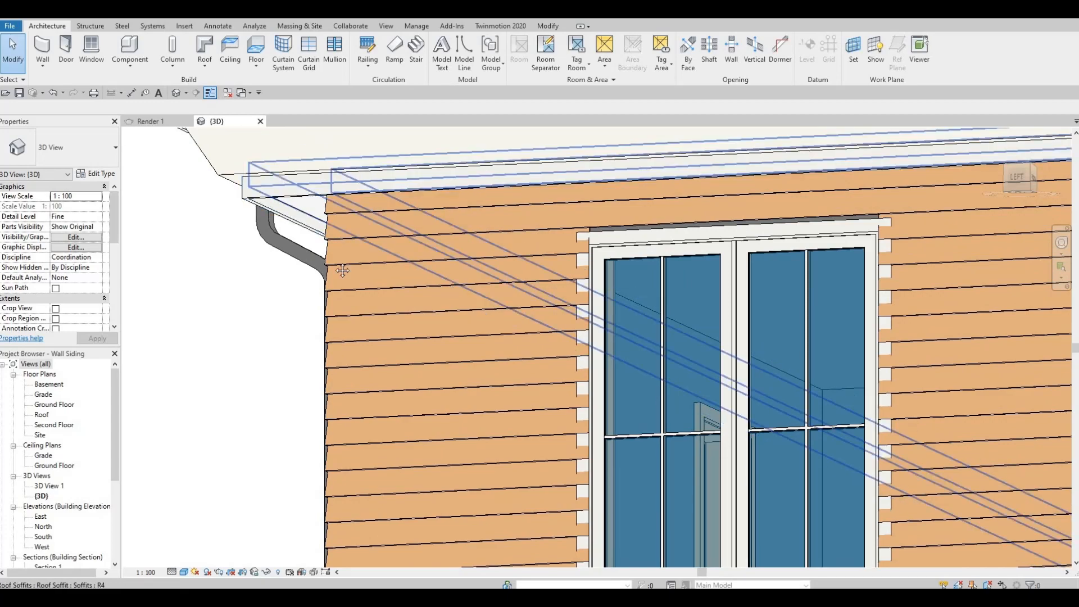
{"action": "scroll", "coordinate": [405, 244], "scroll_direction": "down", "scroll_amount": 5}
{"action": "scroll", "coordinate": [420, 297], "scroll_direction": "up", "scroll_amount": 4}
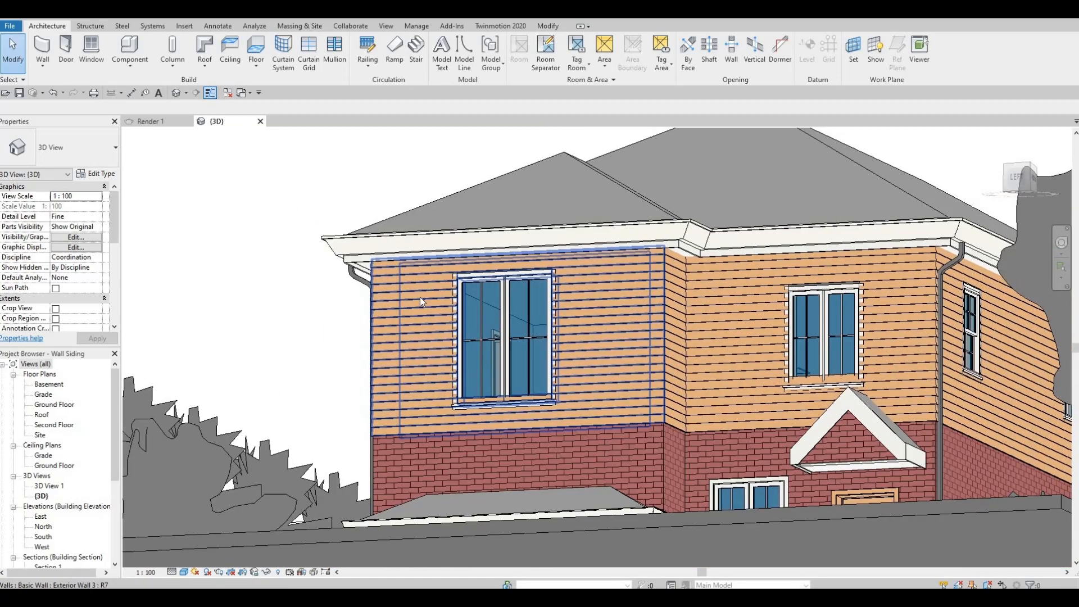
Examine where the siding overlaps the exterior trim and sill of the large second-floor casement window.
{"action": "scroll", "coordinate": [450, 404], "scroll_direction": "down", "scroll_amount": 1}
{"action": "scroll", "coordinate": [484, 426], "scroll_direction": "up", "scroll_amount": 3}
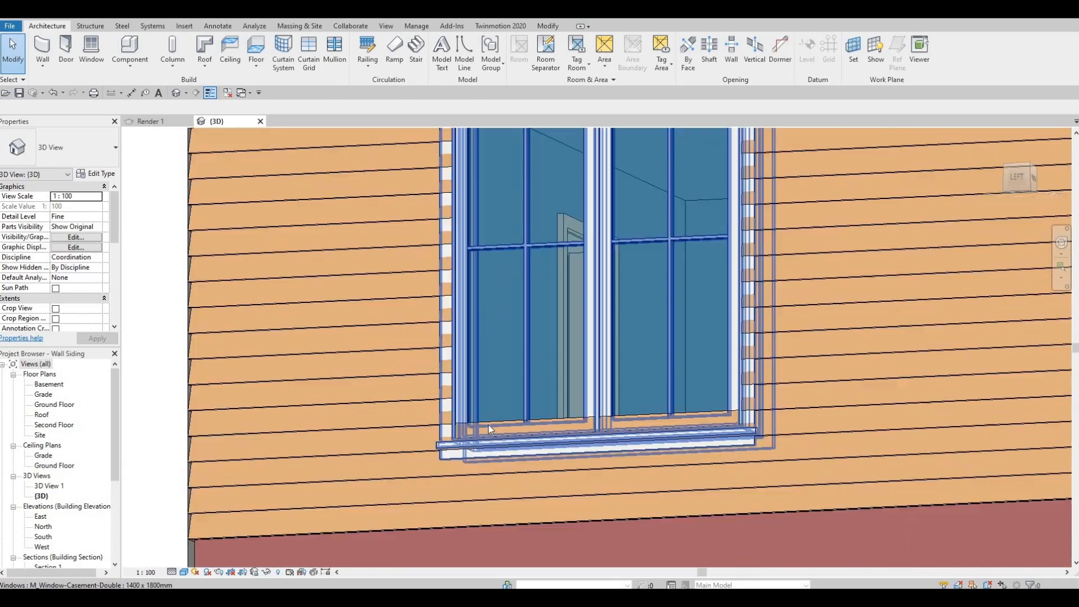
{"action": "scroll", "coordinate": [549, 407], "scroll_direction": "down", "scroll_amount": 2}
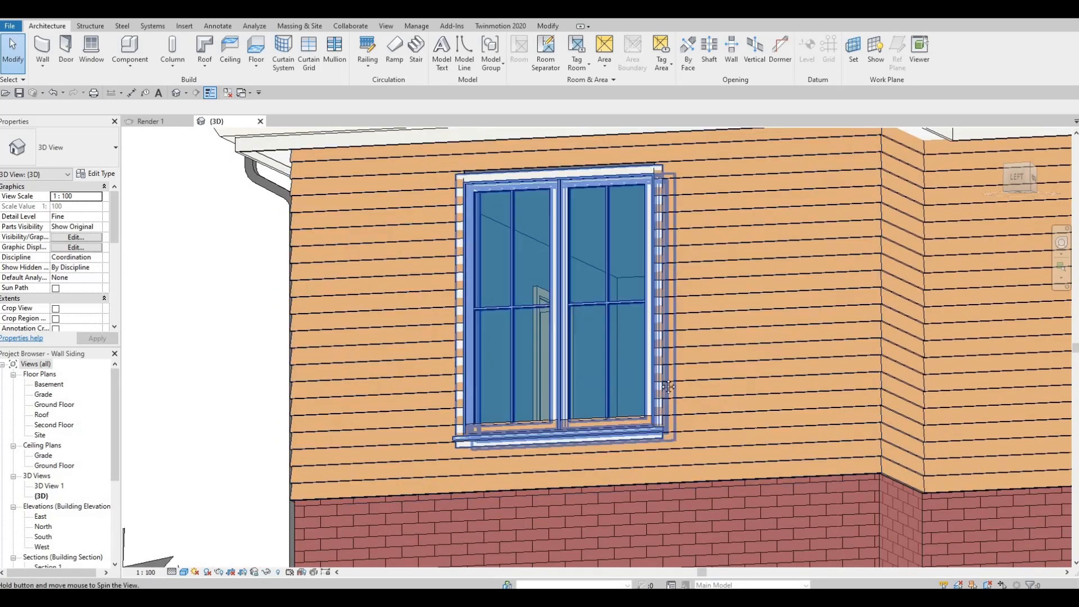
{"action": "middle_click_drag", "start_coordinate": [621, 306], "coordinate": [596, 331], "text": "shift"}
{"action": "scroll", "coordinate": [624, 236], "scroll_direction": "up", "scroll_amount": 5}
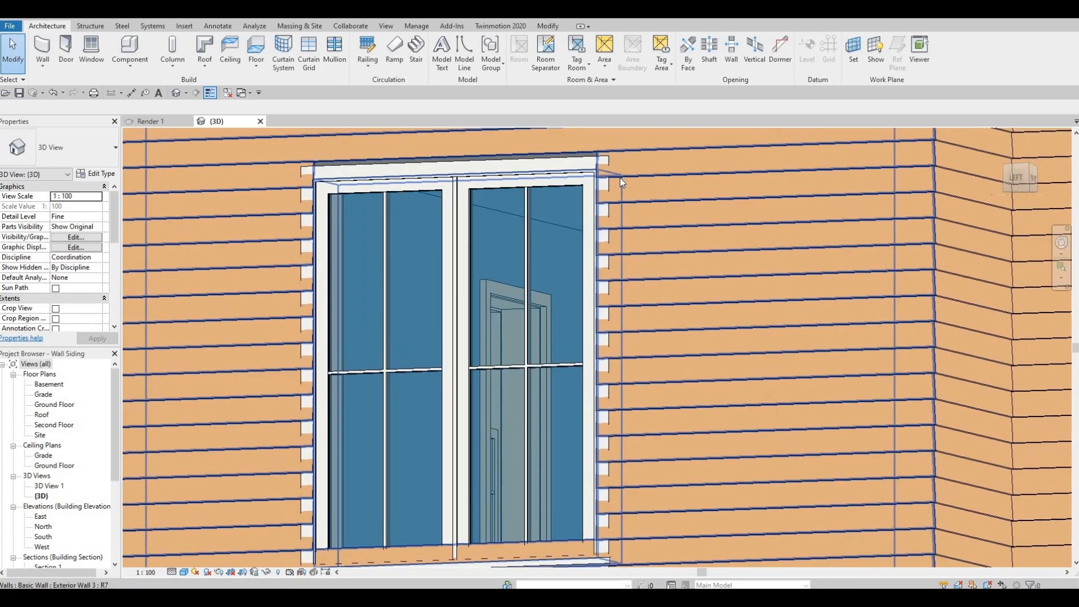
{"action": "scroll", "coordinate": [618, 180], "scroll_direction": "up", "scroll_amount": 2}
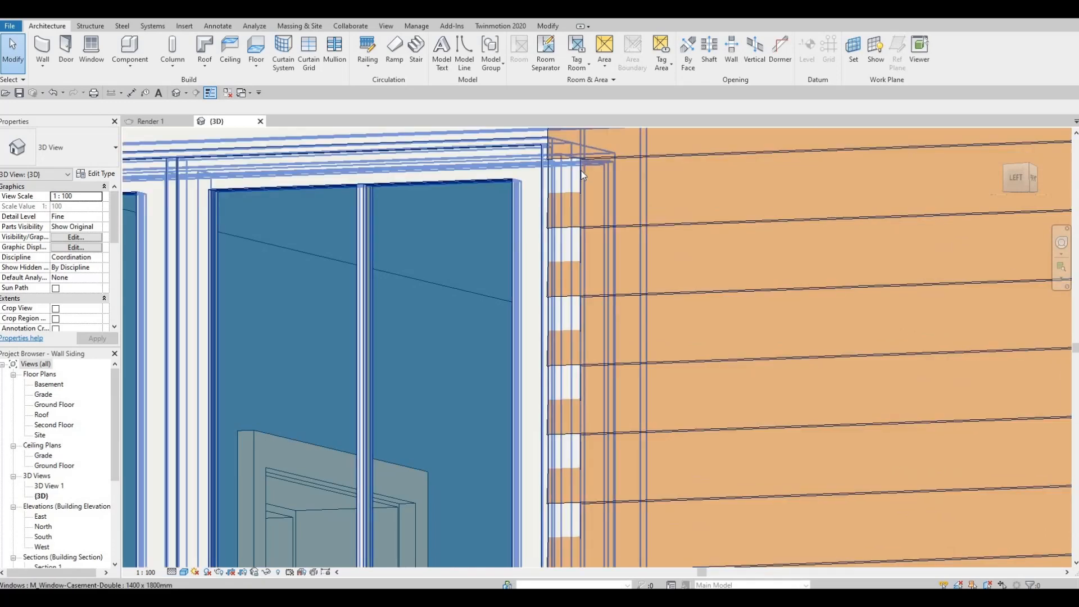
{"action": "scroll", "coordinate": [583, 174], "scroll_direction": "down", "scroll_amount": 3}
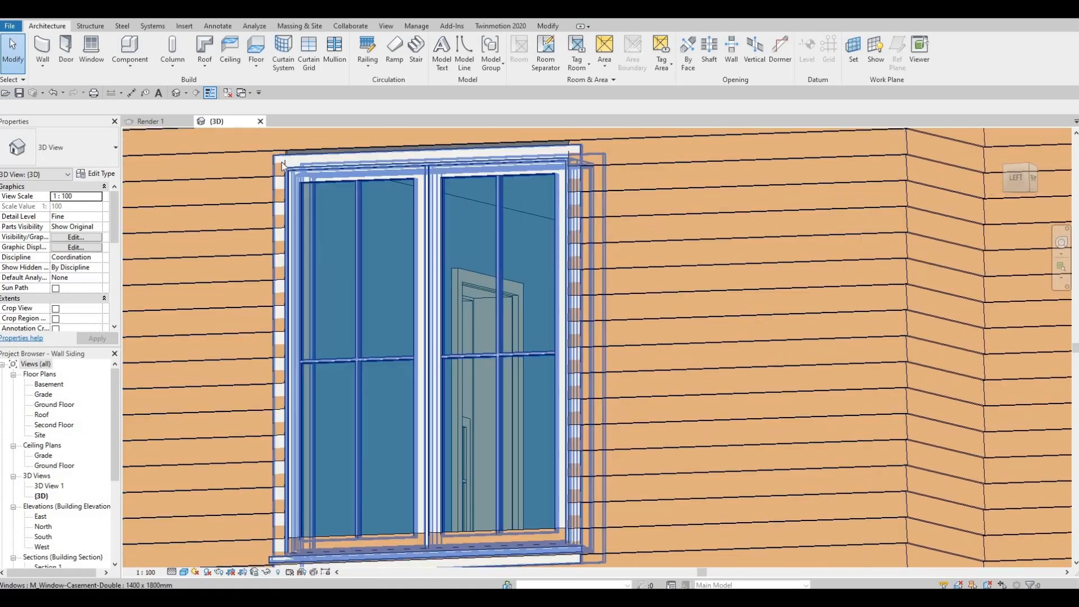
{"action": "scroll", "coordinate": [608, 187], "scroll_direction": "up", "scroll_amount": 4}
{"action": "scroll", "coordinate": [534, 205], "scroll_direction": "down", "scroll_amount": 2}
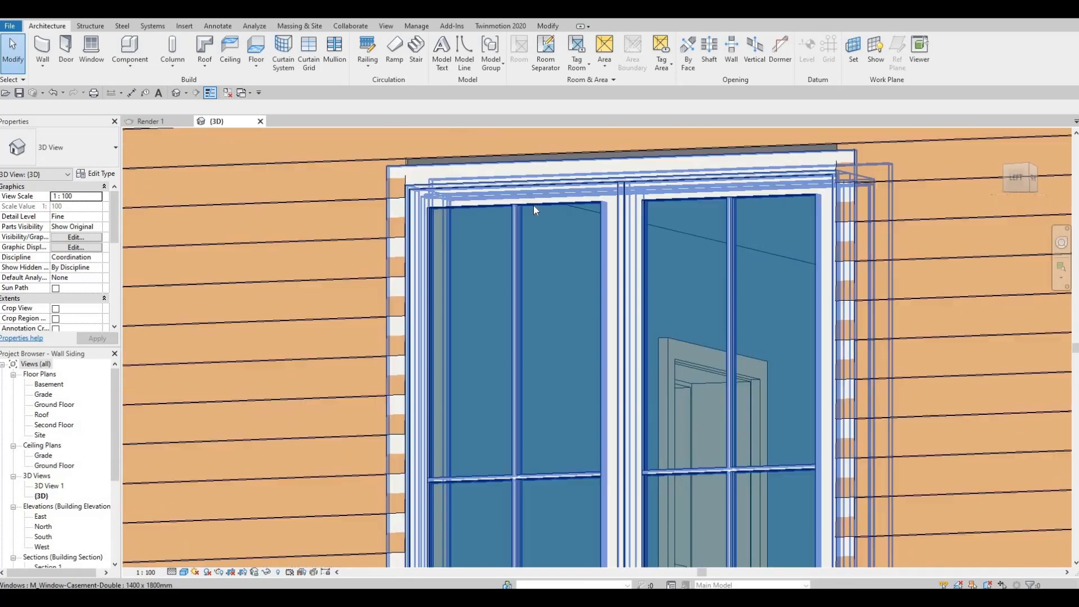
{"action": "scroll", "coordinate": [539, 197], "scroll_direction": "up", "scroll_amount": 1}
{"action": "scroll", "coordinate": [531, 191], "scroll_direction": "down", "scroll_amount": 2}
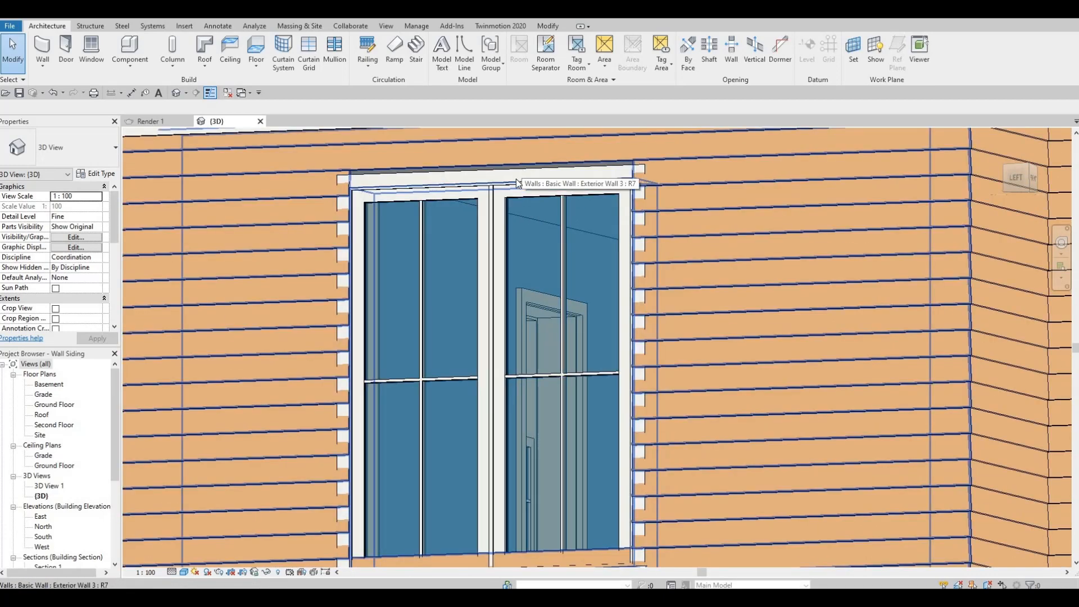
Set the 1400 x 1800mm casement window type's exterior trim to M_Trim-Window-Exterior-Flat : Picture Frame and apply it.
{"action": "left_click", "coordinate": [516, 187]}
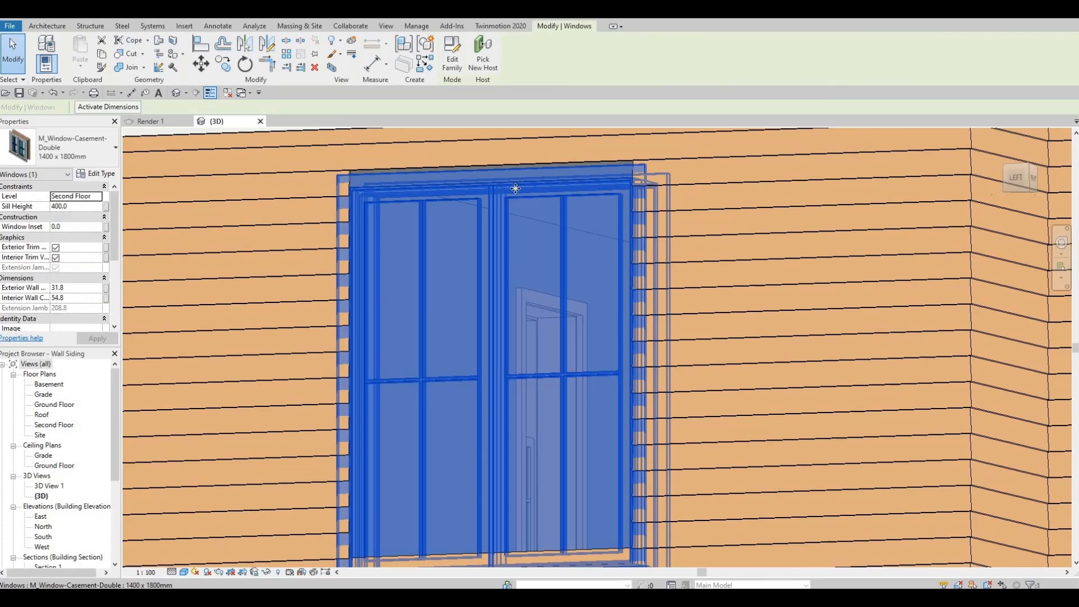
{"action": "left_click", "coordinate": [104, 174]}
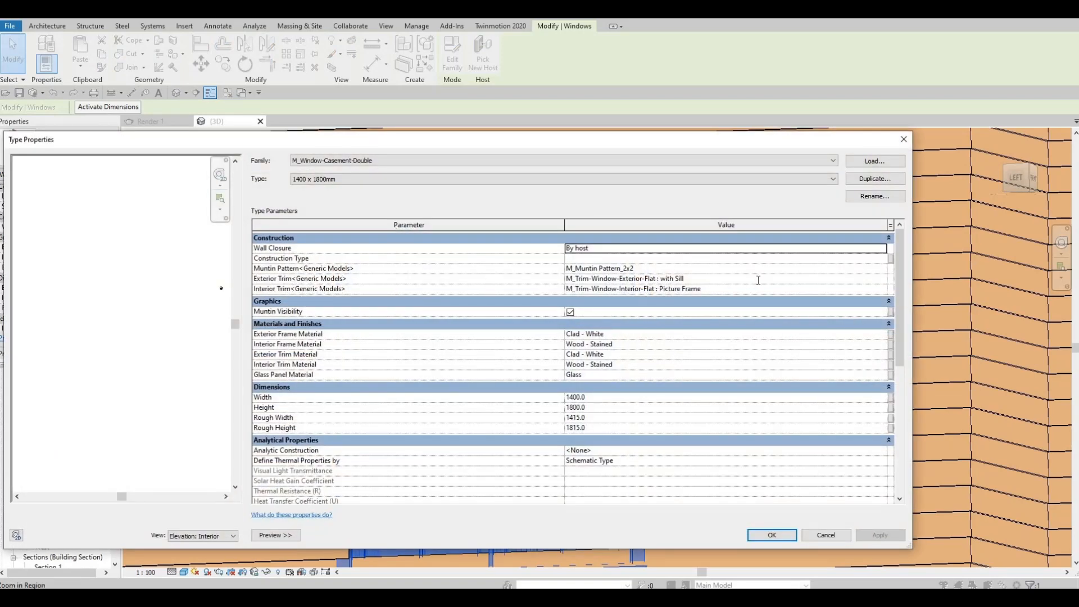
{"action": "left_click", "coordinate": [884, 279]}
{"action": "left_click", "coordinate": [882, 280]}
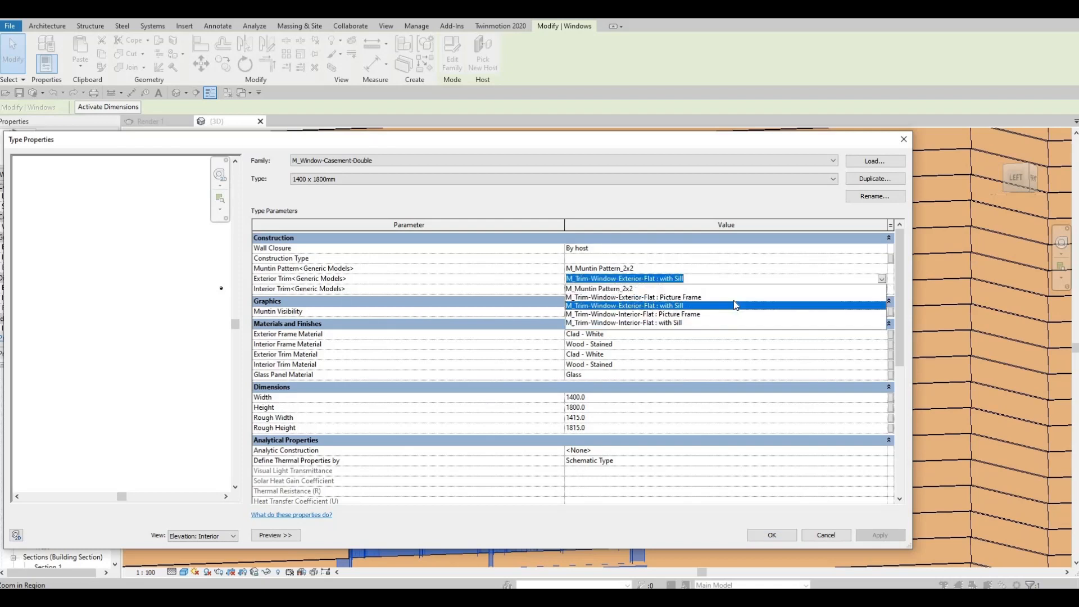
{"action": "left_click", "coordinate": [680, 297]}
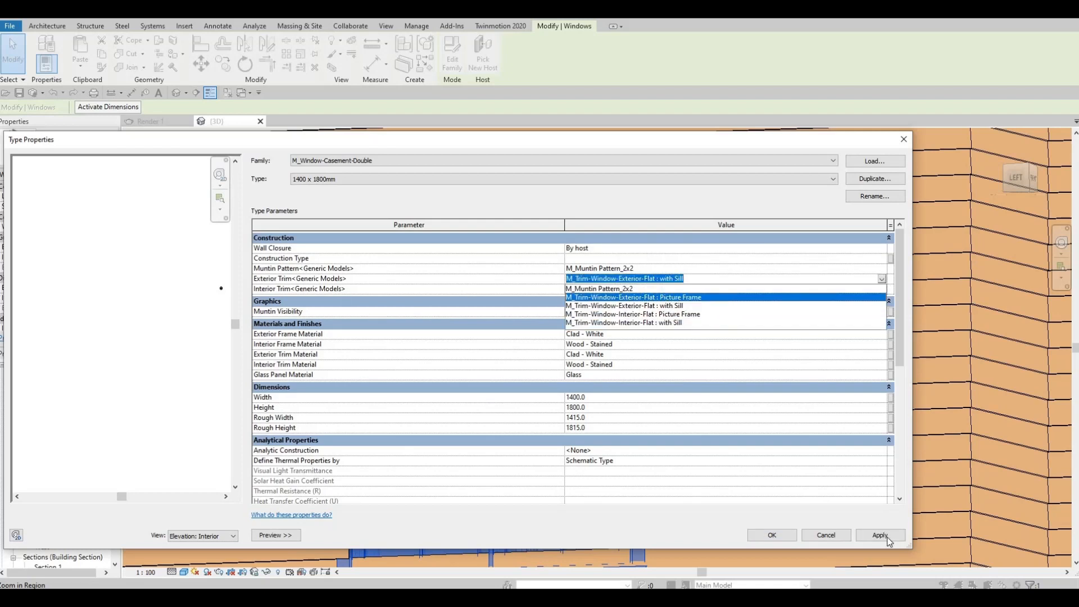
{"action": "left_click", "coordinate": [881, 535]}
{"action": "left_click", "coordinate": [772, 535]}
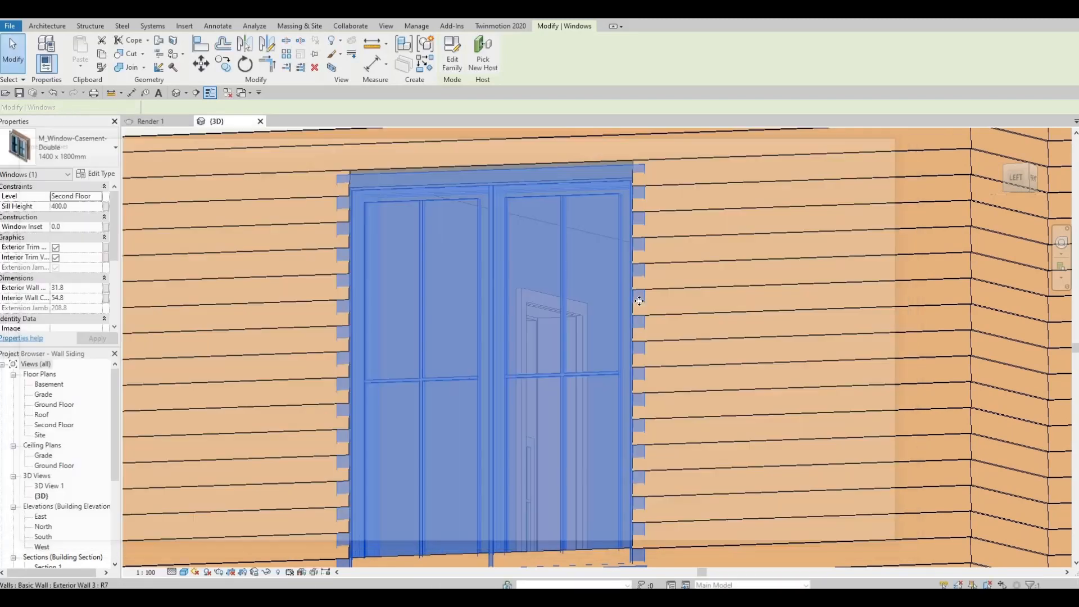
{"action": "key", "text": "Escape"}
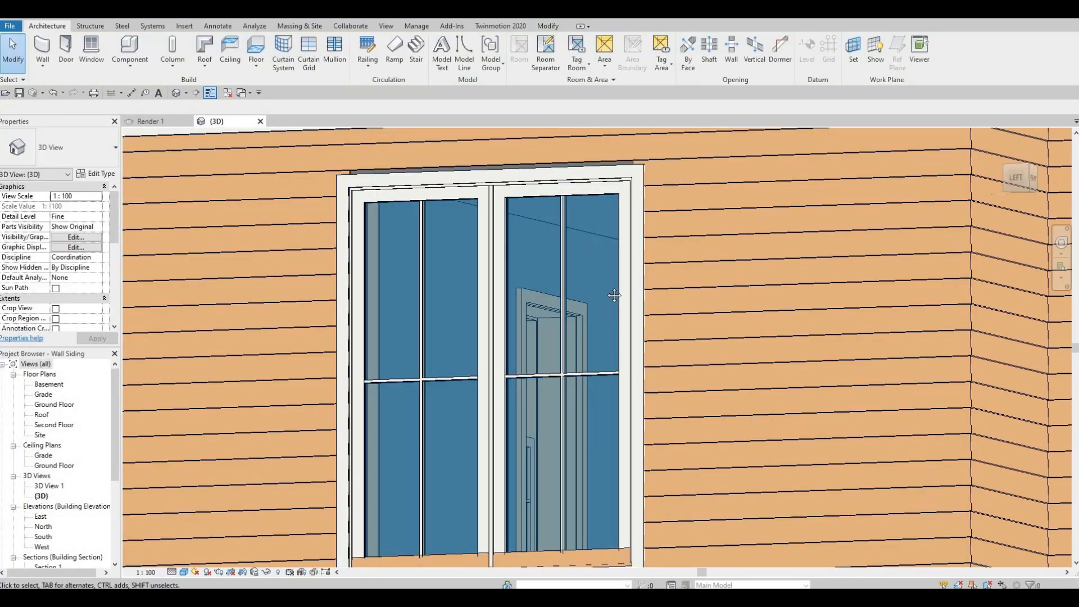
Nudge the large second-floor casement window up to a sill height of 460.
{"action": "scroll", "coordinate": [600, 289], "scroll_direction": "down", "scroll_amount": 3}
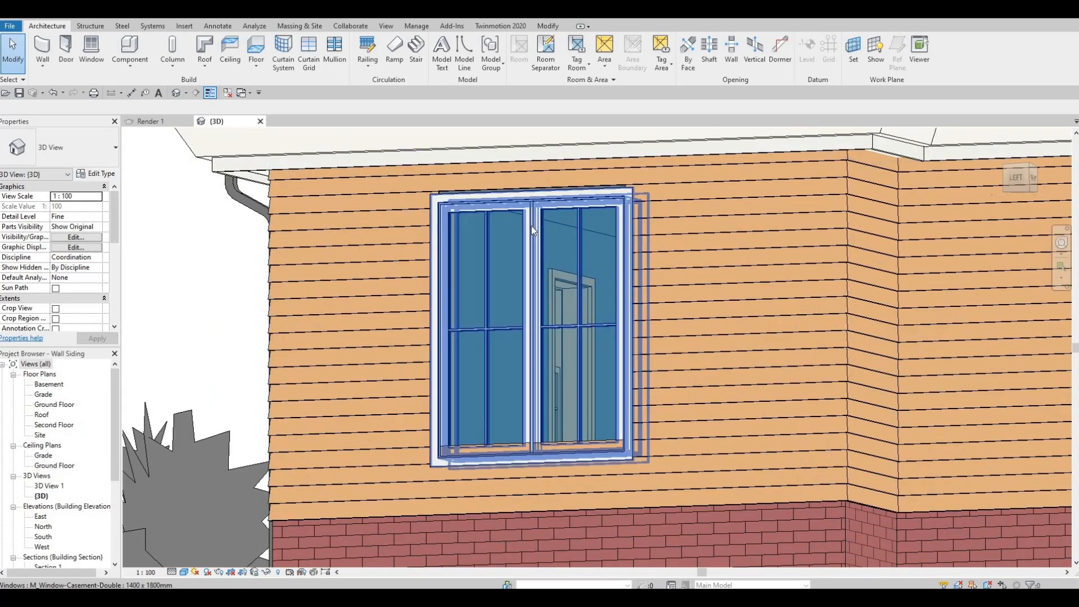
{"action": "left_click", "coordinate": [552, 257]}
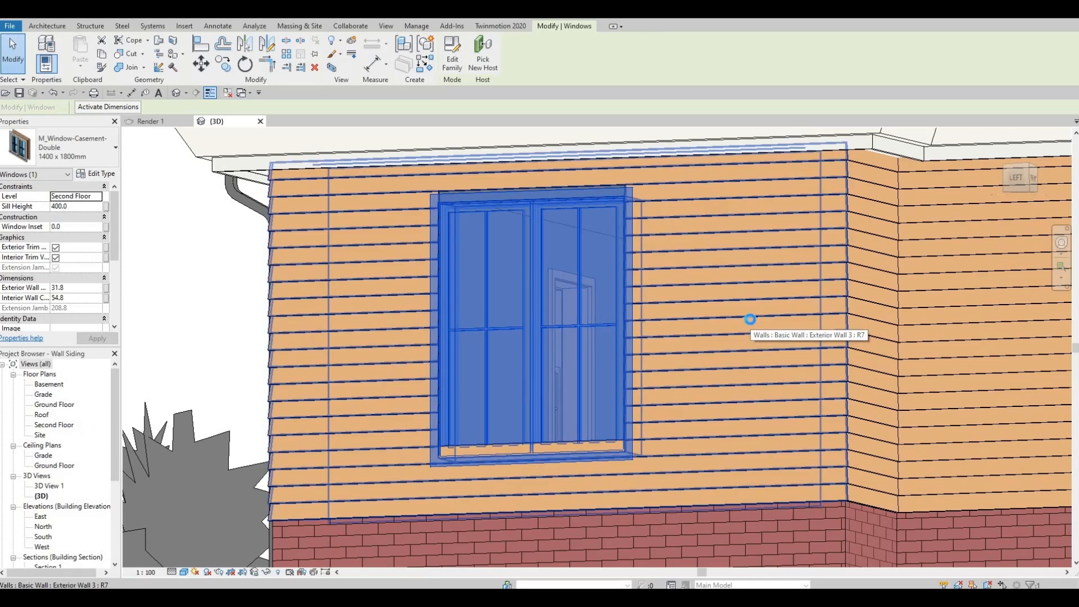
{"action": "key", "text": "Up"}
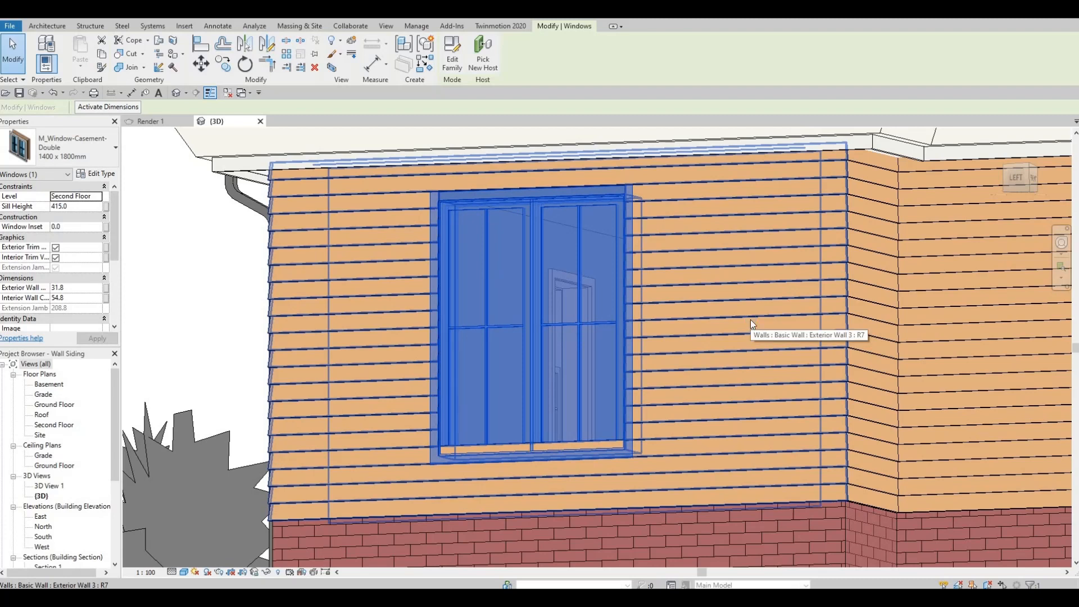
{"action": "key", "text": "Up"}
{"action": "key", "text": "Up"}
{"action": "key", "text": "Up"}
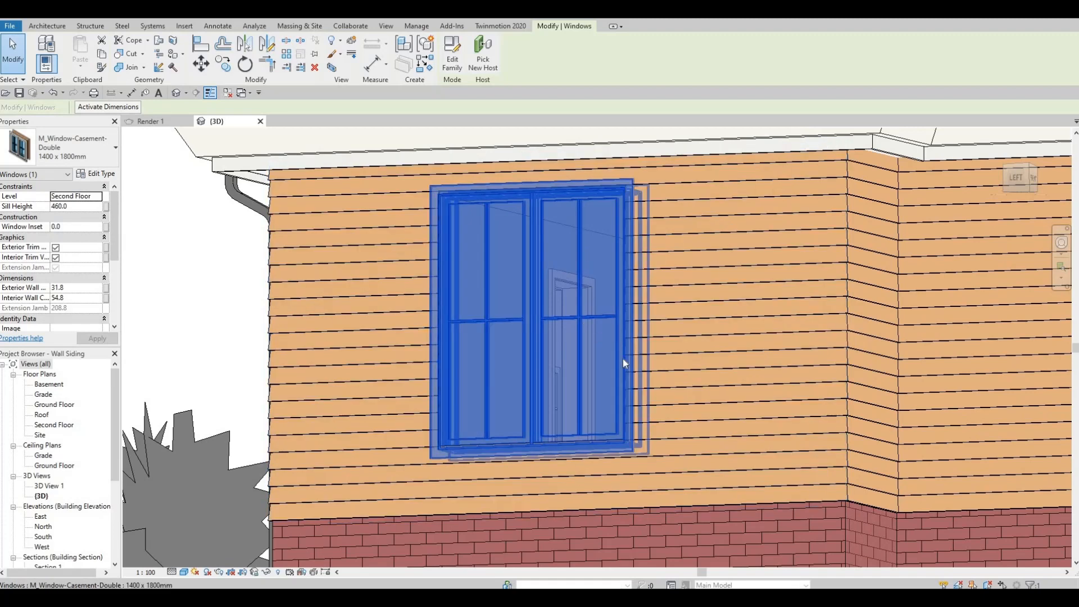
{"action": "key", "text": "Escape"}
Nudge the large casement window back down in small increments to line its trim up with the siding boards.
{"action": "middle_click_drag", "start_coordinate": [612, 475], "coordinate": [545, 417], "text": "shift"}
{"action": "scroll", "coordinate": [547, 421], "scroll_direction": "up", "scroll_amount": 2}
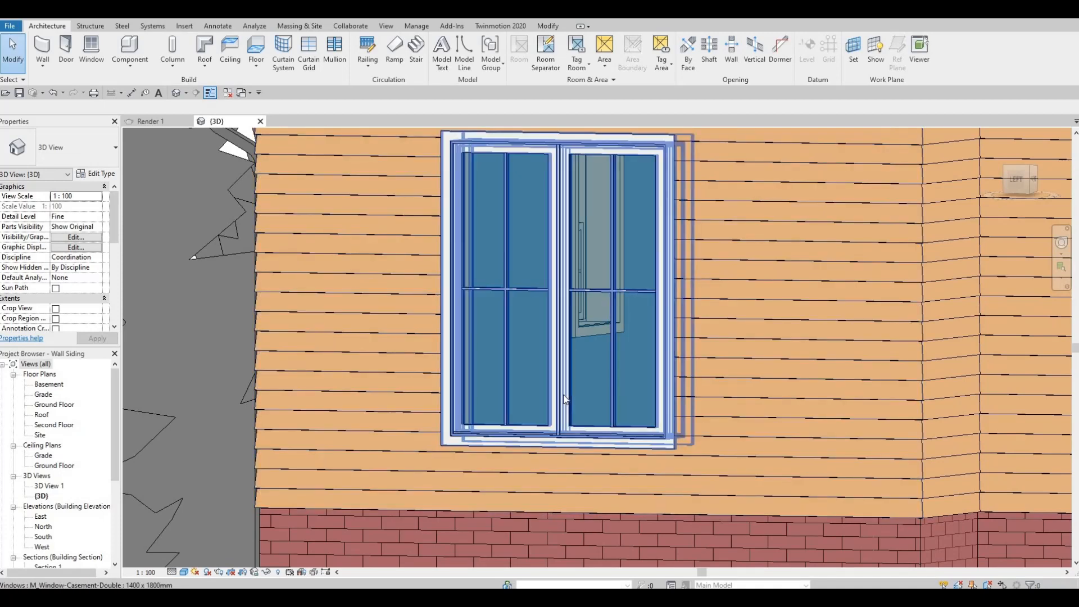
{"action": "left_click", "coordinate": [564, 395]}
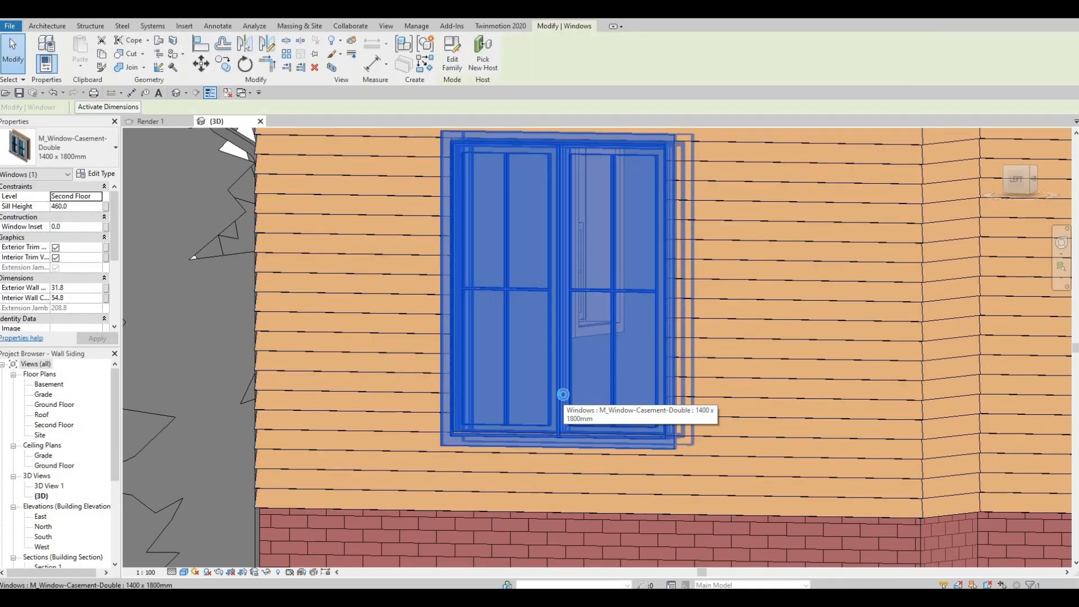
{"action": "key", "text": "Down"}
{"action": "key", "text": "Down"}
{"action": "key", "text": "Down"}
{"action": "key", "text": "Down"}
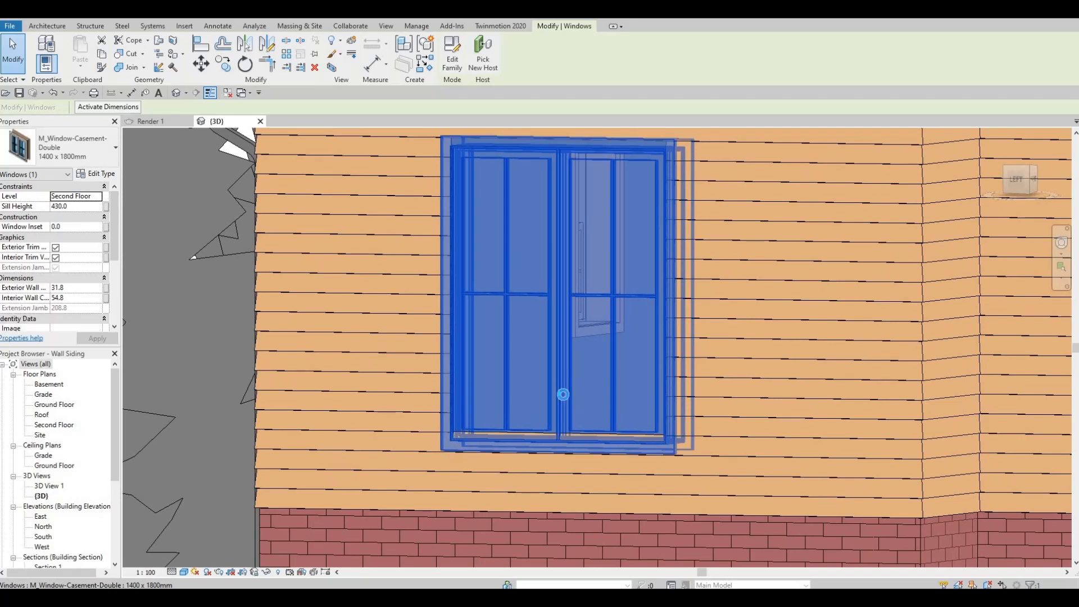
{"action": "key", "text": "Escape"}
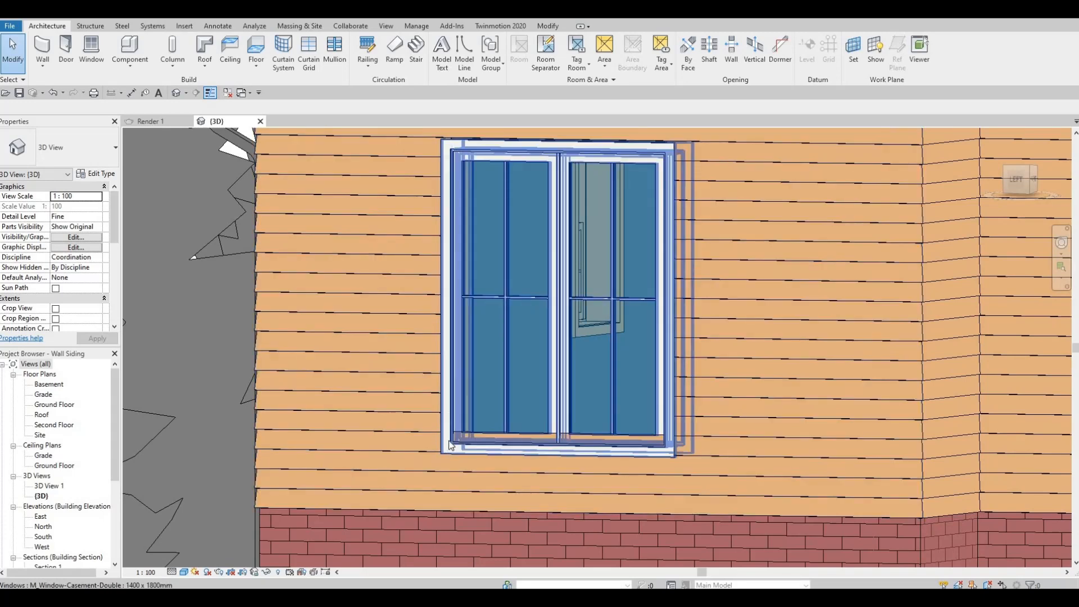
Open the West elevation view of the house.
{"action": "scroll", "coordinate": [476, 383], "scroll_direction": "down", "scroll_amount": 5}
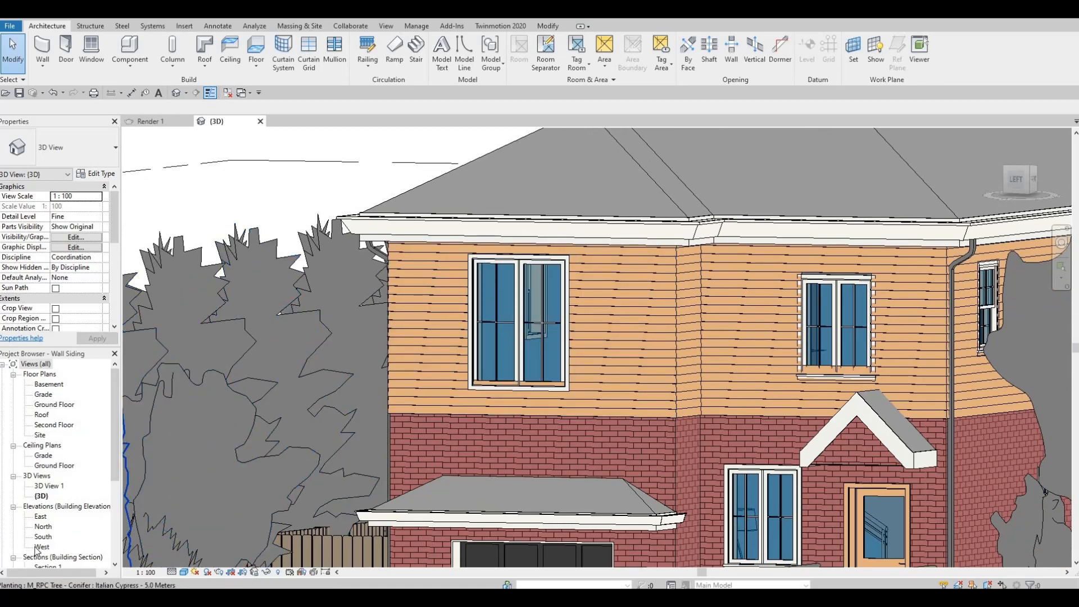
{"action": "double_click", "coordinate": [42, 547]}
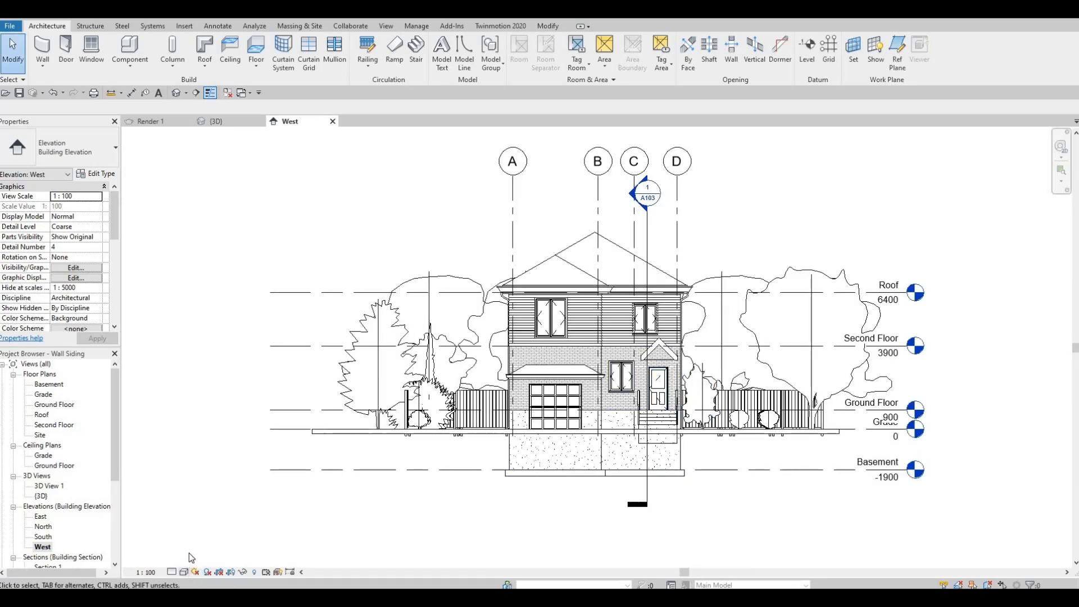
Set the West elevation's visual style to Consistent Colors and its detail level to Fine.
{"action": "left_click", "coordinate": [185, 572]}
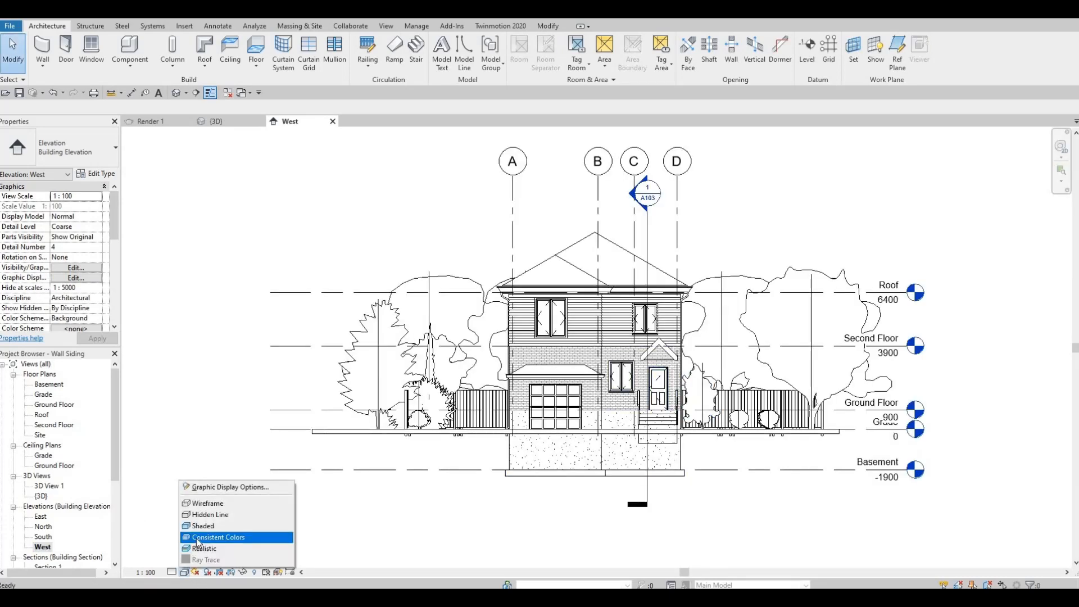
{"action": "left_click", "coordinate": [198, 538]}
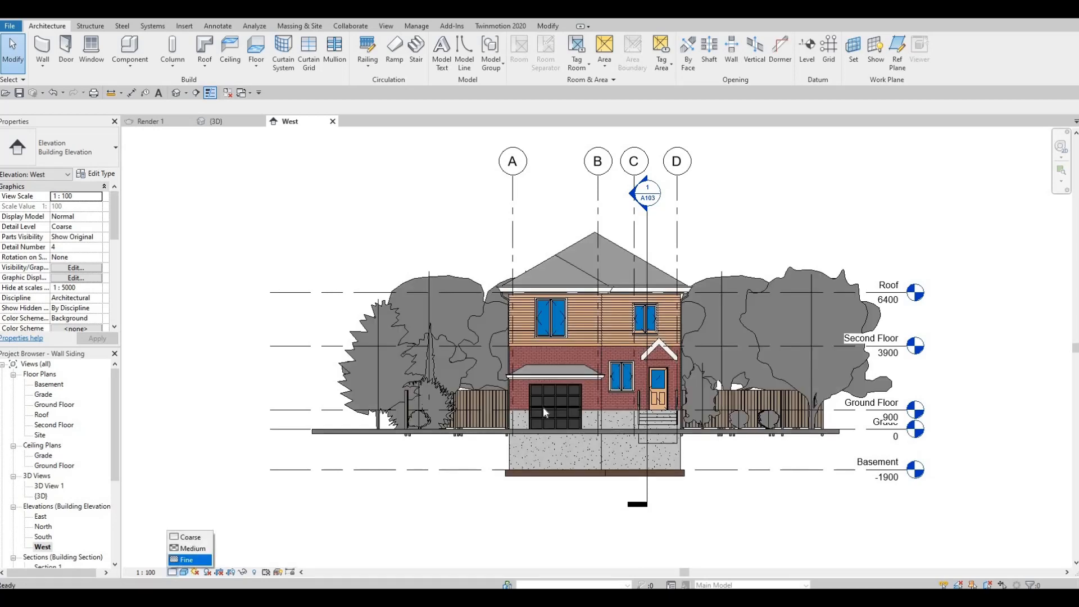
{"action": "left_click", "coordinate": [179, 560]}
Cut a rectangular wall opening about 1460 mm wide and 121 mm high in the siding wall behind the large casement window's bottom trim.
{"action": "scroll", "coordinate": [506, 352], "scroll_direction": "up", "scroll_amount": 4}
{"action": "scroll", "coordinate": [474, 405], "scroll_direction": "up", "scroll_amount": 10}
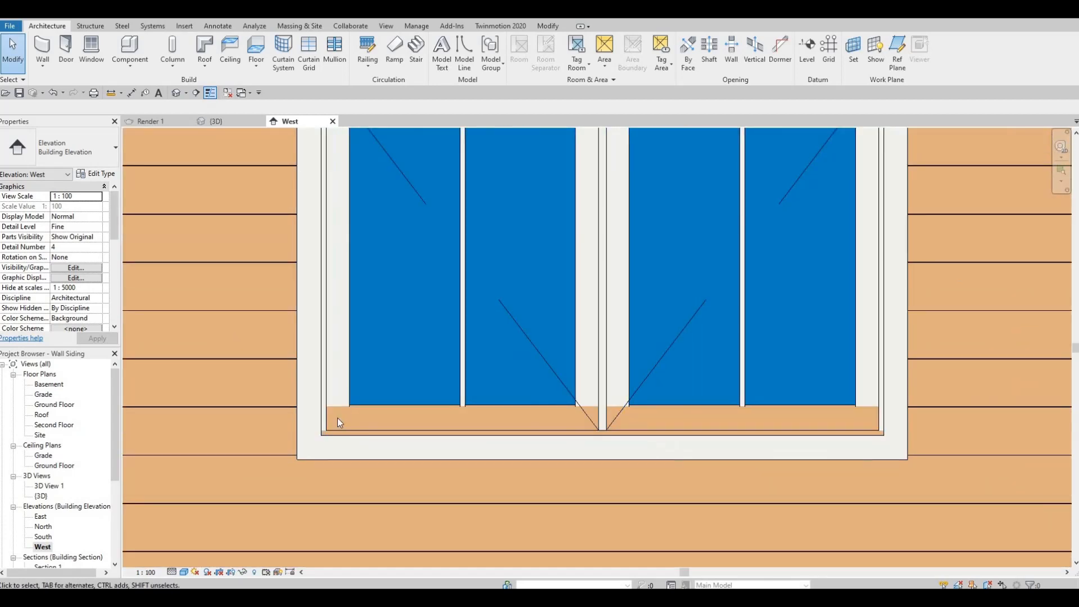
{"action": "scroll", "coordinate": [371, 411], "scroll_direction": "down", "scroll_amount": 2}
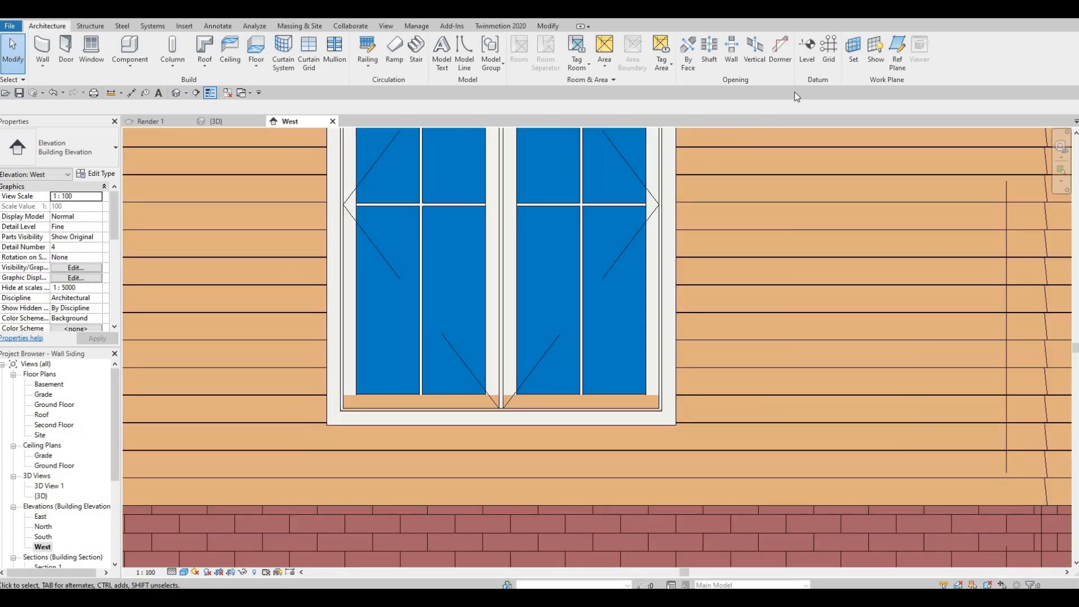
{"action": "left_click", "coordinate": [751, 61]}
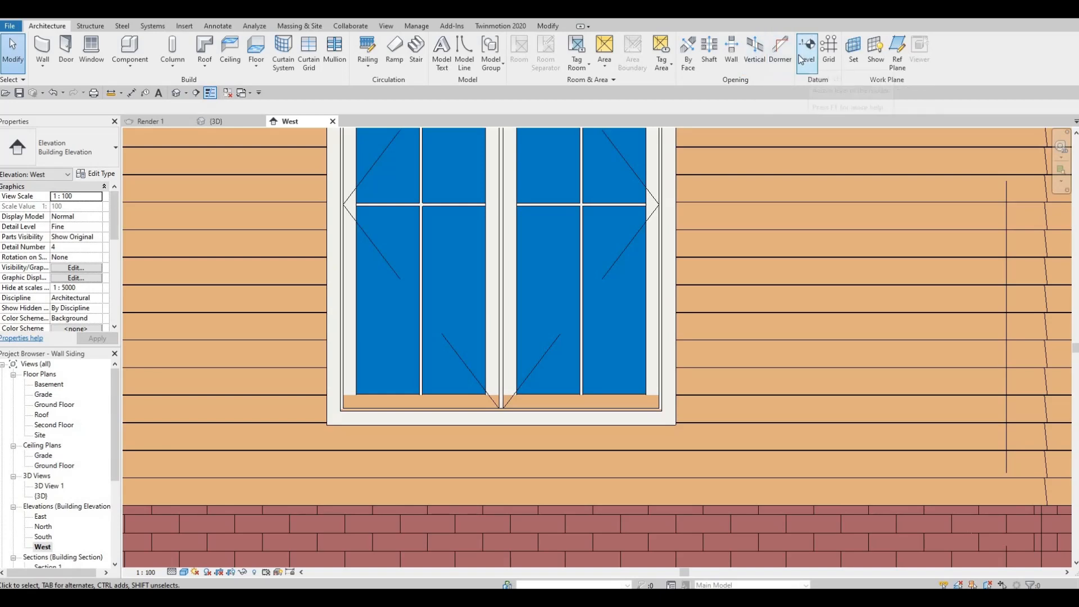
{"action": "scroll", "coordinate": [422, 227], "scroll_direction": "down", "scroll_amount": 2}
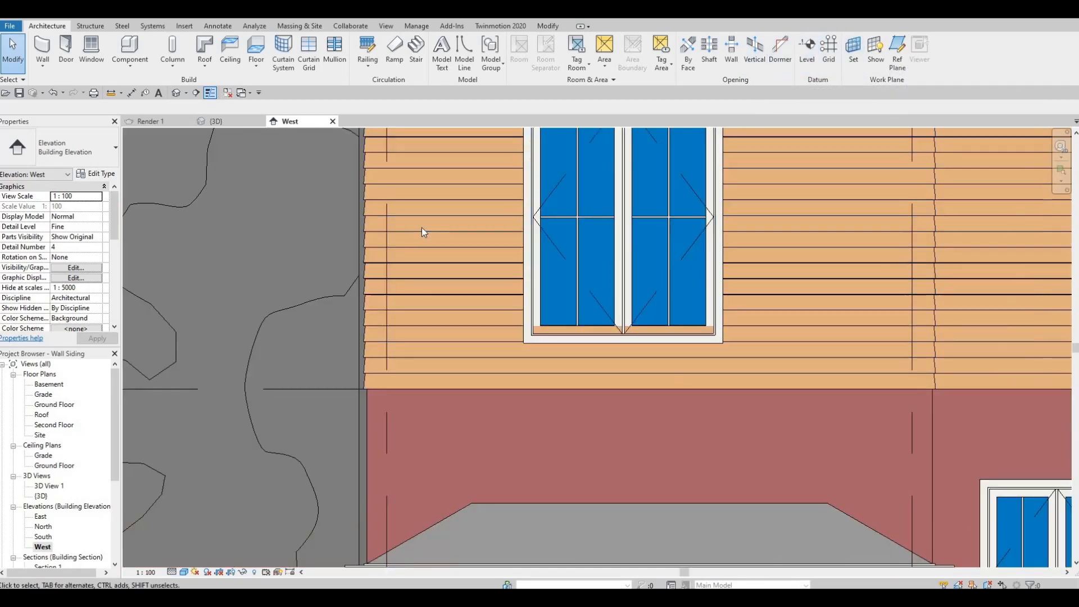
{"action": "left_click", "coordinate": [424, 216]}
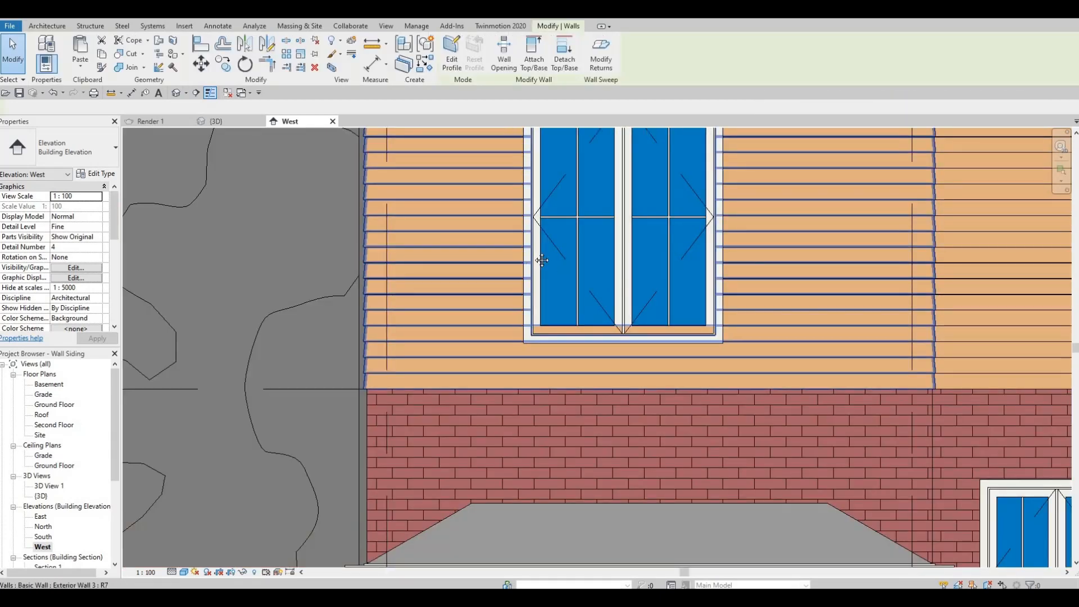
{"action": "scroll", "coordinate": [537, 285], "scroll_direction": "down", "scroll_amount": 1}
{"action": "scroll", "coordinate": [543, 275], "scroll_direction": "up", "scroll_amount": 2}
{"action": "scroll", "coordinate": [543, 274], "scroll_direction": "up", "scroll_amount": 3}
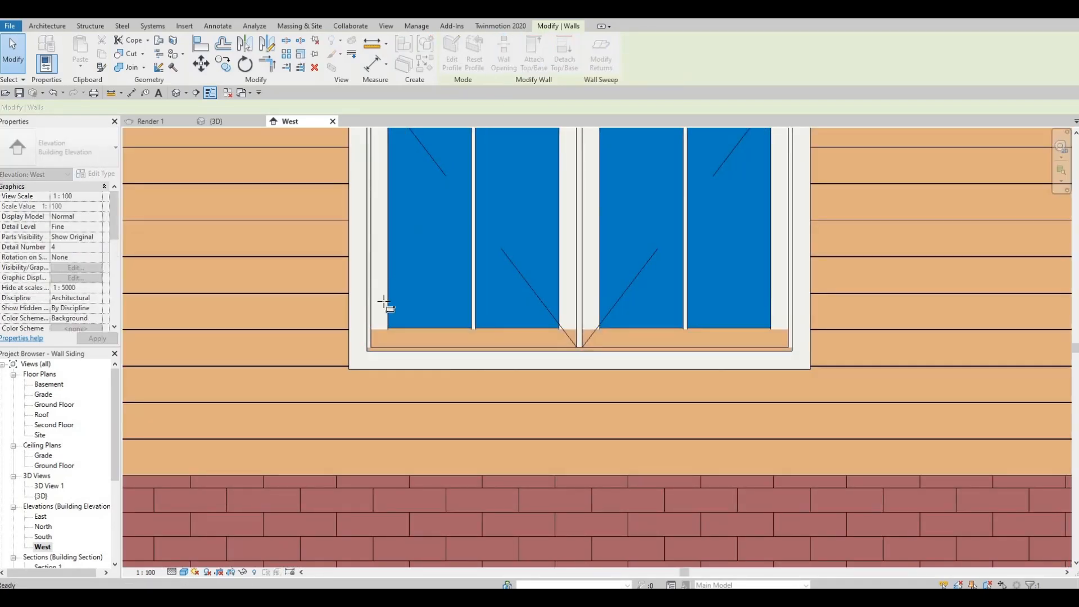
{"action": "scroll", "coordinate": [362, 325], "scroll_direction": "up", "scroll_amount": 3}
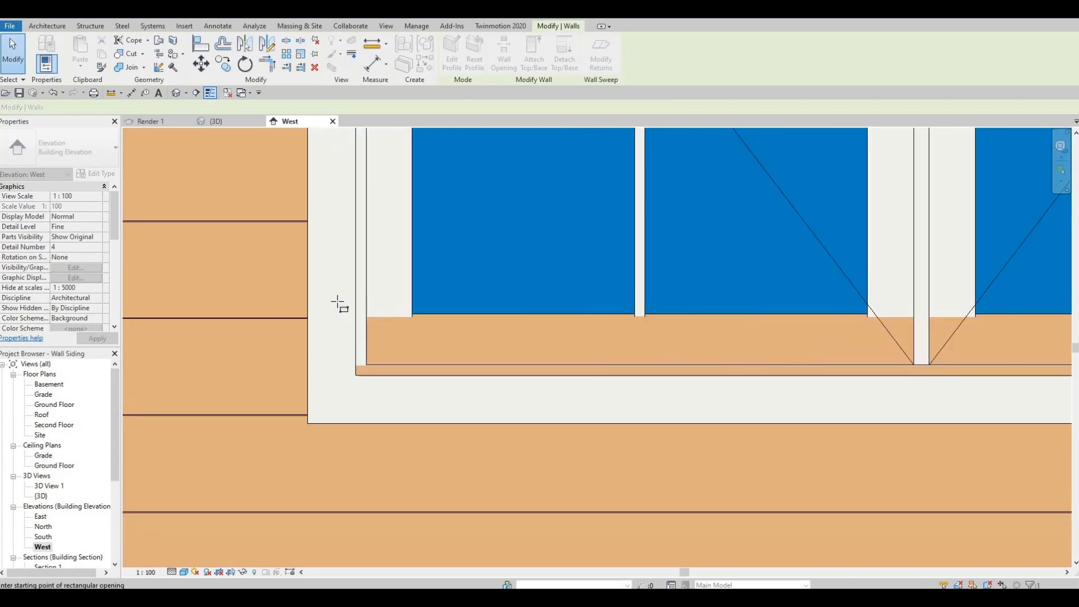
{"action": "left_click", "coordinate": [337, 299]}
{"action": "scroll", "coordinate": [494, 386], "scroll_direction": "down", "scroll_amount": 2}
{"action": "middle_click_drag", "start_coordinate": [659, 394], "coordinate": [455, 398]}
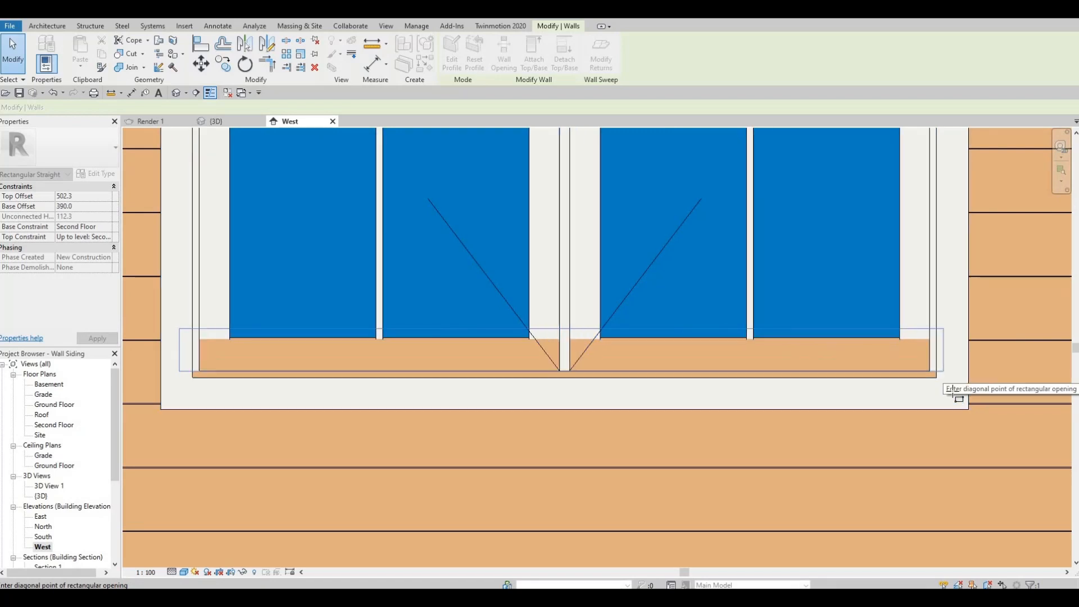
{"action": "left_click", "coordinate": [958, 397]}
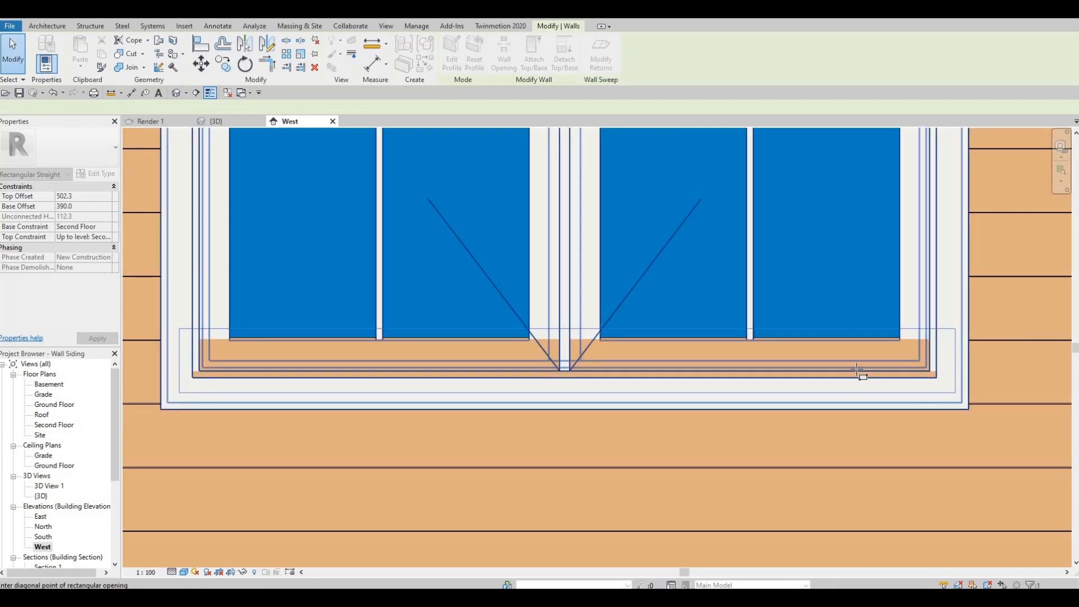
{"action": "scroll", "coordinate": [860, 374], "scroll_direction": "down", "scroll_amount": 2}
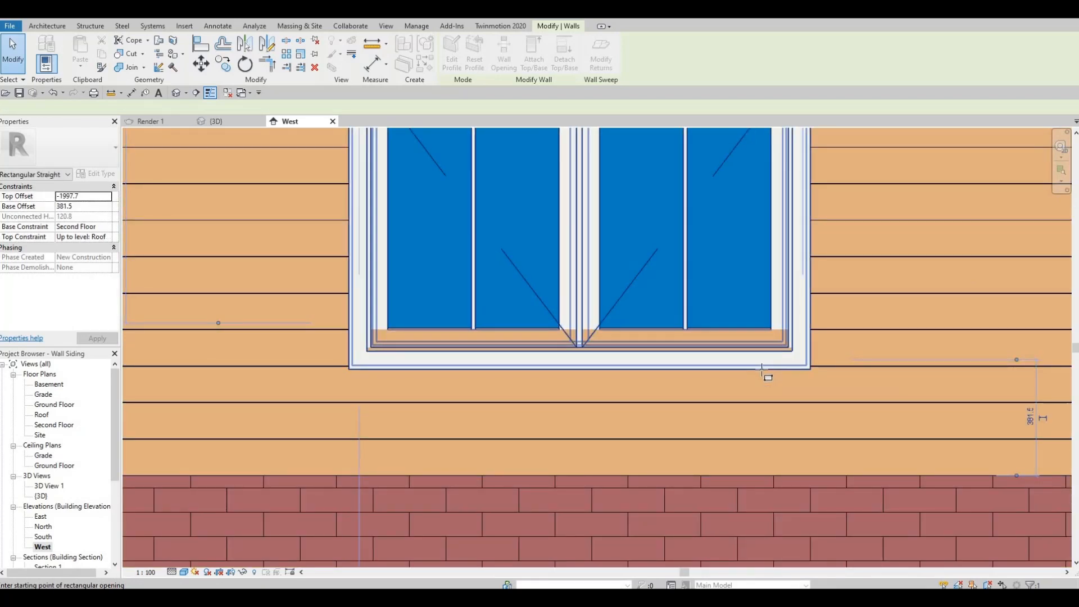
{"action": "key", "text": "Escape"}
{"action": "key", "text": "Escape"}
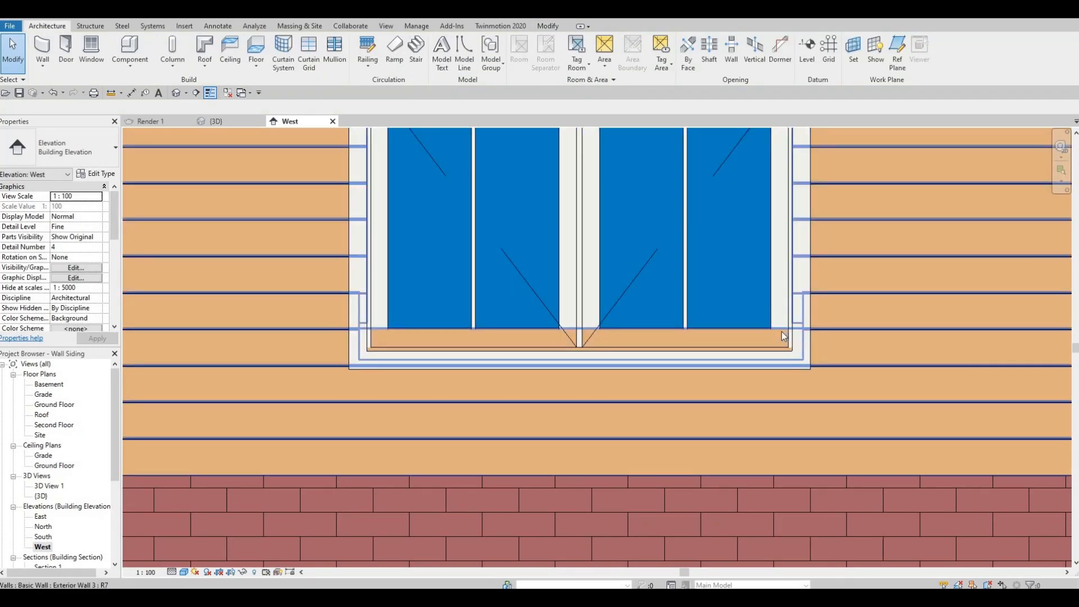
{"action": "left_click", "coordinate": [784, 336]}
{"action": "key", "text": "Escape"}
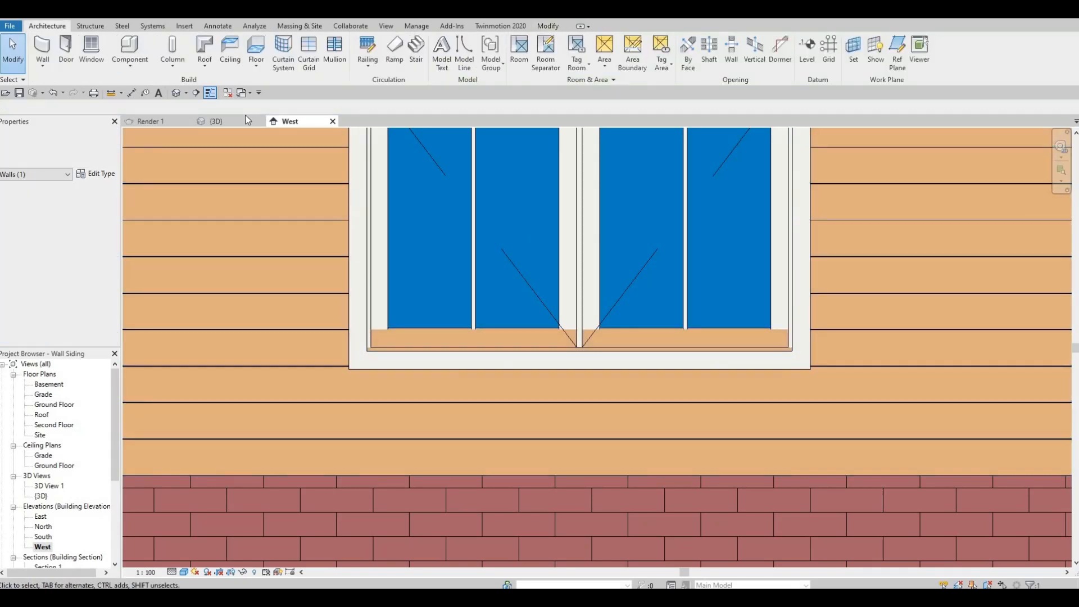
In the 3D view, select the rectangular wall opening behind the large window and stretch its bottom edge down to a base offset of 340.
{"action": "left_click", "coordinate": [234, 119]}
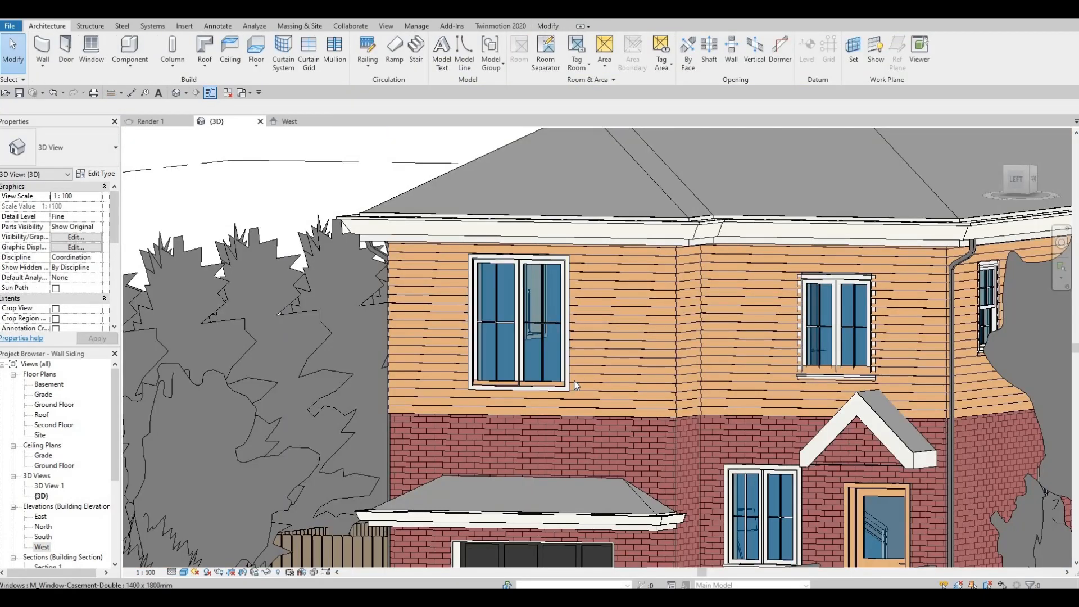
{"action": "scroll", "coordinate": [556, 390], "scroll_direction": "up", "scroll_amount": 4}
{"action": "scroll", "coordinate": [567, 396], "scroll_direction": "up", "scroll_amount": 2}
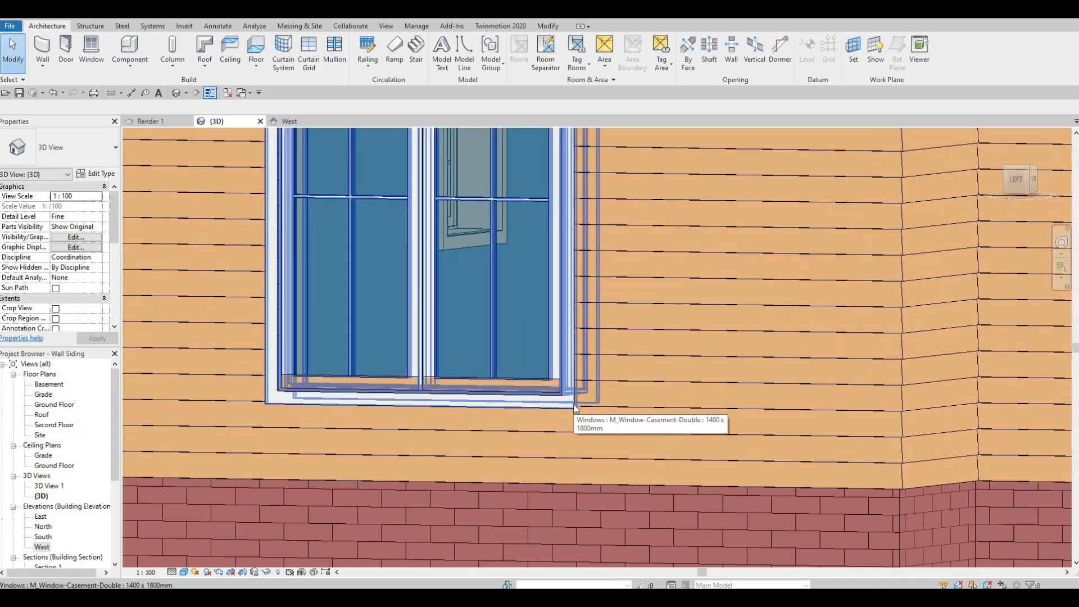
{"action": "key", "text": "Tab"}
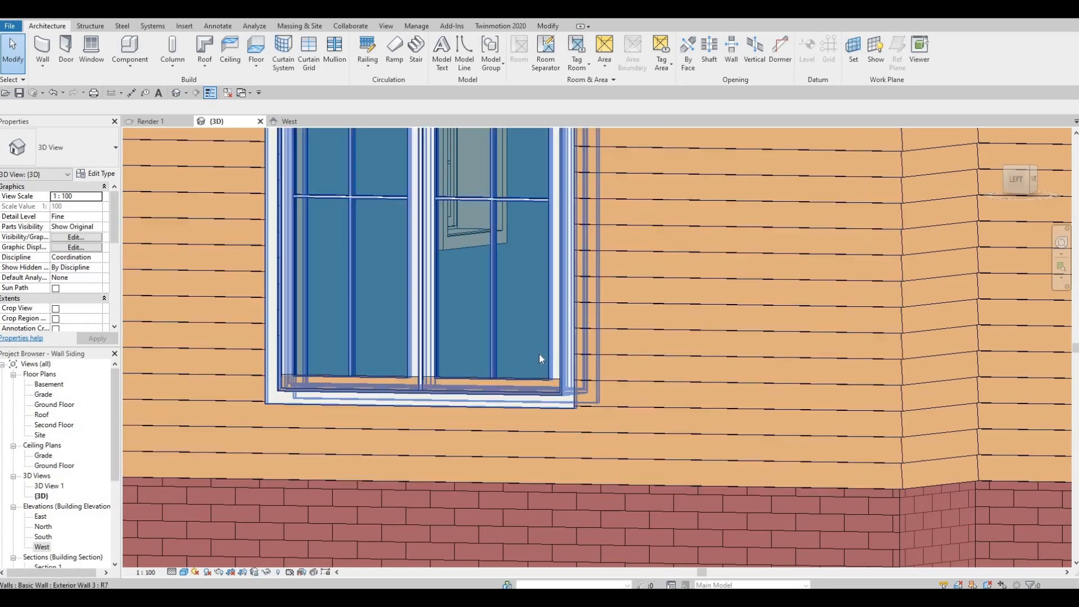
{"action": "scroll", "coordinate": [571, 418], "scroll_direction": "down", "scroll_amount": 3}
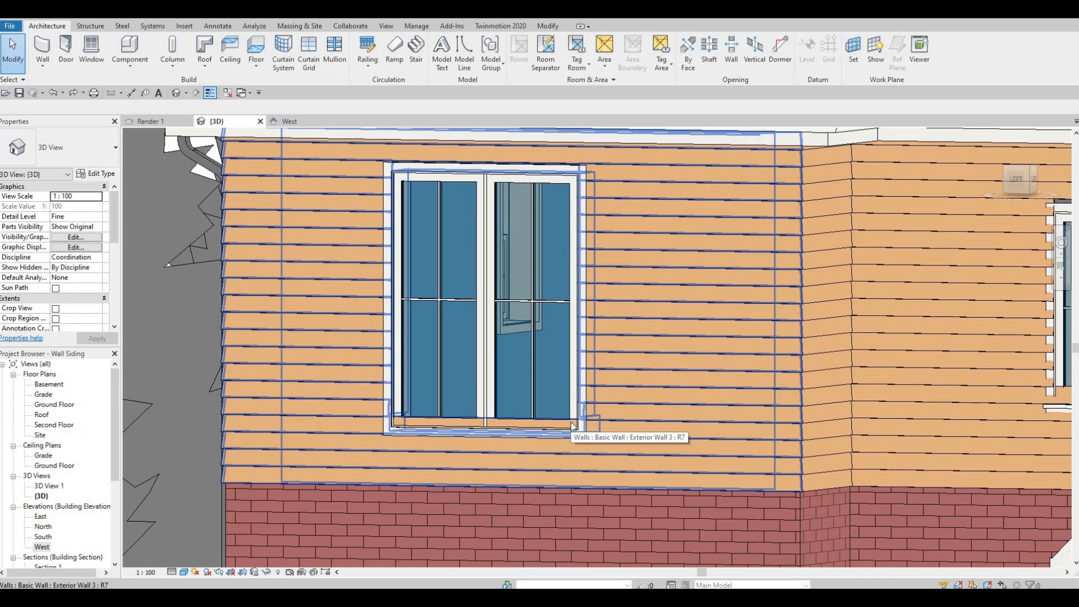
{"action": "key", "text": "Tab"}
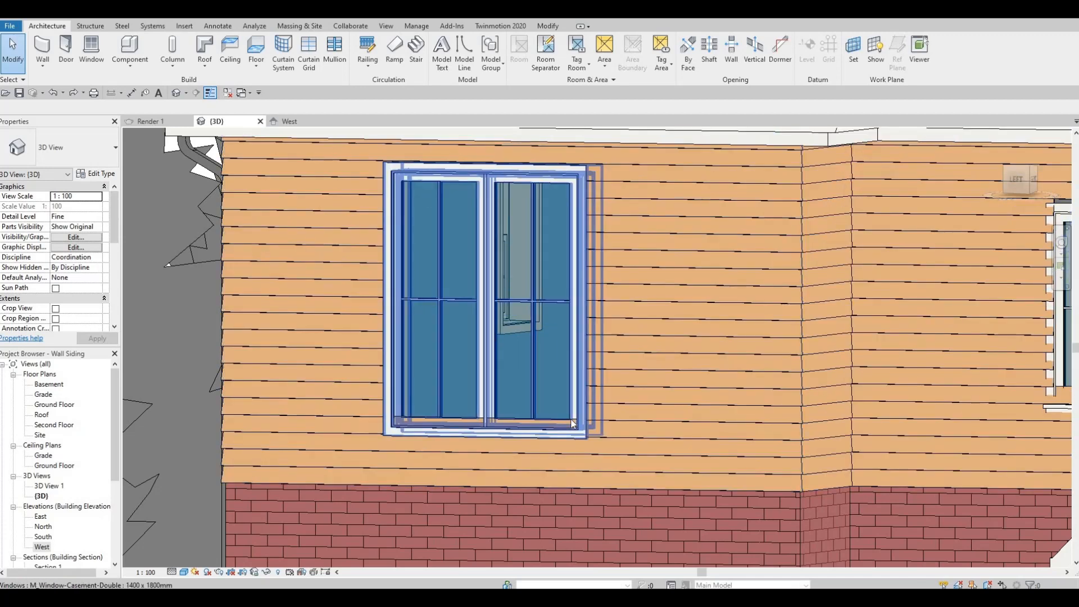
{"action": "key", "text": "Tab"}
{"action": "key", "text": "Tab"}
{"action": "key", "text": "Tab"}
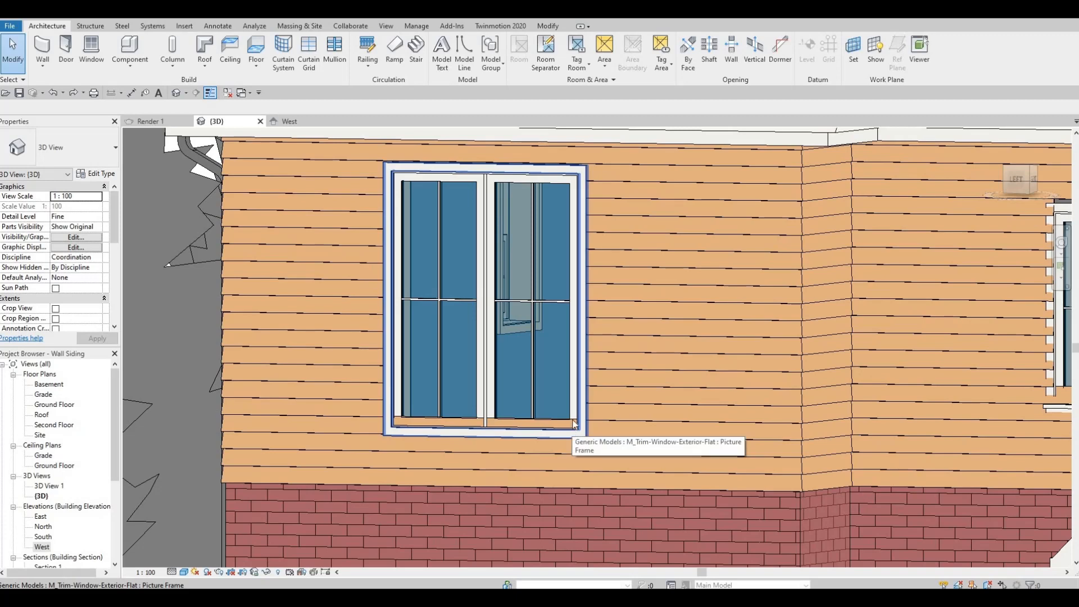
{"action": "key", "text": "Tab"}
{"action": "key", "text": "Tab"}
{"action": "key", "text": "Tab"}
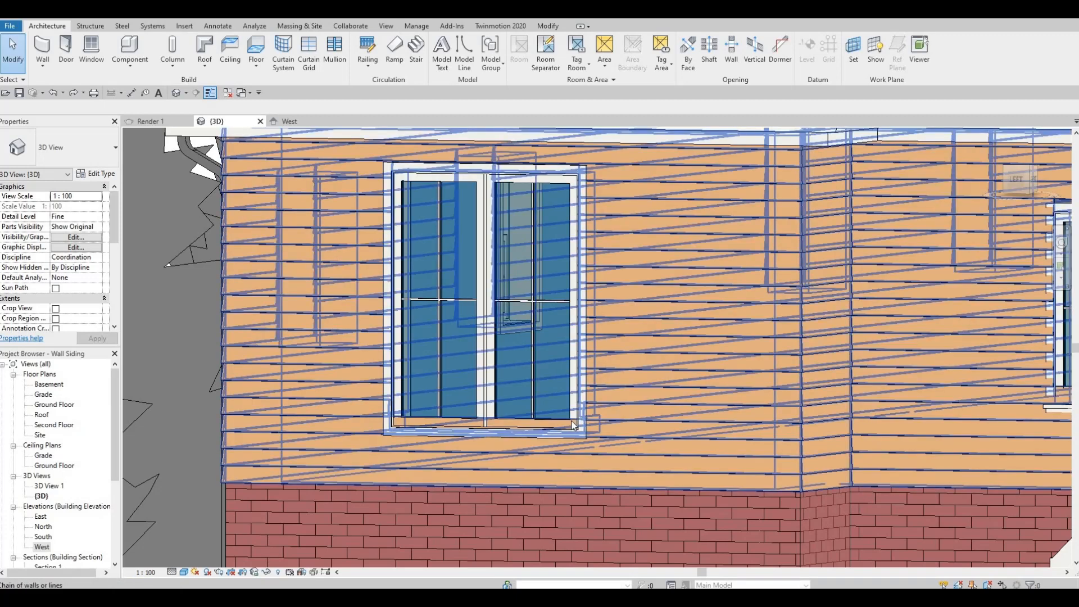
{"action": "left_click", "coordinate": [502, 438]}
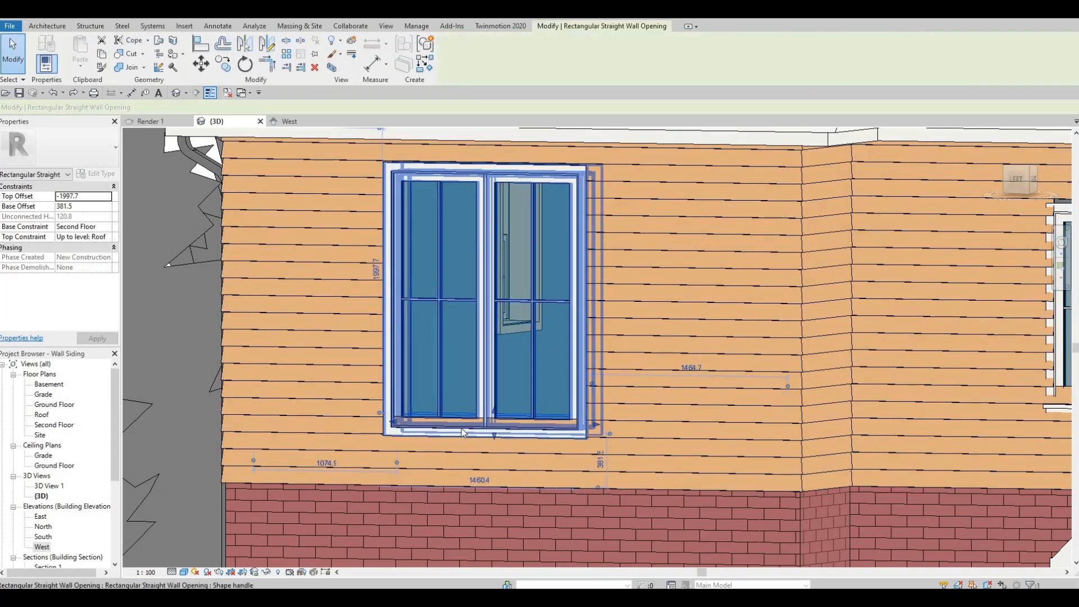
{"action": "scroll", "coordinate": [444, 433], "scroll_direction": "up", "scroll_amount": 3}
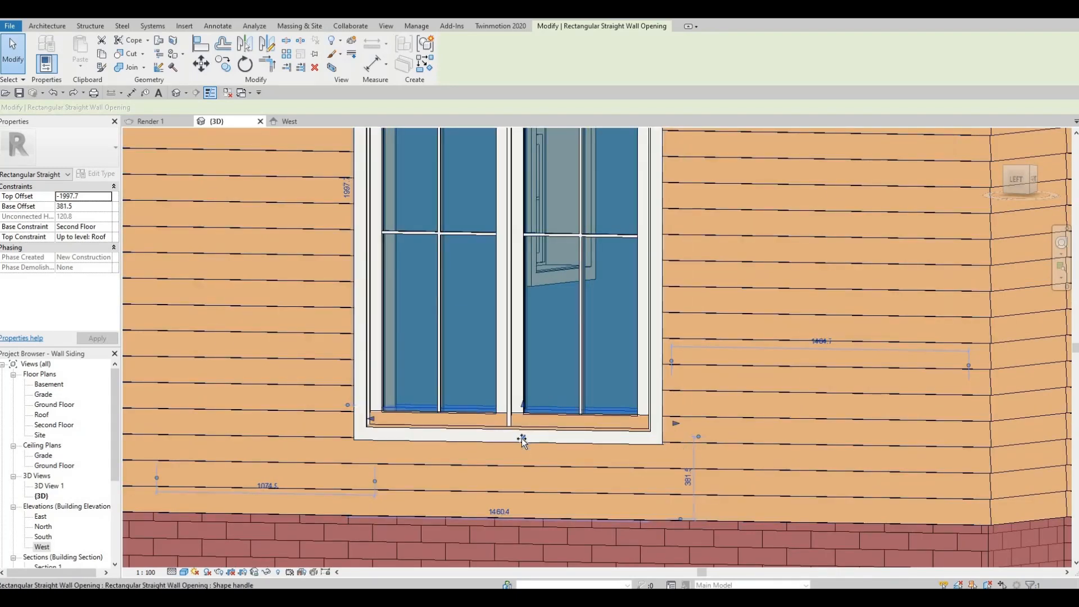
{"action": "left_click_drag", "start_coordinate": [522, 442], "coordinate": [522, 450]}
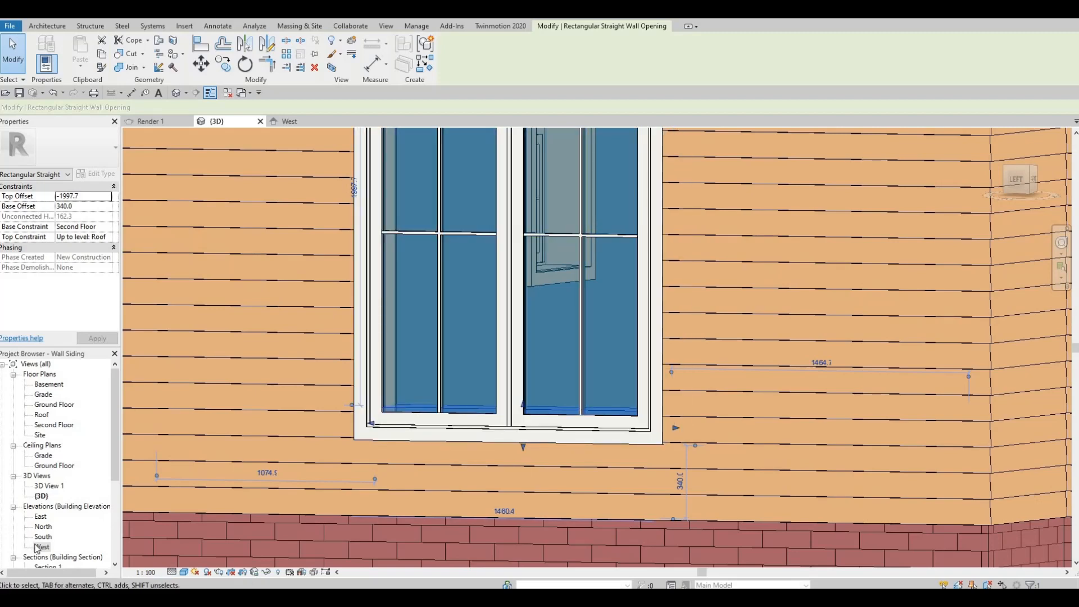
In the West elevation, try the wall opening's bottom edge at a base offset of 380 and return it to 340.
{"action": "double_click", "coordinate": [41, 547]}
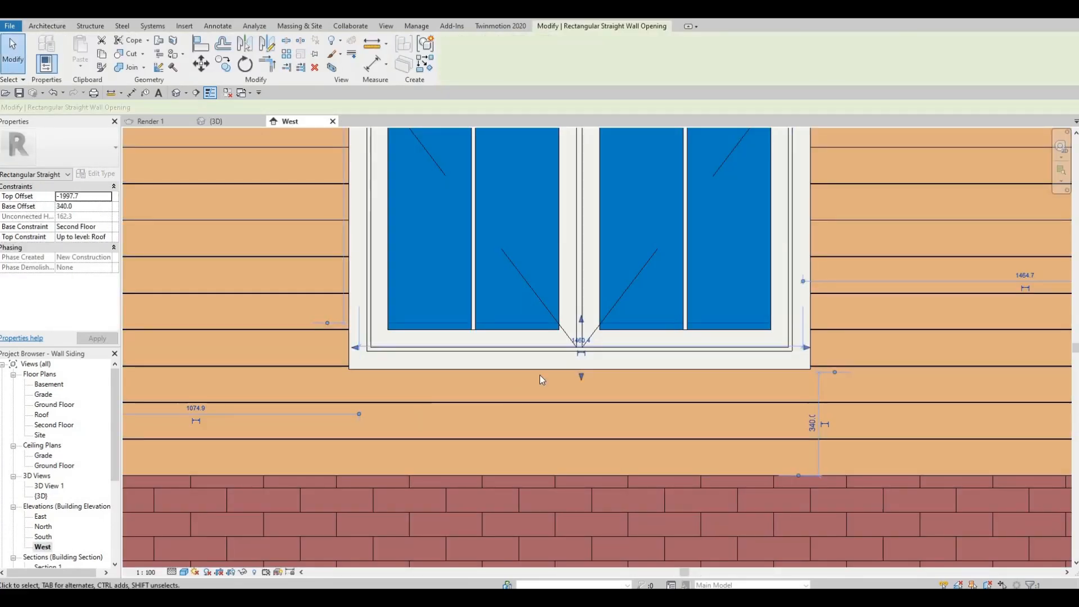
{"action": "scroll", "coordinate": [534, 406], "scroll_direction": "up", "scroll_amount": 2}
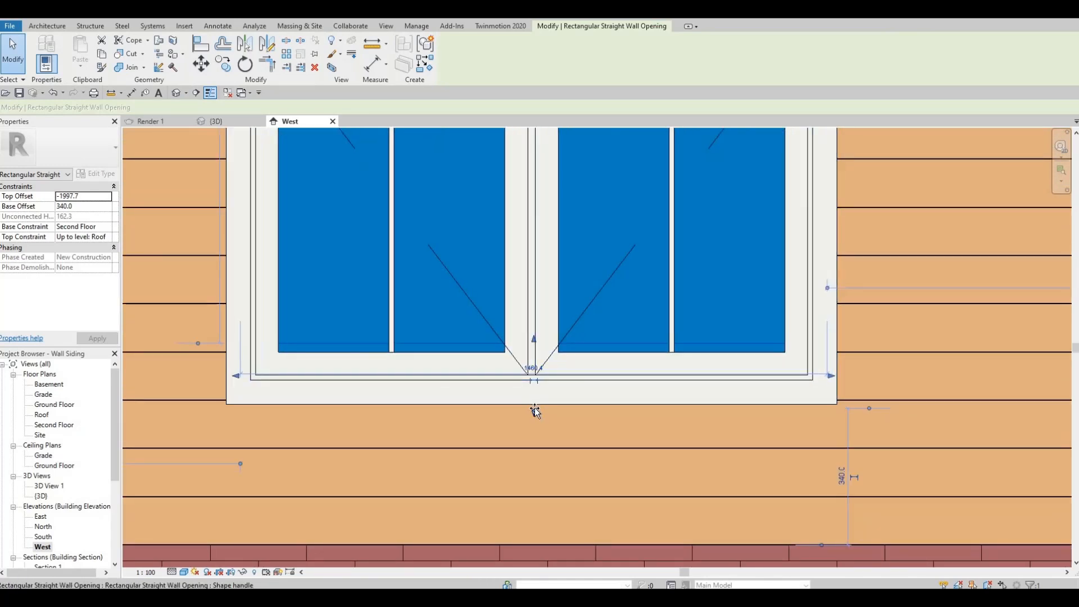
{"action": "left_click_drag", "start_coordinate": [535, 390], "coordinate": [535, 381]}
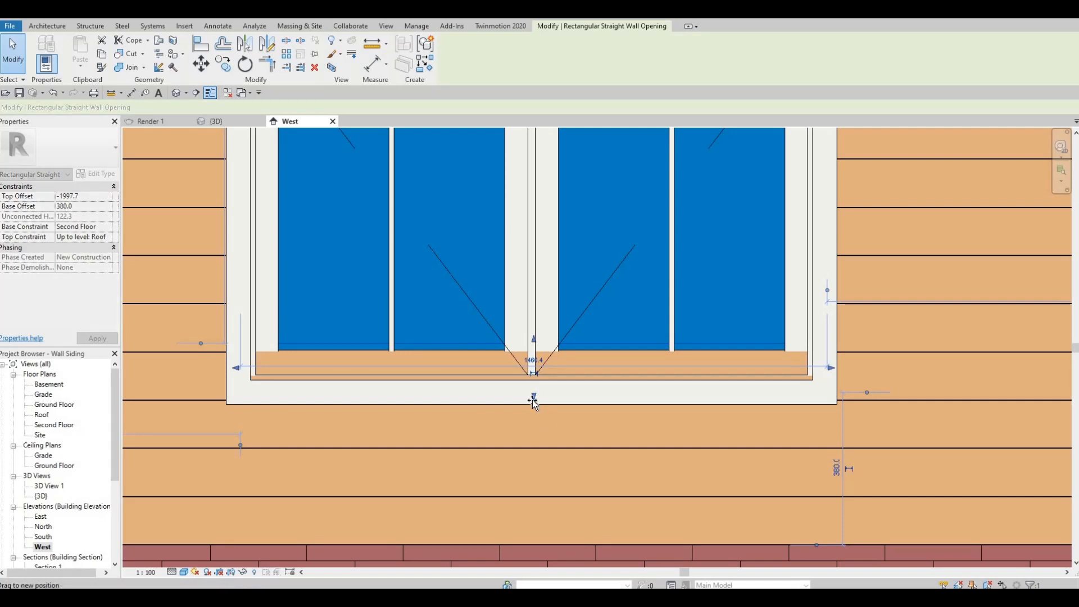
{"action": "left_click_drag", "start_coordinate": [532, 399], "coordinate": [534, 414]}
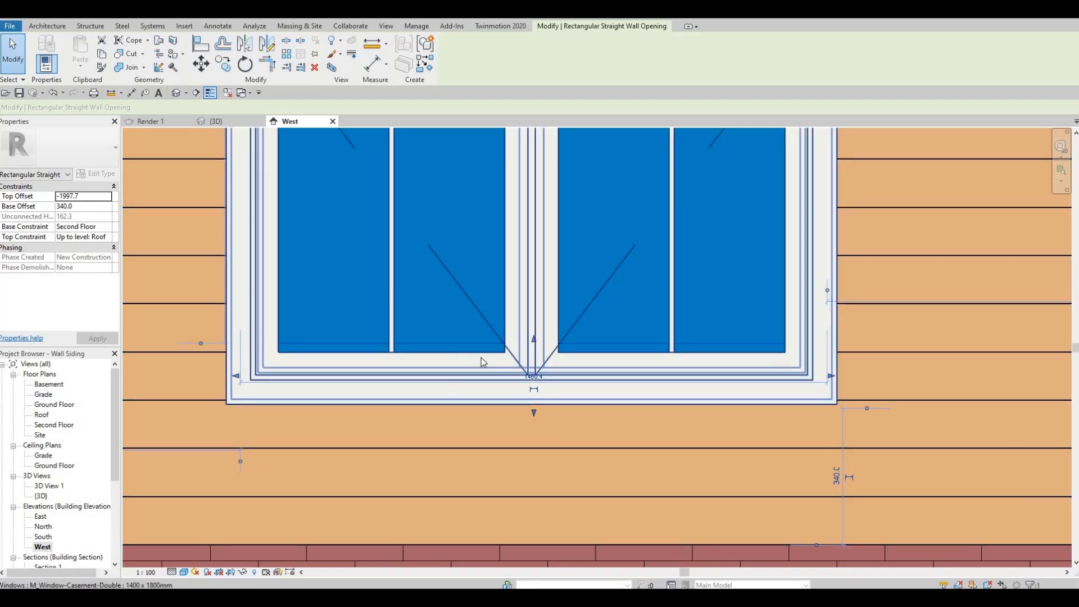
Deselect the opening, examine how the siding meets the large window's trim and the wall edge in elevation, and return to the 3D view.
{"action": "scroll", "coordinate": [471, 358], "scroll_direction": "down", "scroll_amount": 5}
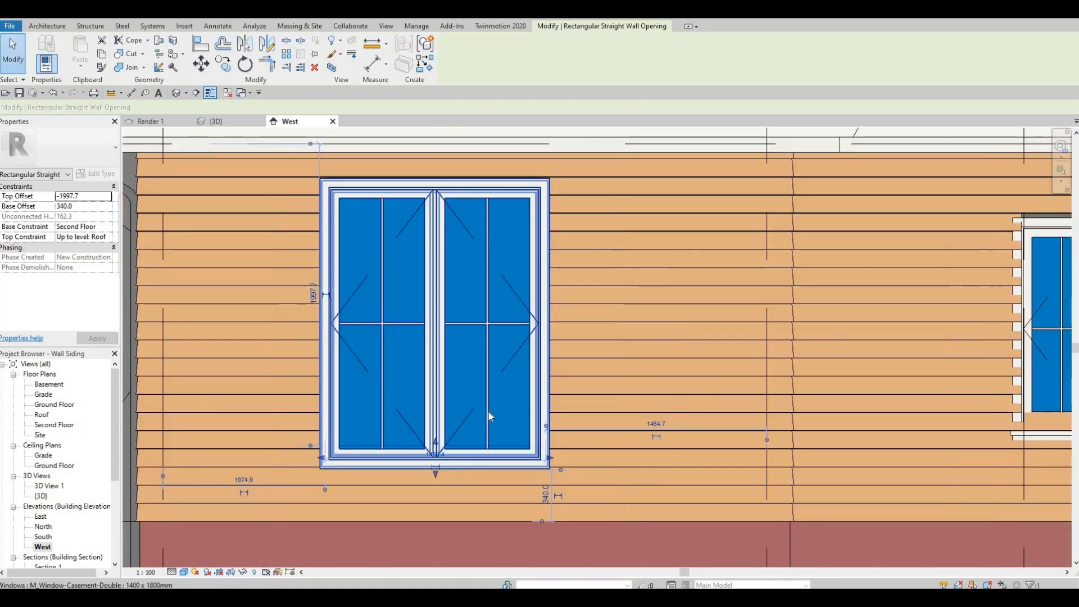
{"action": "left_click", "coordinate": [200, 262]}
{"action": "middle_click_drag", "start_coordinate": [214, 248], "coordinate": [272, 278]}
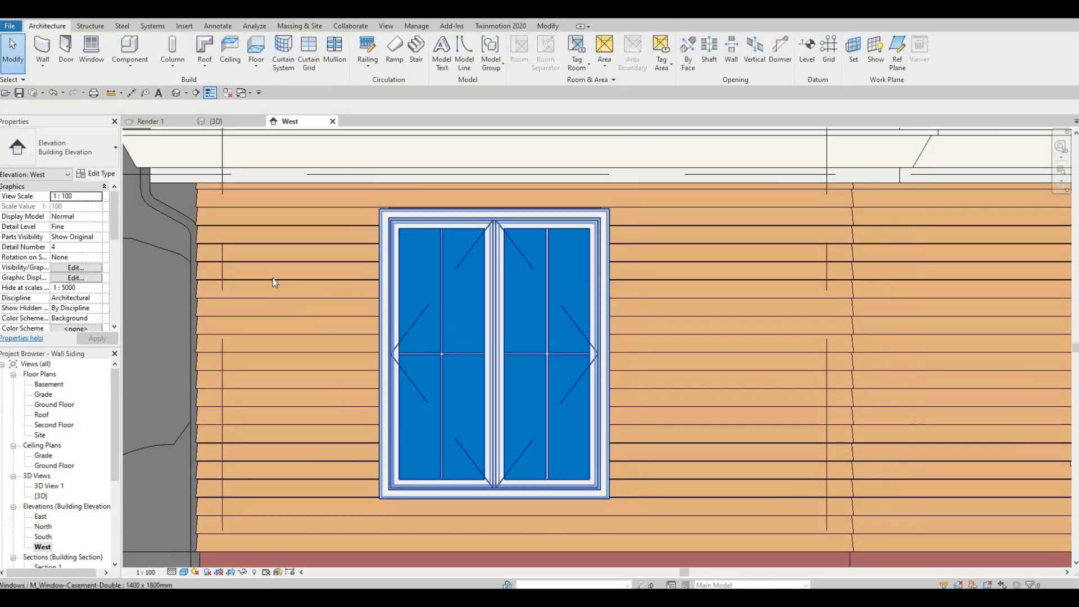
{"action": "middle_click_drag", "start_coordinate": [211, 210], "coordinate": [246, 223]}
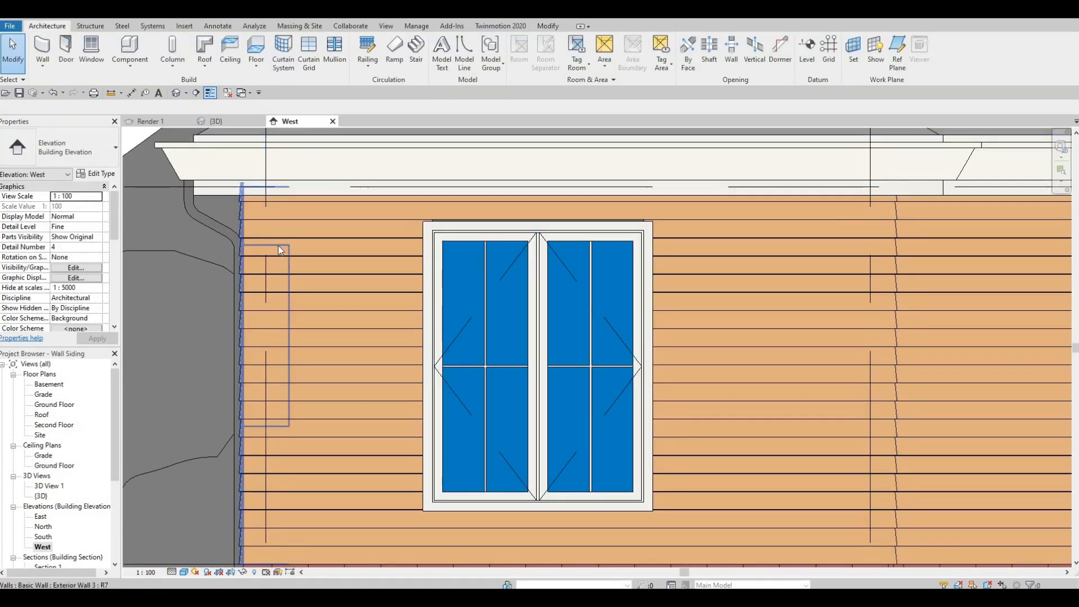
{"action": "scroll", "coordinate": [236, 326], "scroll_direction": "down", "scroll_amount": 2}
{"action": "scroll", "coordinate": [255, 363], "scroll_direction": "up", "scroll_amount": 4}
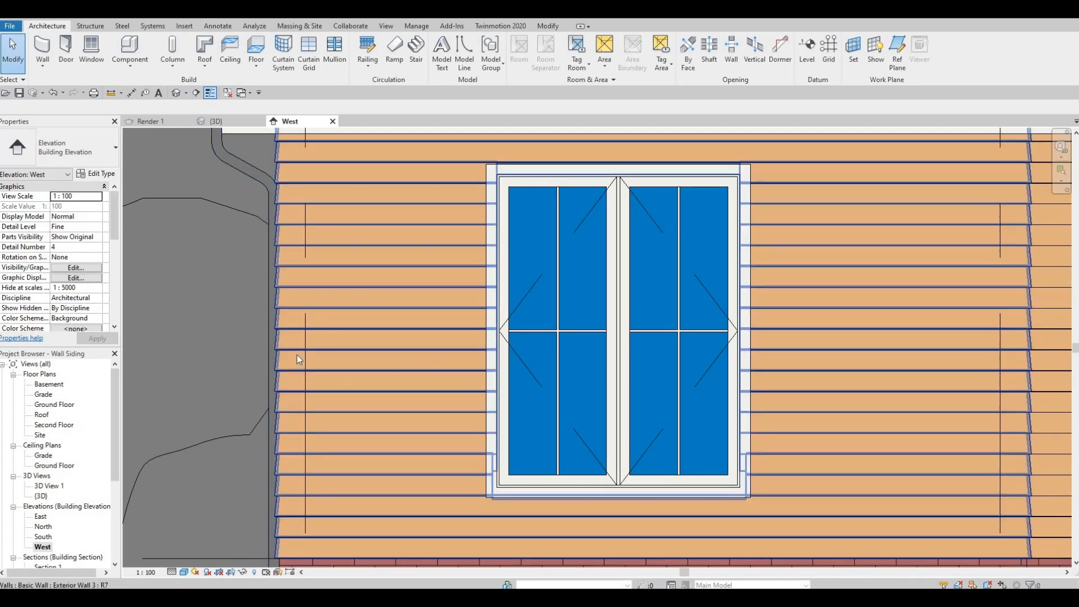
{"action": "scroll", "coordinate": [297, 279], "scroll_direction": "down", "scroll_amount": 1}
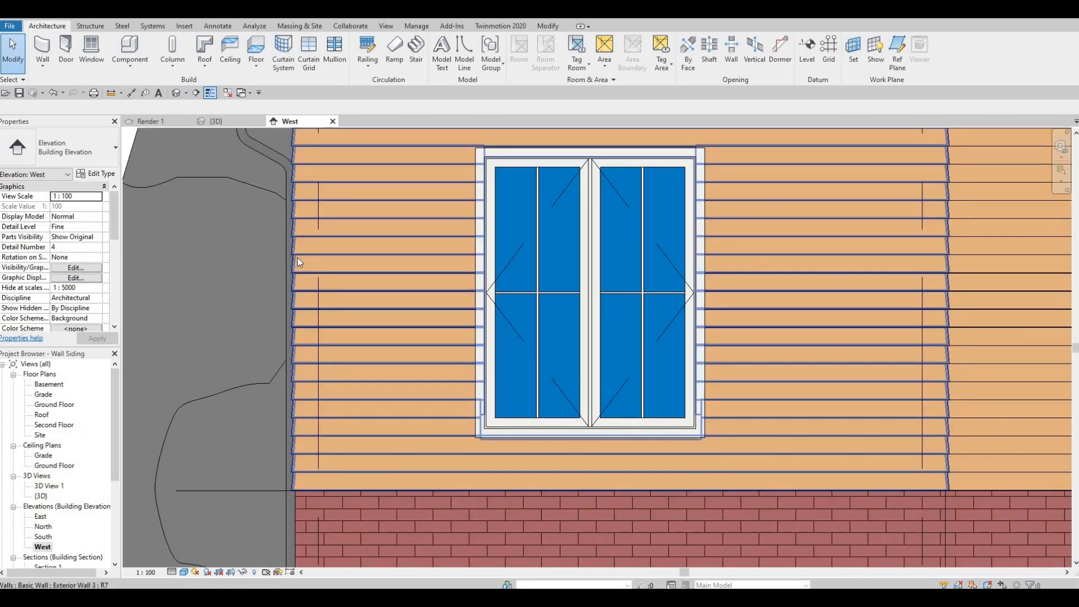
{"action": "middle_click_drag", "start_coordinate": [310, 285], "coordinate": [312, 370]}
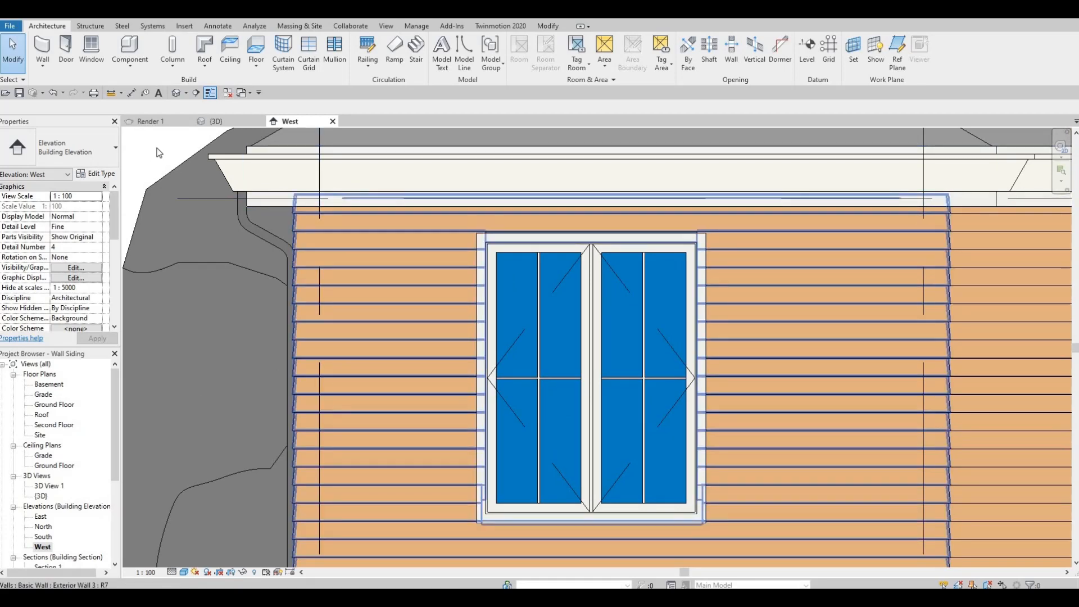
{"action": "left_click", "coordinate": [176, 93]}
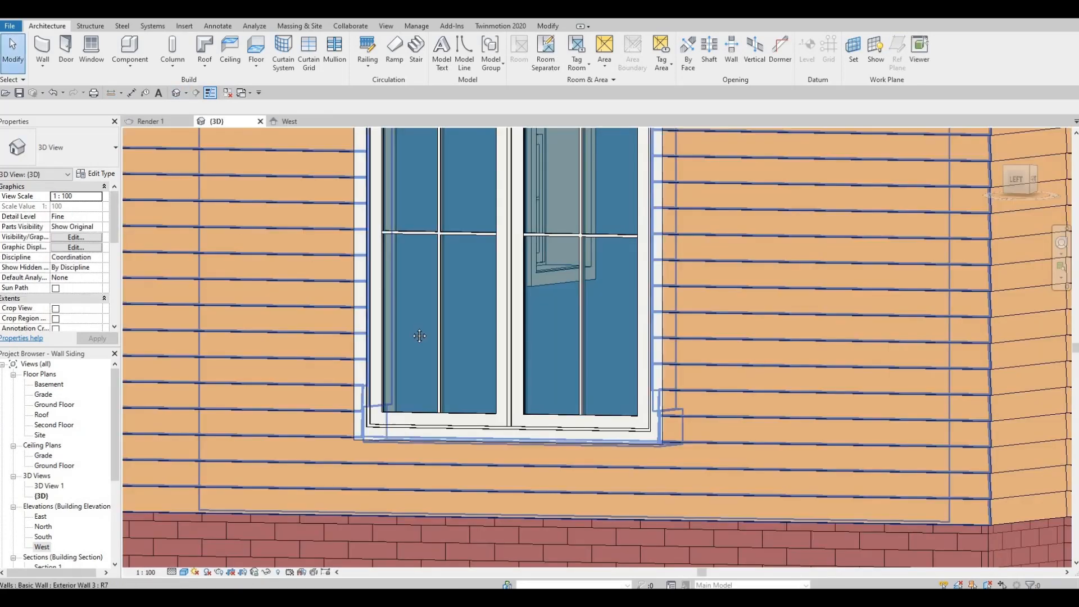
Create an in-place model in the Generic Models category, accepting the default name Generic Models 5.
{"action": "scroll", "coordinate": [472, 325], "scroll_direction": "down", "scroll_amount": 3}
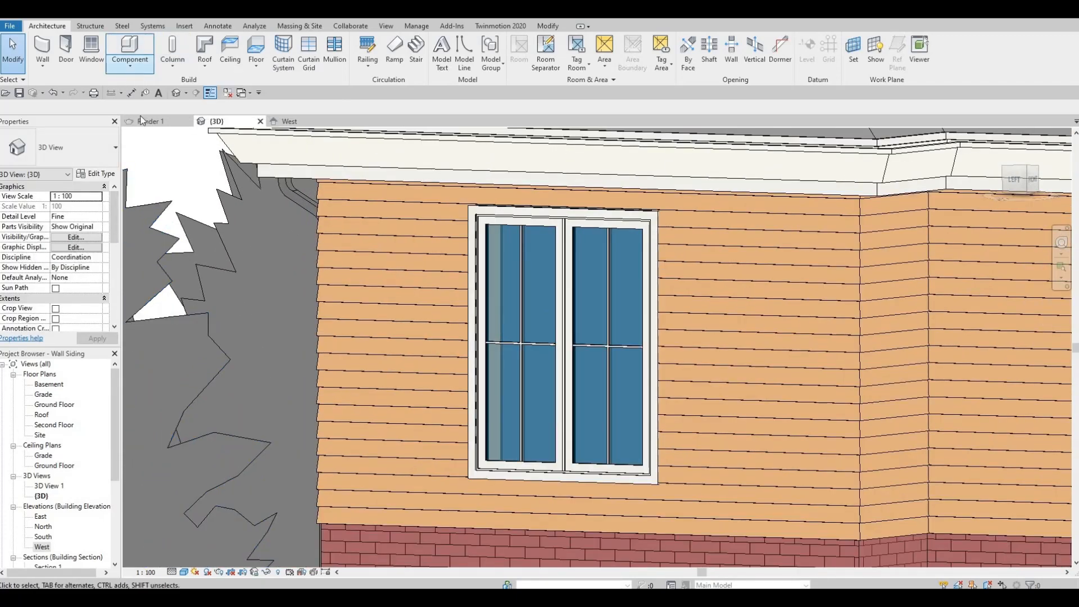
{"action": "left_click", "coordinate": [131, 66]}
{"action": "left_click", "coordinate": [144, 112]}
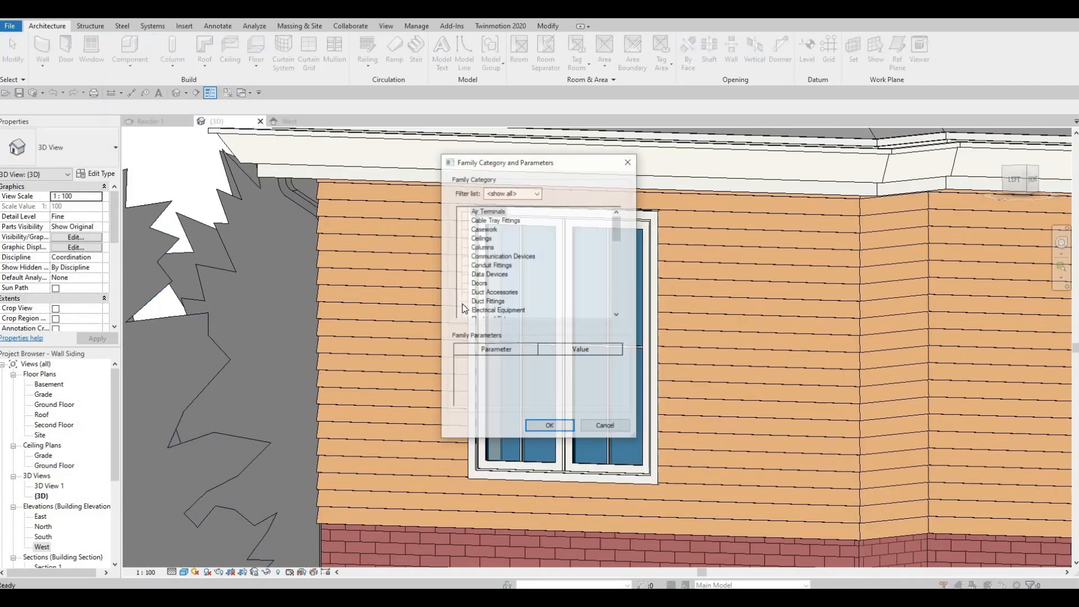
{"action": "scroll", "coordinate": [475, 305], "scroll_direction": "down", "scroll_amount": 6}
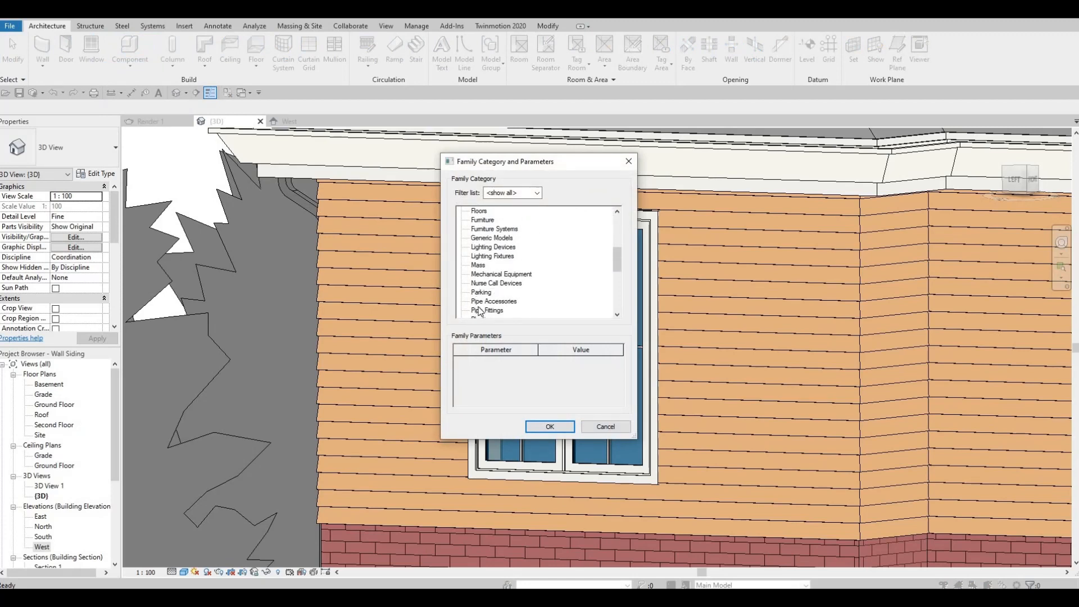
{"action": "scroll", "coordinate": [485, 301], "scroll_direction": "down", "scroll_amount": 4}
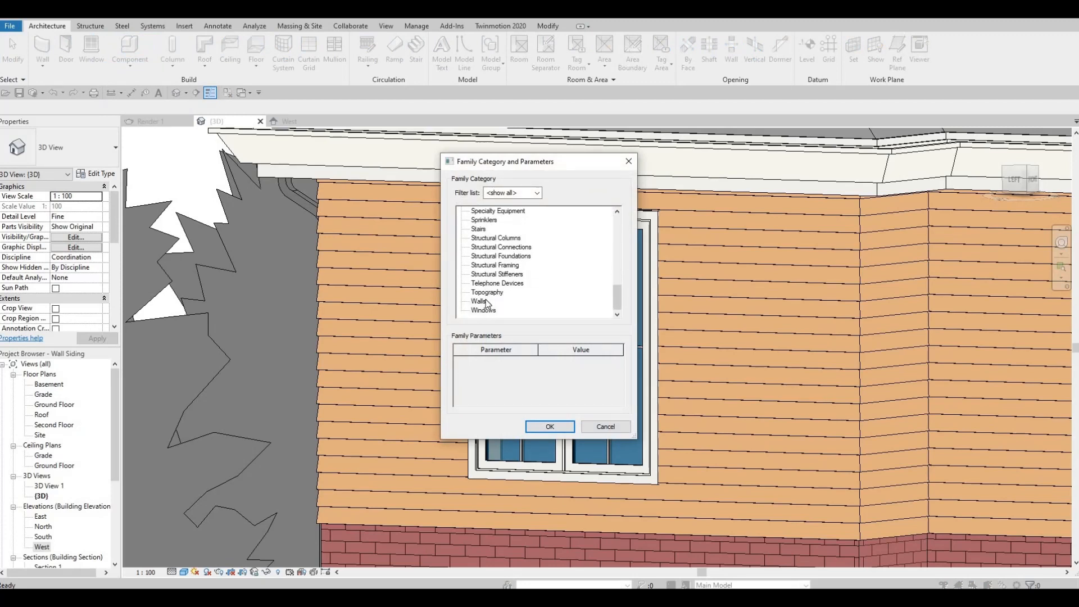
{"action": "scroll", "coordinate": [491, 295], "scroll_direction": "up", "scroll_amount": 3}
{"action": "scroll", "coordinate": [492, 292], "scroll_direction": "up", "scroll_amount": 3}
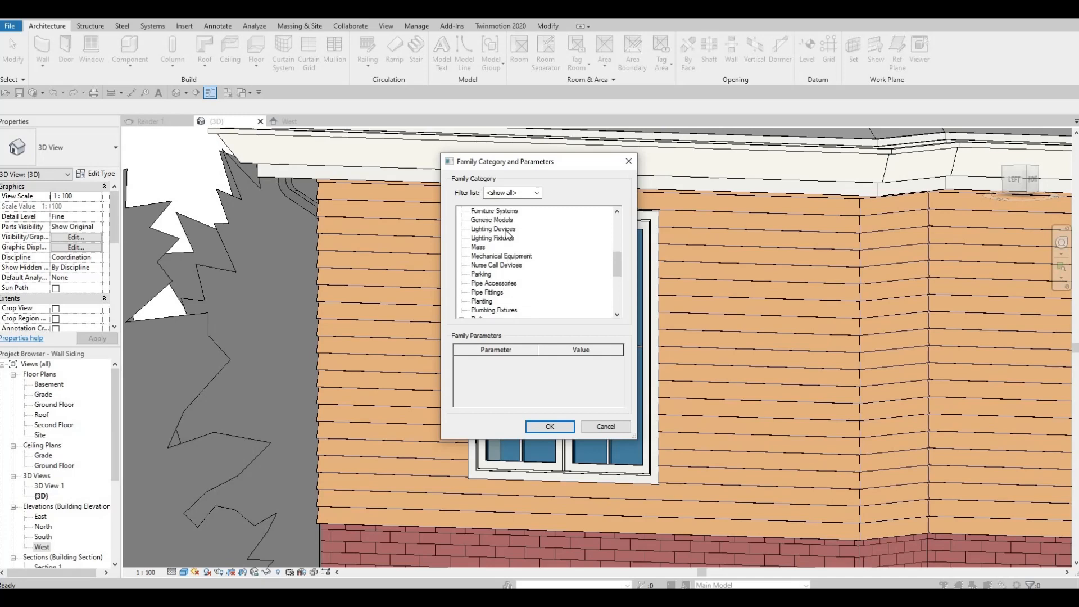
{"action": "left_click", "coordinate": [547, 426]}
{"action": "left_click", "coordinate": [529, 326]}
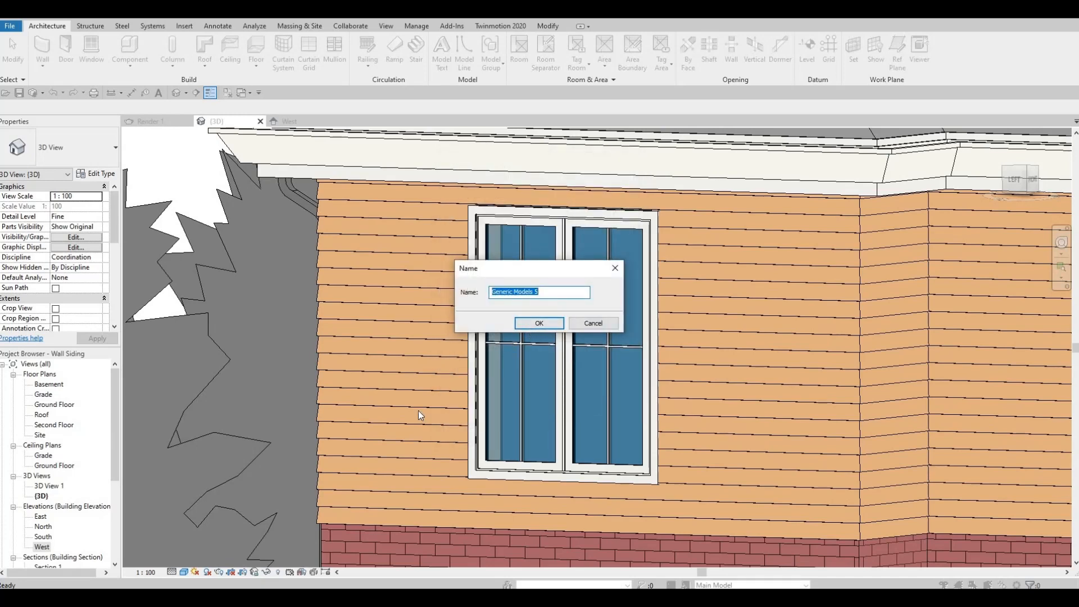
Start a sweep with a picked path for the house corner beside the downspout.
{"action": "middle_click_drag", "start_coordinate": [391, 429], "coordinate": [458, 367]}
{"action": "middle_click_drag", "start_coordinate": [583, 419], "coordinate": [221, 318], "text": "shift"}
{"action": "scroll", "coordinate": [221, 318], "scroll_direction": "down", "scroll_amount": 1}
{"action": "middle_click_drag", "start_coordinate": [955, 359], "coordinate": [322, 277]}
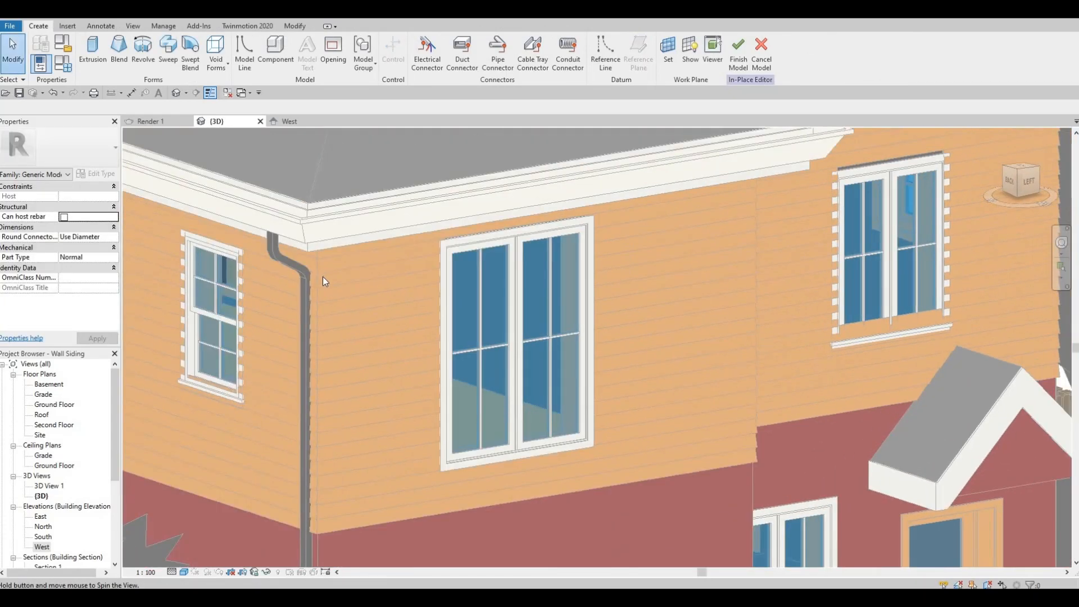
{"action": "scroll", "coordinate": [323, 276], "scroll_direction": "up", "scroll_amount": 2}
{"action": "middle_click_drag", "start_coordinate": [313, 138], "coordinate": [281, 105]}
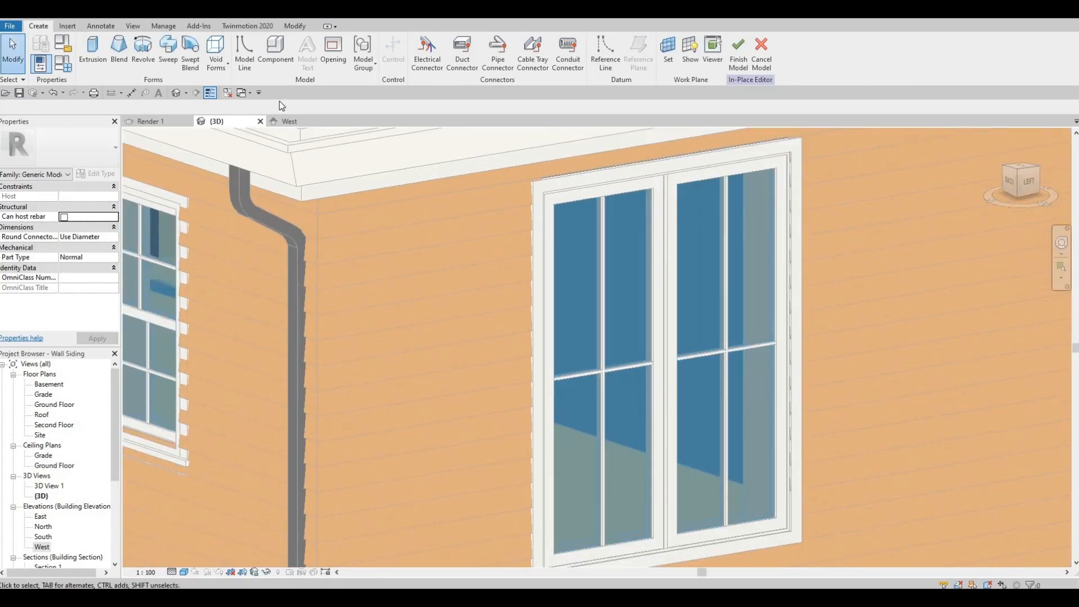
{"action": "left_click", "coordinate": [170, 63]}
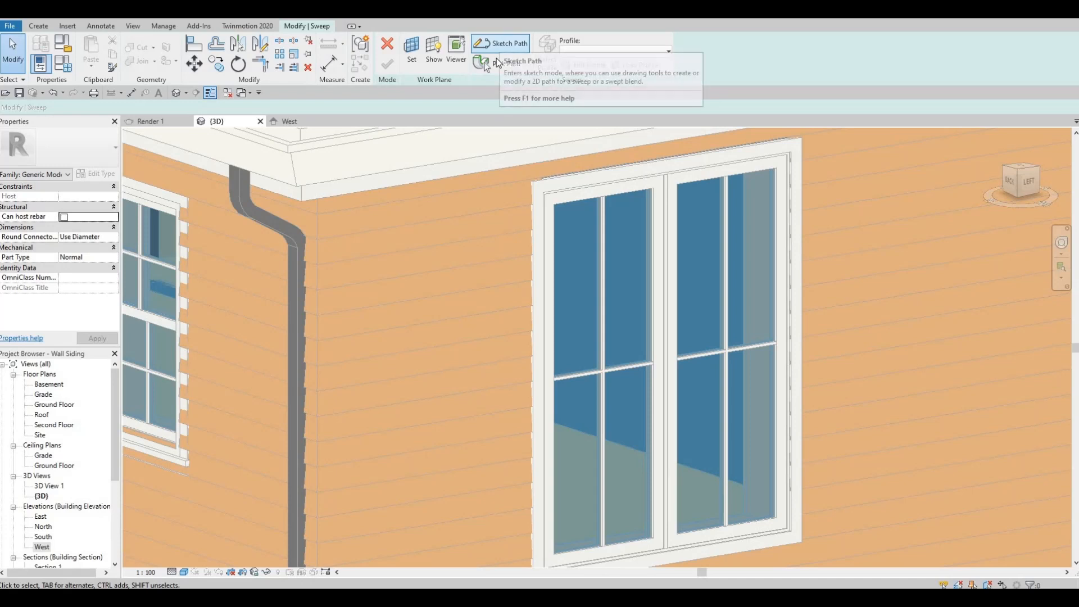
{"action": "left_click", "coordinate": [497, 63]}
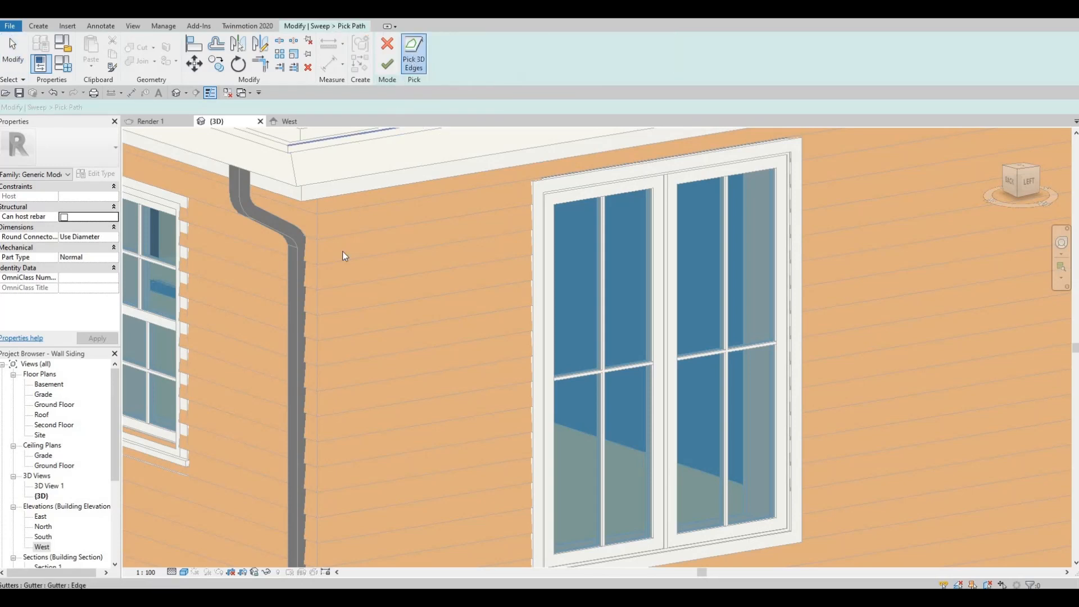
Pick the vertical corner edge of the brick wall below the siding, beside the downspout, as the sweep path.
{"action": "middle_click_drag", "start_coordinate": [345, 214], "coordinate": [239, 315], "text": "shift"}
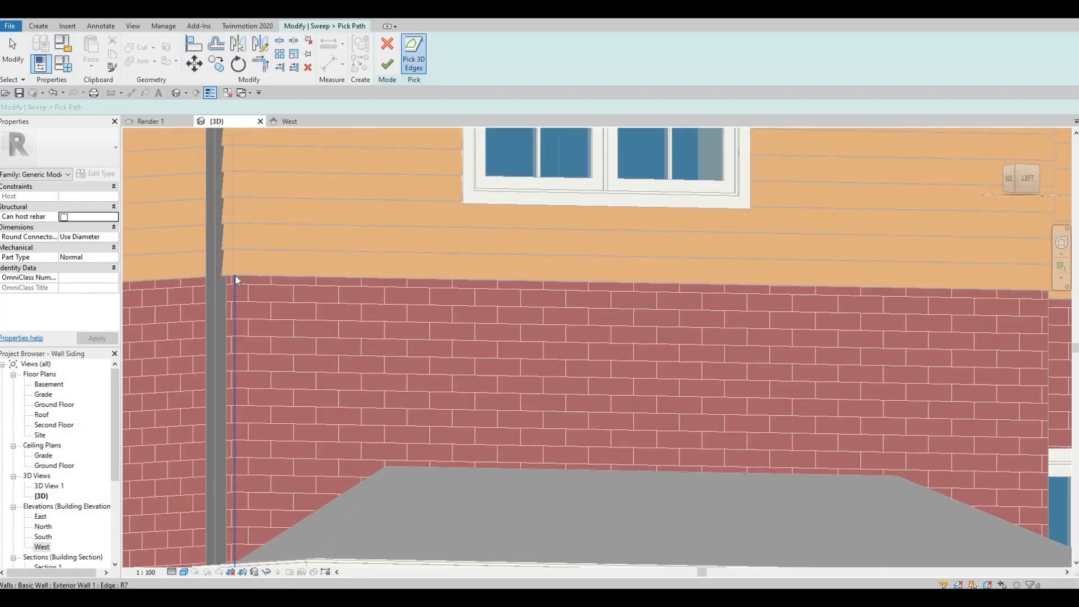
{"action": "middle_click_drag", "start_coordinate": [259, 332], "coordinate": [271, 423]}
{"action": "scroll", "coordinate": [272, 299], "scroll_direction": "down", "scroll_amount": 2}
{"action": "middle_click_drag", "start_coordinate": [272, 300], "coordinate": [270, 338]}
{"action": "scroll", "coordinate": [262, 356], "scroll_direction": "down", "scroll_amount": 3}
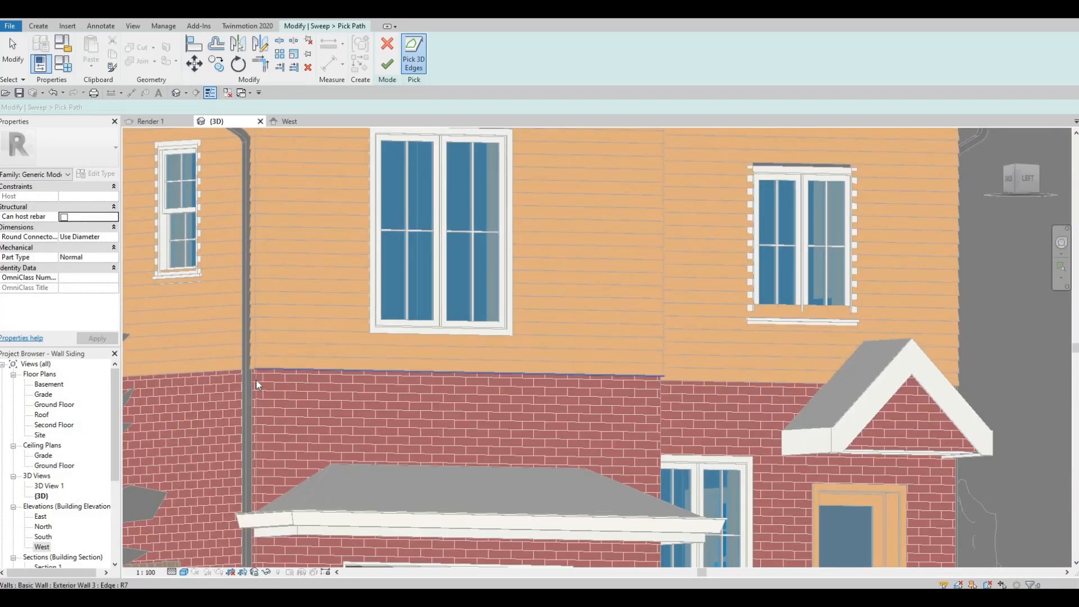
{"action": "scroll", "coordinate": [255, 379], "scroll_direction": "up", "scroll_amount": 2}
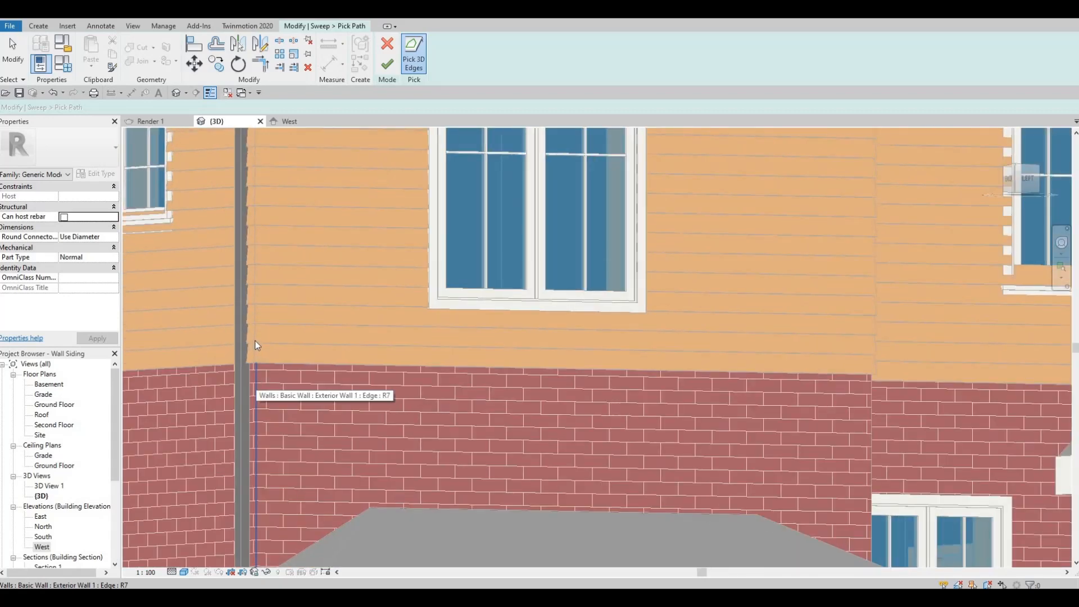
{"action": "middle_click_drag", "start_coordinate": [250, 264], "coordinate": [248, 294], "text": "shift"}
{"action": "scroll", "coordinate": [211, 147], "scroll_direction": "up", "scroll_amount": 2}
{"action": "middle_click_drag", "start_coordinate": [275, 225], "coordinate": [239, 79], "text": "shift"}
{"action": "scroll", "coordinate": [208, 412], "scroll_direction": "up", "scroll_amount": 1}
{"action": "middle_click_drag", "start_coordinate": [223, 370], "coordinate": [228, 168]}
{"action": "scroll", "coordinate": [260, 311], "scroll_direction": "up", "scroll_amount": 1}
{"action": "middle_click_drag", "start_coordinate": [260, 311], "coordinate": [269, 227]}
{"action": "scroll", "coordinate": [257, 374], "scroll_direction": "up", "scroll_amount": 1}
{"action": "middle_click_drag", "start_coordinate": [256, 374], "coordinate": [259, 302]}
{"action": "scroll", "coordinate": [271, 379], "scroll_direction": "up", "scroll_amount": 1}
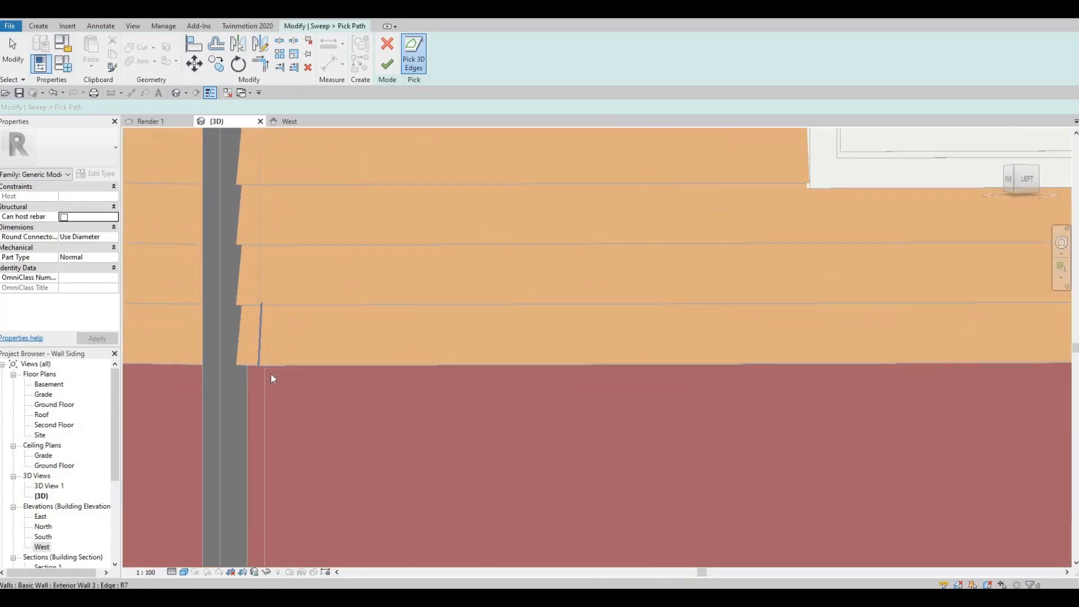
{"action": "scroll", "coordinate": [271, 373], "scroll_direction": "up", "scroll_amount": 2}
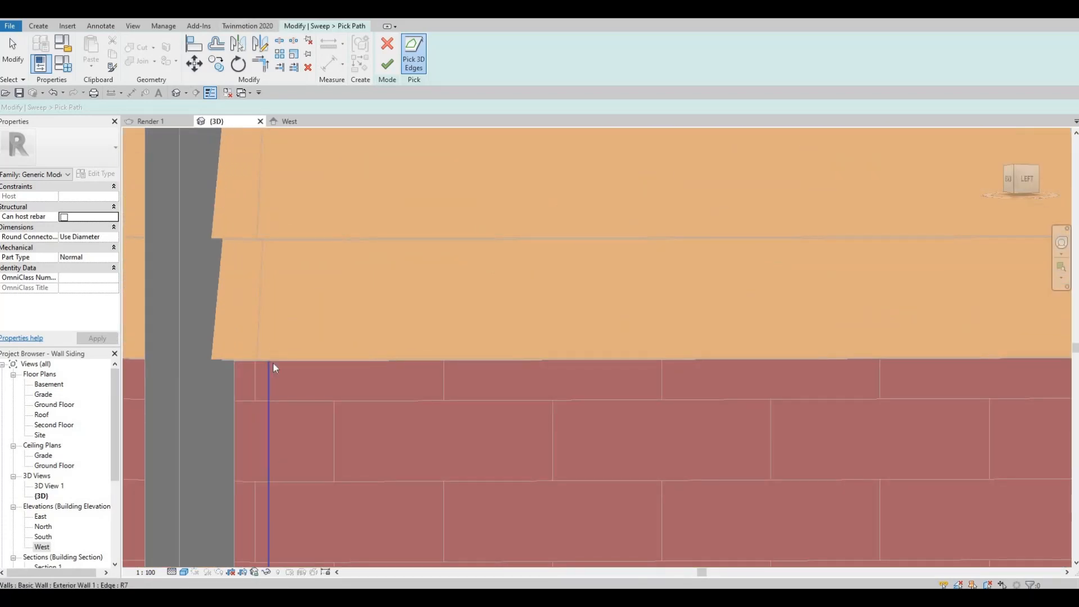
{"action": "scroll", "coordinate": [273, 364], "scroll_direction": "down", "scroll_amount": 2}
{"action": "middle_click_drag", "start_coordinate": [301, 324], "coordinate": [299, 179]}
{"action": "scroll", "coordinate": [298, 273], "scroll_direction": "down", "scroll_amount": 2}
{"action": "scroll", "coordinate": [298, 180], "scroll_direction": "down", "scroll_amount": 2}
{"action": "middle_click_drag", "start_coordinate": [283, 348], "coordinate": [282, 353], "text": "shift"}
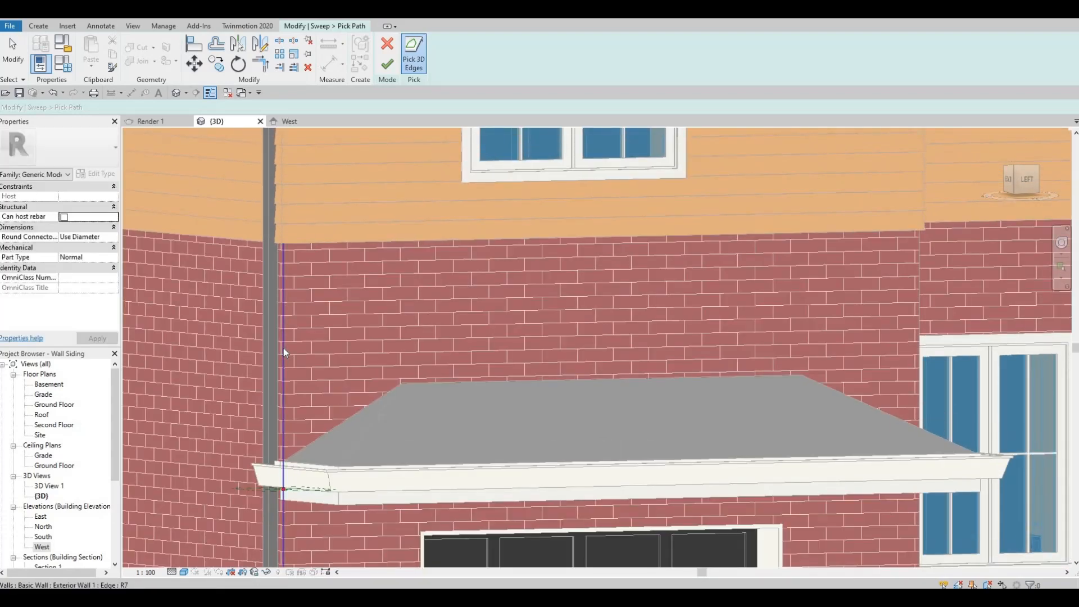
{"action": "left_click", "coordinate": [285, 351]}
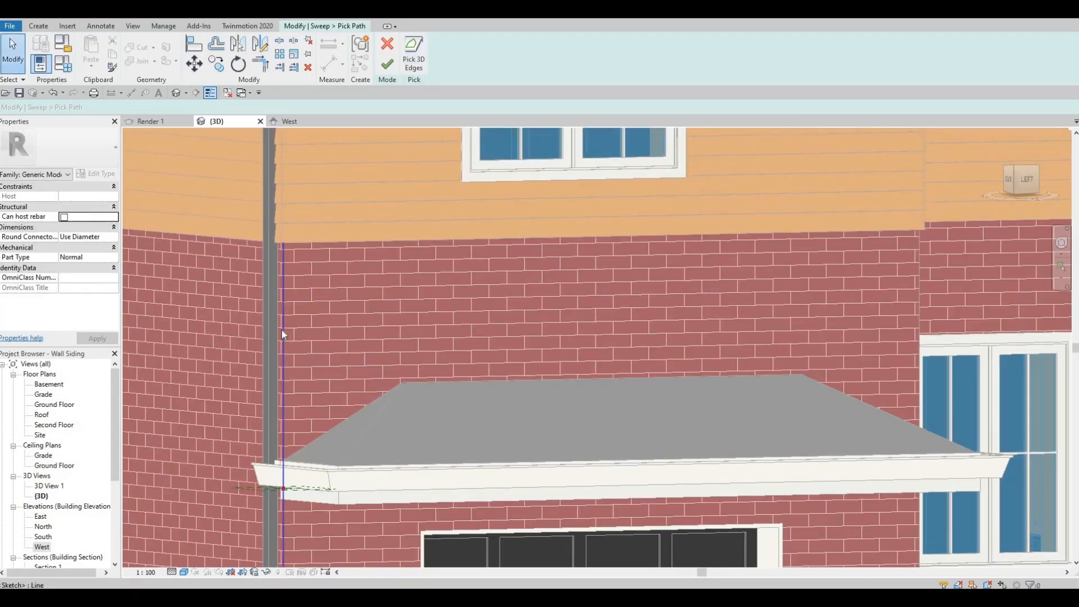
Stretch the top end of the corner path line up to the top edge of the siding wall under the eave.
{"action": "left_click", "coordinate": [282, 335]}
{"action": "middle_click_drag", "start_coordinate": [286, 239], "coordinate": [291, 411]}
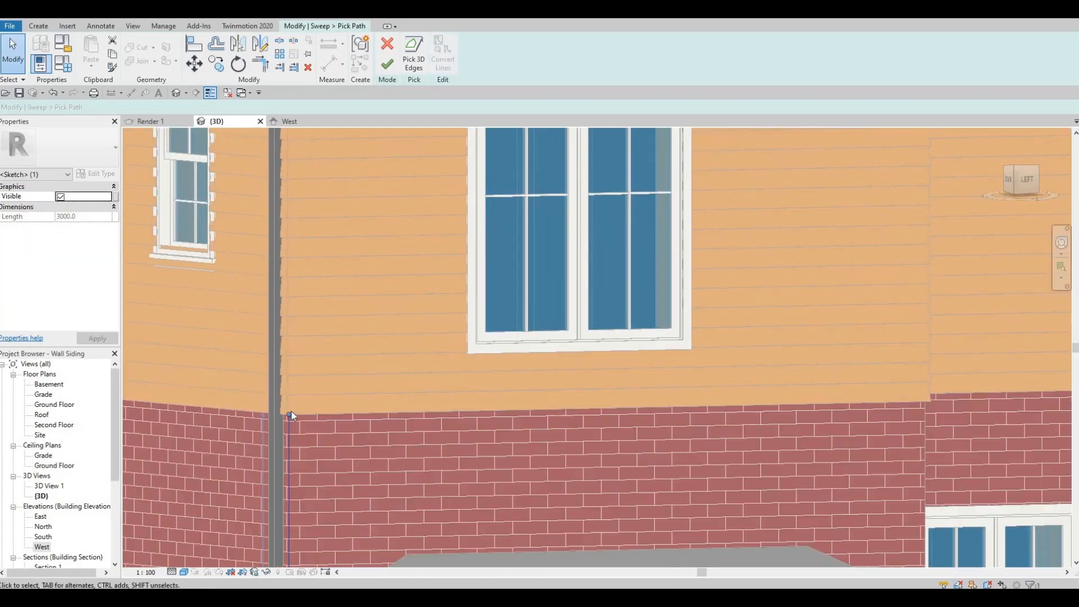
{"action": "left_click", "coordinate": [294, 260]}
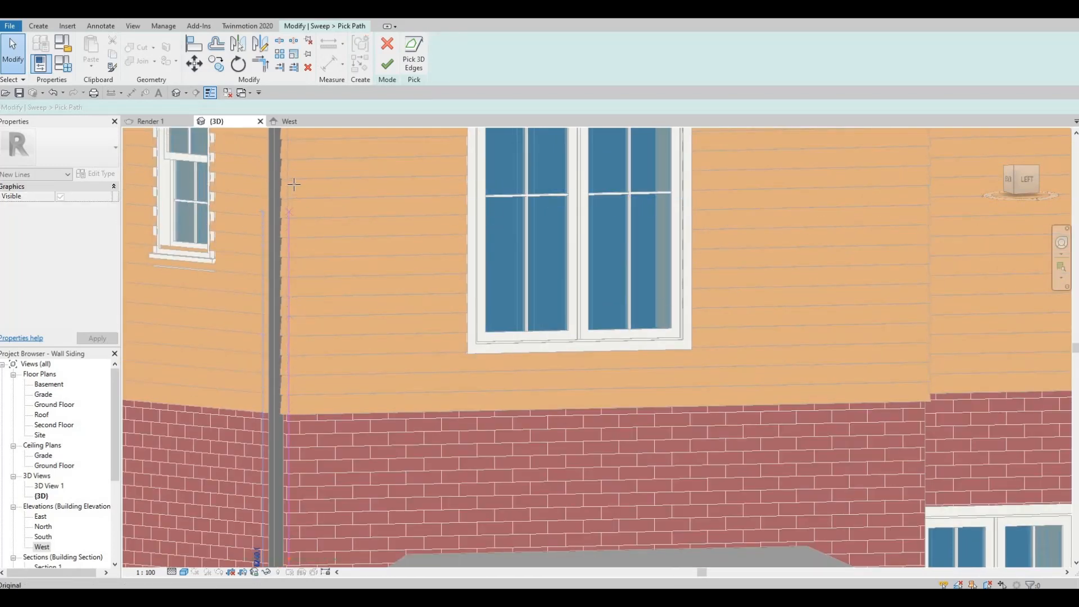
{"action": "left_click", "coordinate": [292, 378]}
{"action": "middle_click_drag", "start_coordinate": [293, 209], "coordinate": [276, 374]}
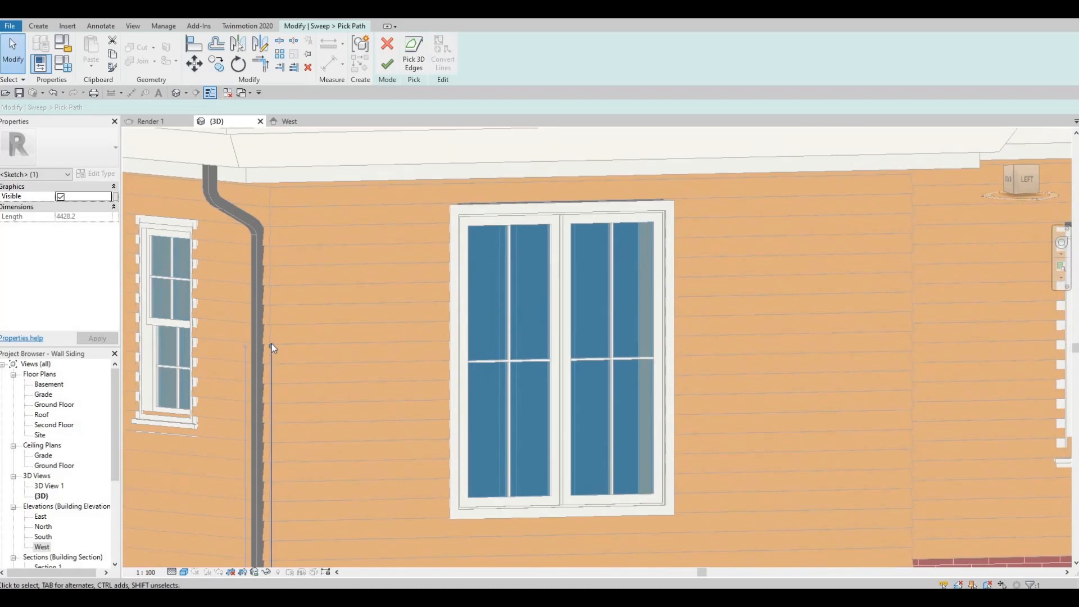
{"action": "left_click_drag", "start_coordinate": [271, 345], "coordinate": [278, 184]}
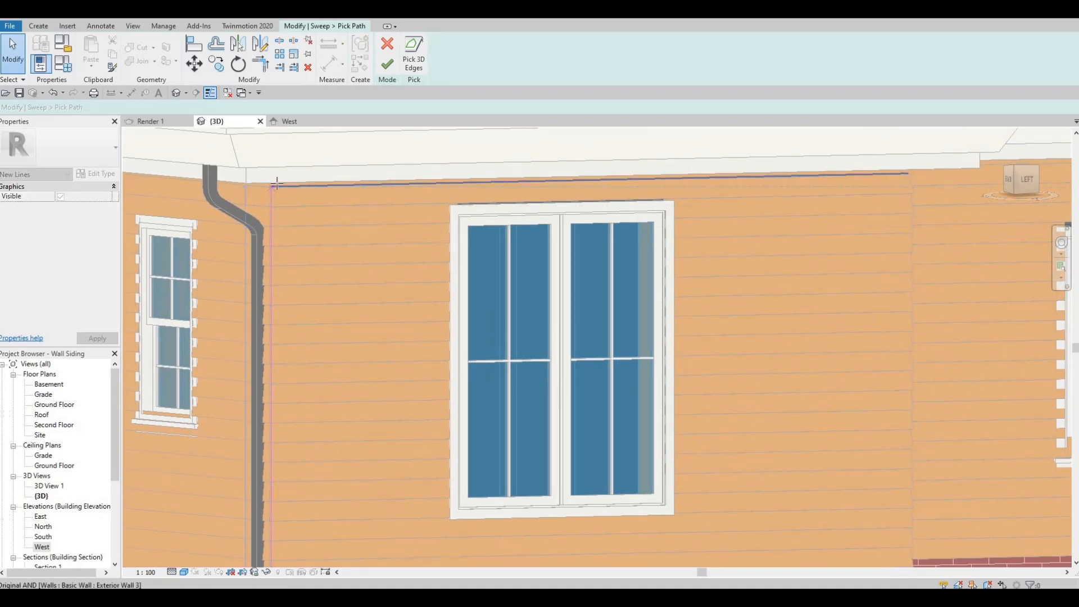
Raise the bottom end of the corner path line to the siding's bottom edge, giving a path 2443.5 mm long.
{"action": "mouse_move", "coordinate": [288, 267]}
{"action": "middle_mouse_down"}
{"action": "mouse_move", "coordinate": [319, 225]}
{"action": "mouse_move", "coordinate": [330, 141]}
{"action": "mouse_move", "coordinate": [310, 387]}
{"action": "mouse_move", "coordinate": [306, 248]}
{"action": "middle_mouse_up"}
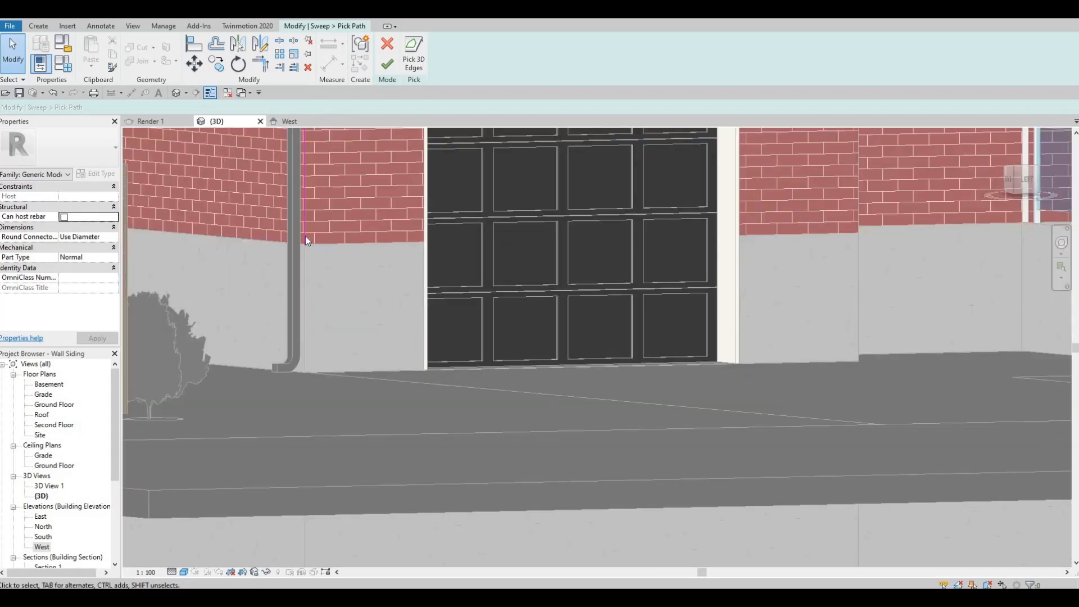
{"action": "left_click", "coordinate": [305, 236]}
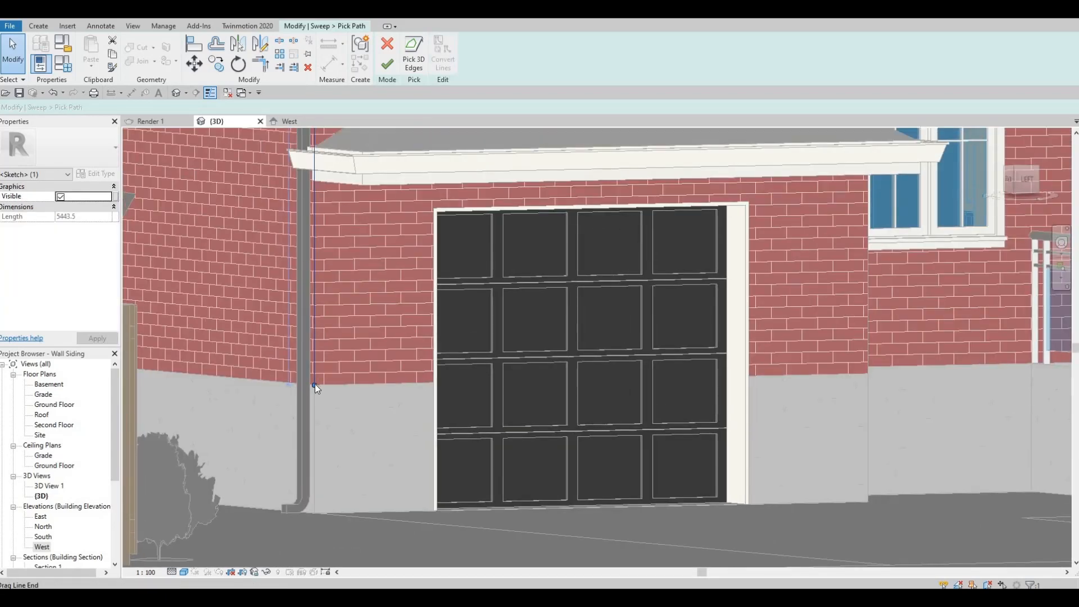
{"action": "left_click_drag", "start_coordinate": [311, 218], "coordinate": [314, 211]}
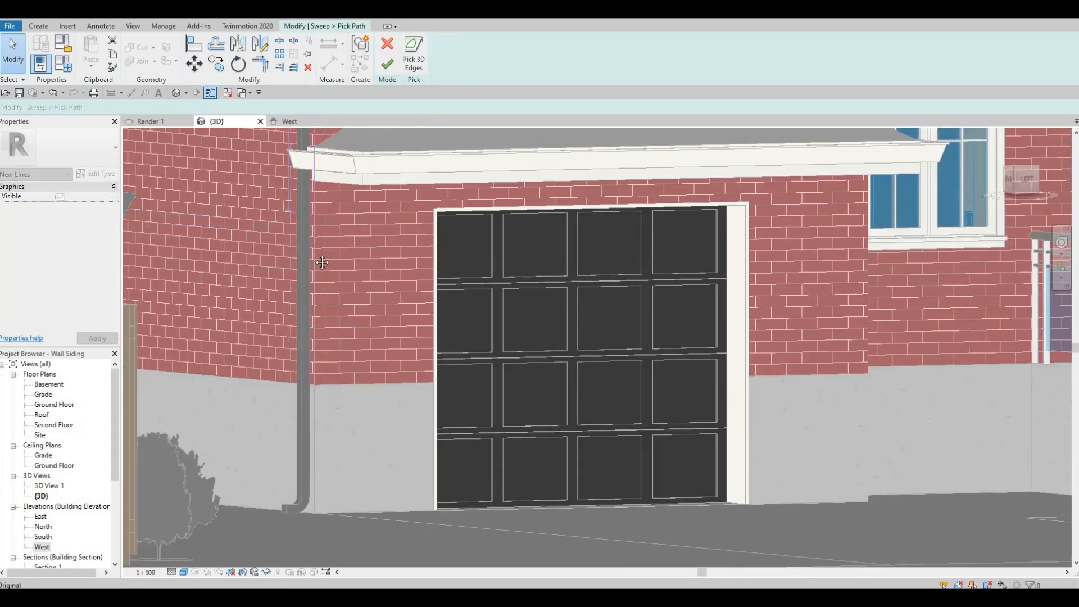
{"action": "middle_click_drag", "start_coordinate": [314, 226], "coordinate": [301, 404]}
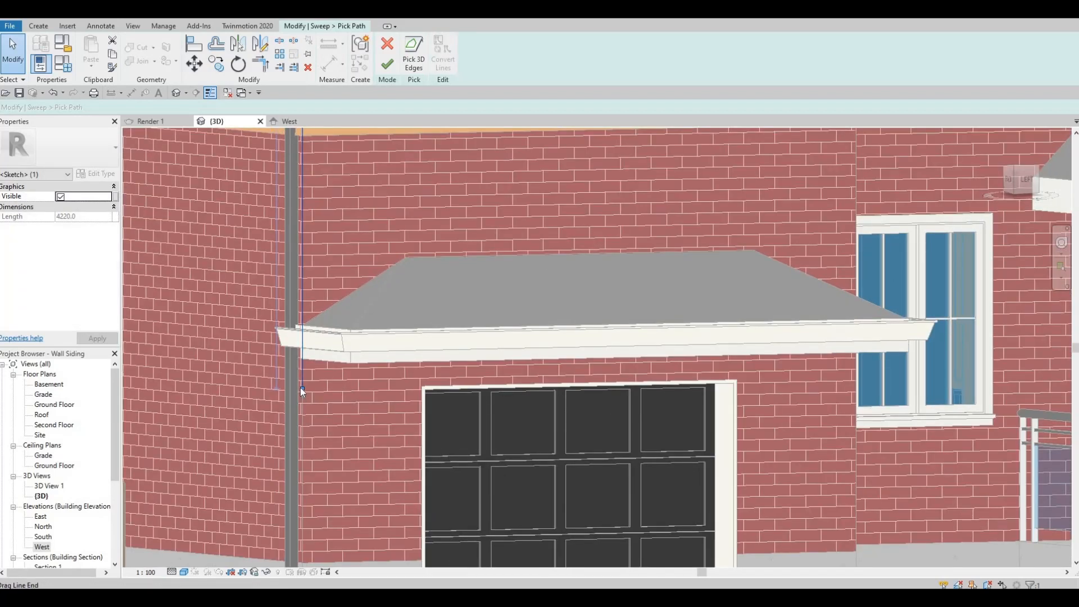
{"action": "mouse_move", "coordinate": [305, 283]}
{"action": "left_mouse_down"}
{"action": "mouse_move", "coordinate": [302, 349]}
{"action": "mouse_move", "coordinate": [302, 241]}
{"action": "mouse_move", "coordinate": [331, 187]}
{"action": "mouse_move", "coordinate": [283, 240]}
{"action": "left_mouse_up"}
{"action": "scroll", "coordinate": [283, 249], "scroll_direction": "up", "scroll_amount": 5}
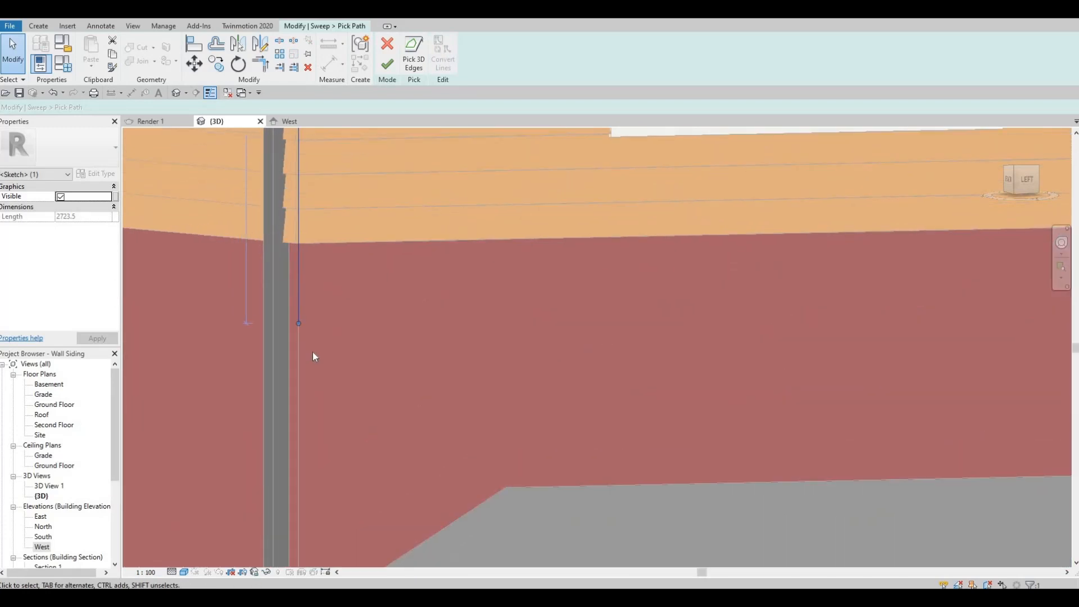
{"action": "key", "text": "Escape"}
{"action": "left_click", "coordinate": [318, 259]}
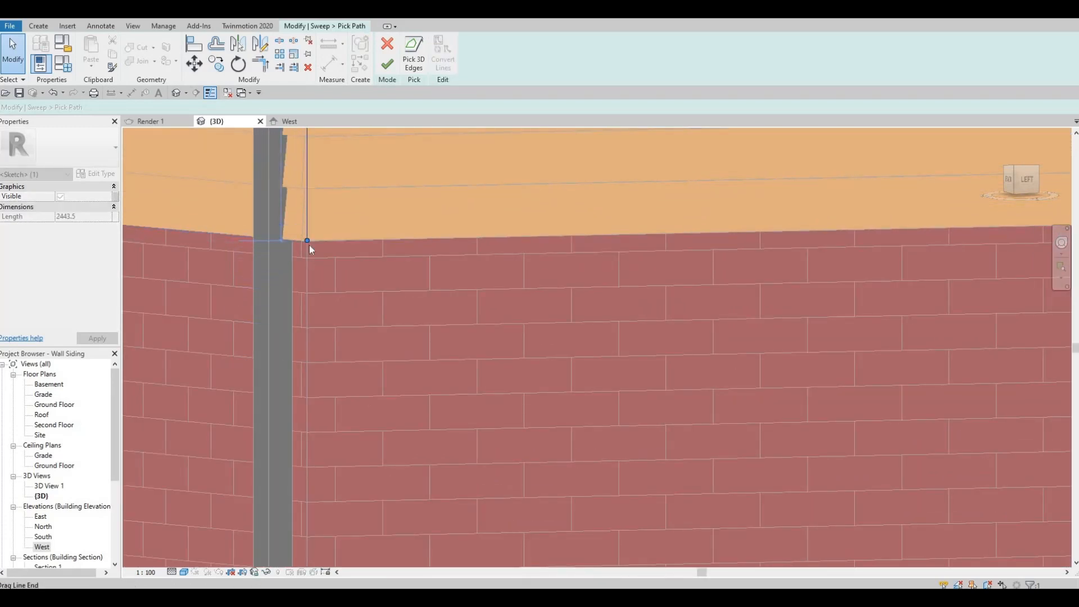
Check the path line along the siding corner and finish the sweep path.
{"action": "scroll", "coordinate": [315, 256], "scroll_direction": "up", "scroll_amount": 2}
{"action": "middle_click_drag", "start_coordinate": [318, 163], "coordinate": [314, 437]}
{"action": "scroll", "coordinate": [312, 434], "scroll_direction": "down", "scroll_amount": 4}
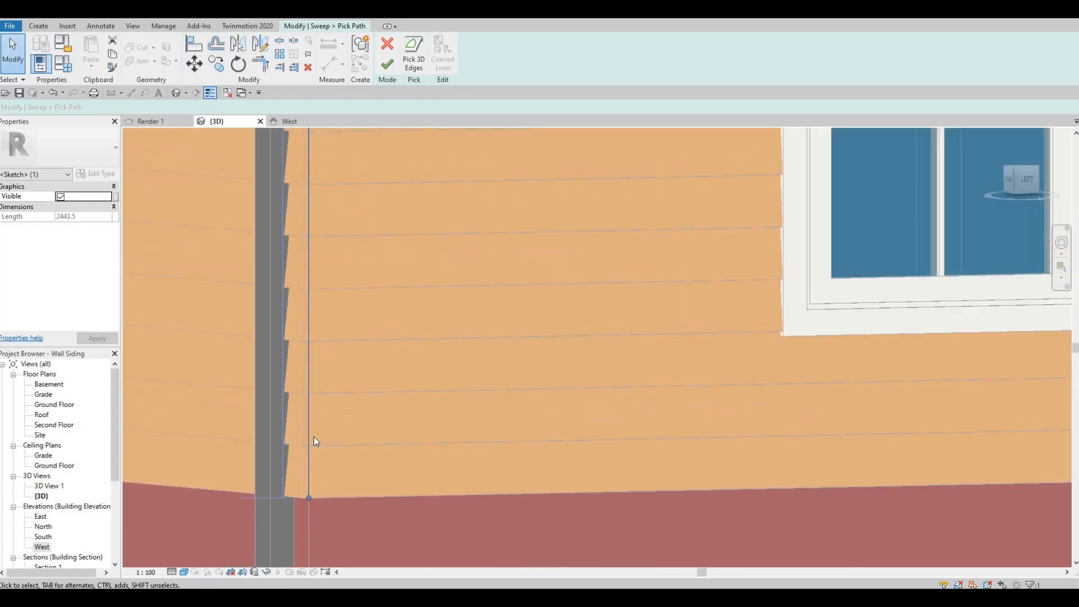
{"action": "middle_click_drag", "start_coordinate": [311, 183], "coordinate": [303, 329]}
{"action": "scroll", "coordinate": [303, 330], "scroll_direction": "up", "scroll_amount": 2}
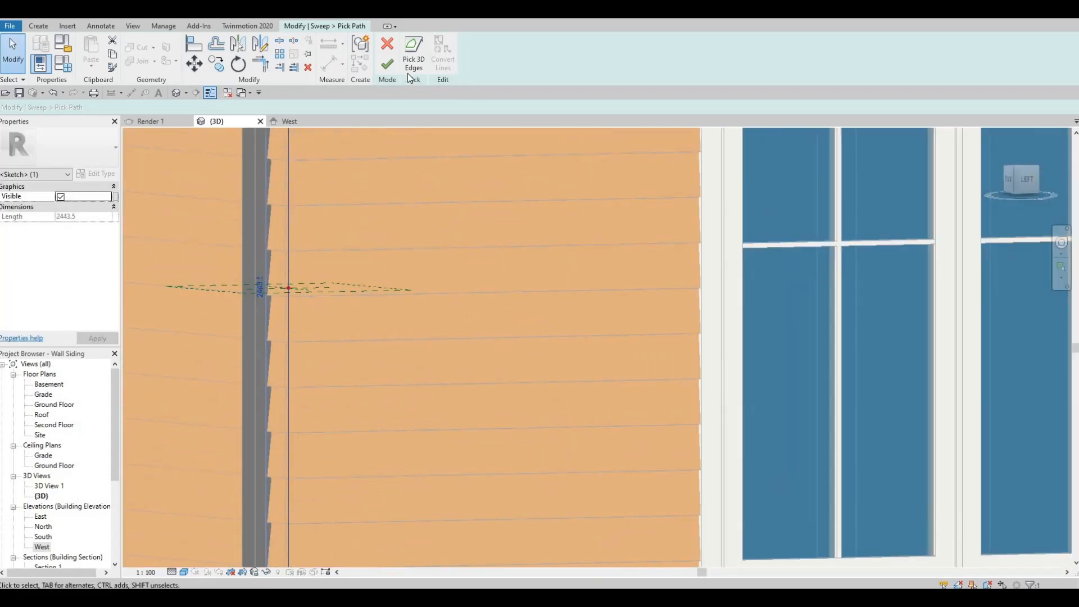
{"action": "left_click", "coordinate": [388, 65]}
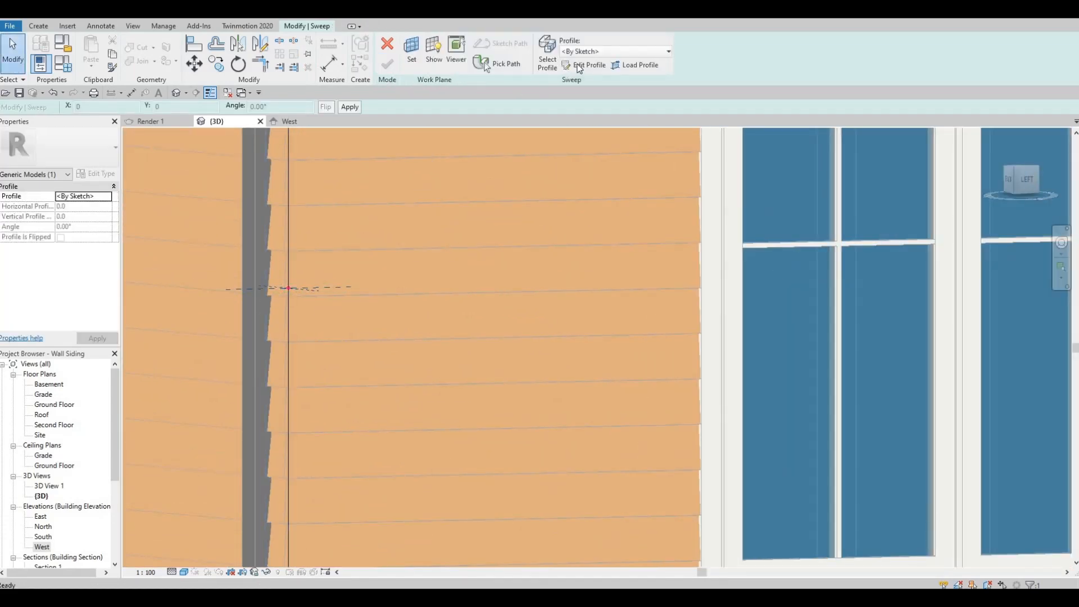
Start the sweep profile sketch and draw a rectangle about 45 mm thick from the path point across the siding corner.
{"action": "left_click", "coordinate": [580, 65]}
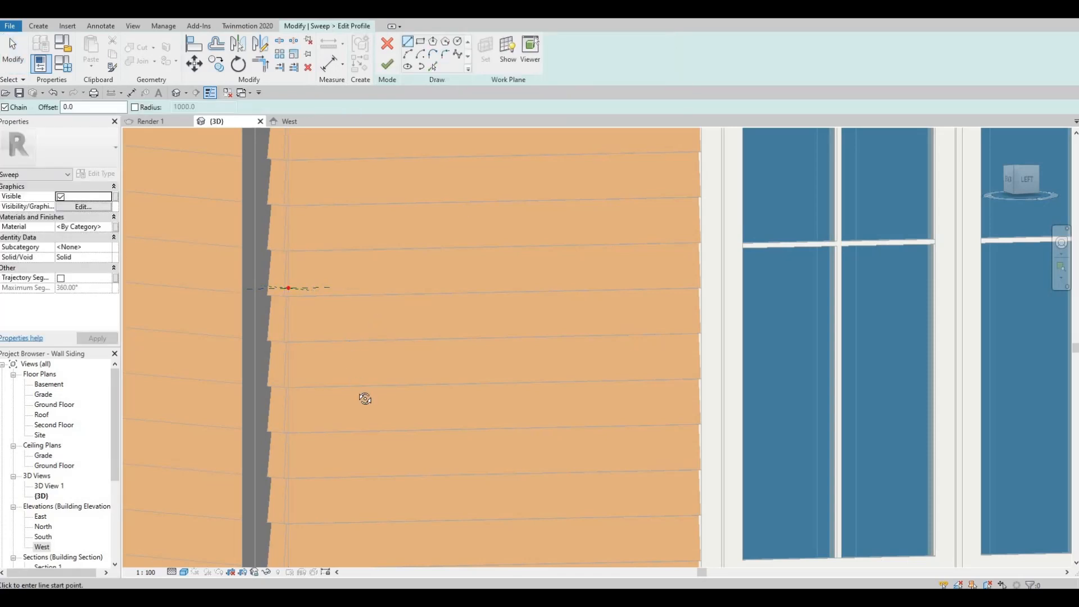
{"action": "middle_click_drag", "start_coordinate": [397, 207], "coordinate": [405, 171], "text": "shift"}
{"action": "scroll", "coordinate": [361, 196], "scroll_direction": "up", "scroll_amount": 2}
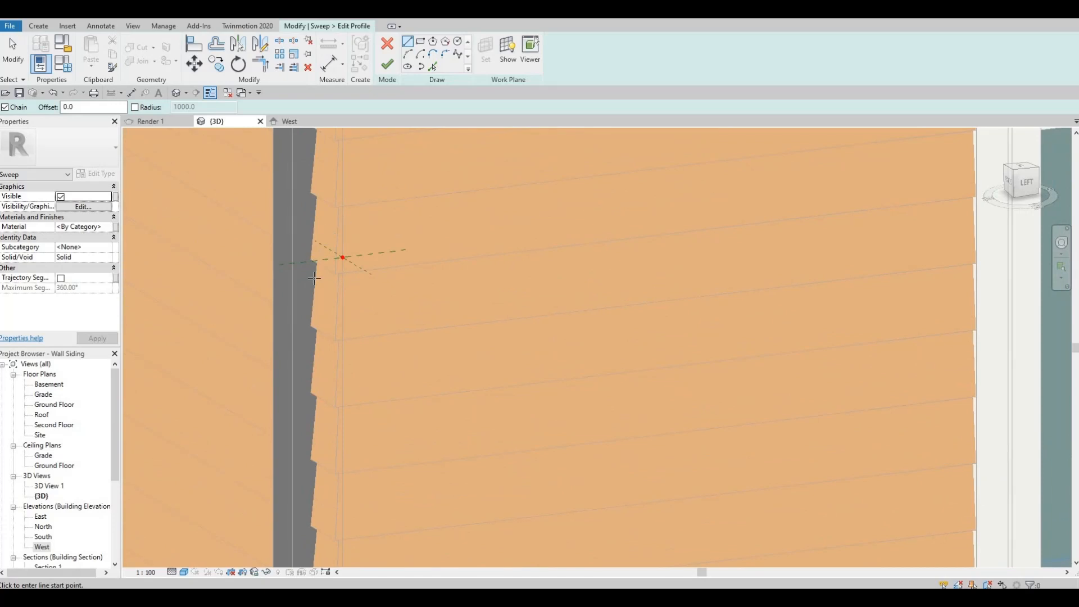
{"action": "scroll", "coordinate": [314, 278], "scroll_direction": "up", "scroll_amount": 3}
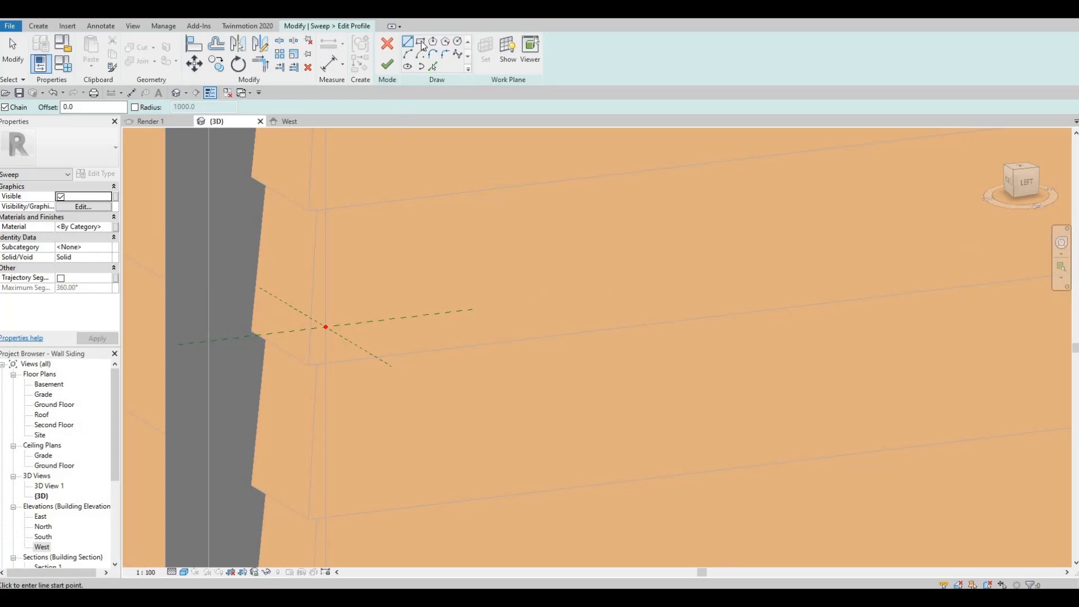
{"action": "left_click", "coordinate": [421, 42]}
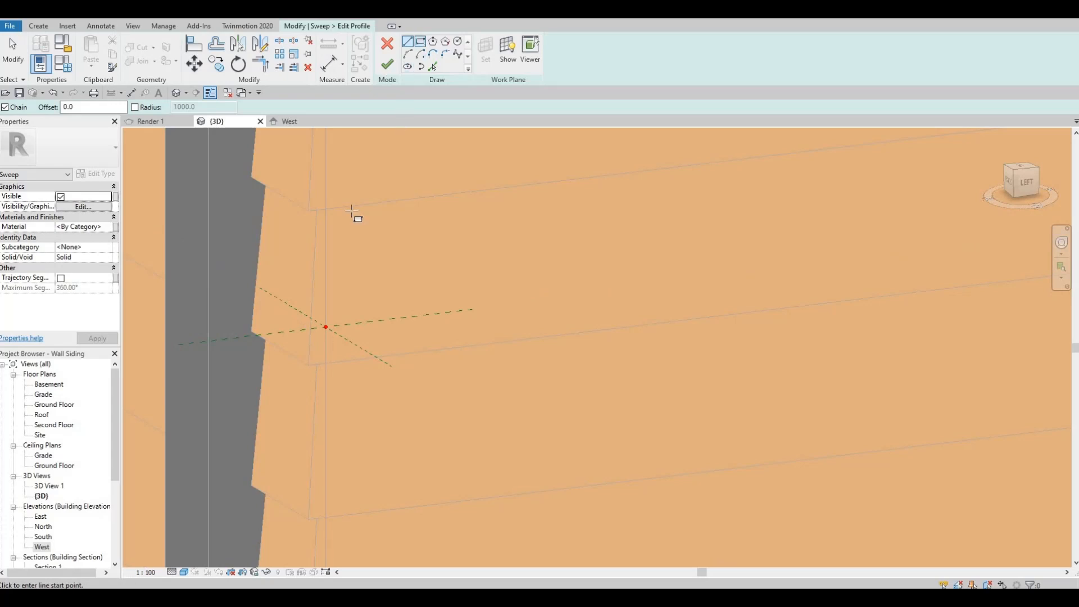
{"action": "left_click", "coordinate": [326, 327]}
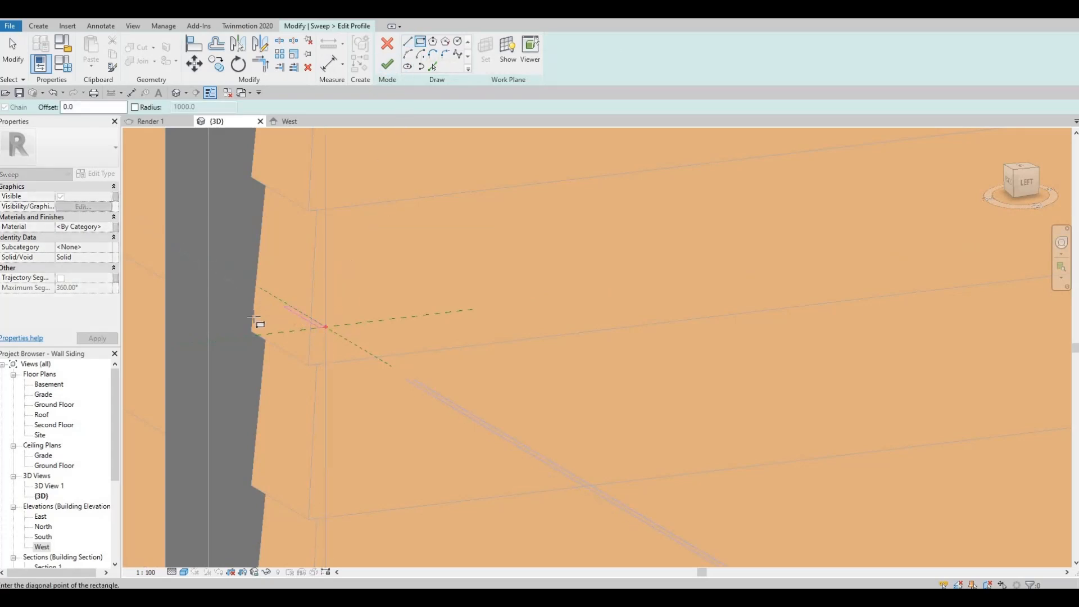
{"action": "left_click", "coordinate": [225, 307]}
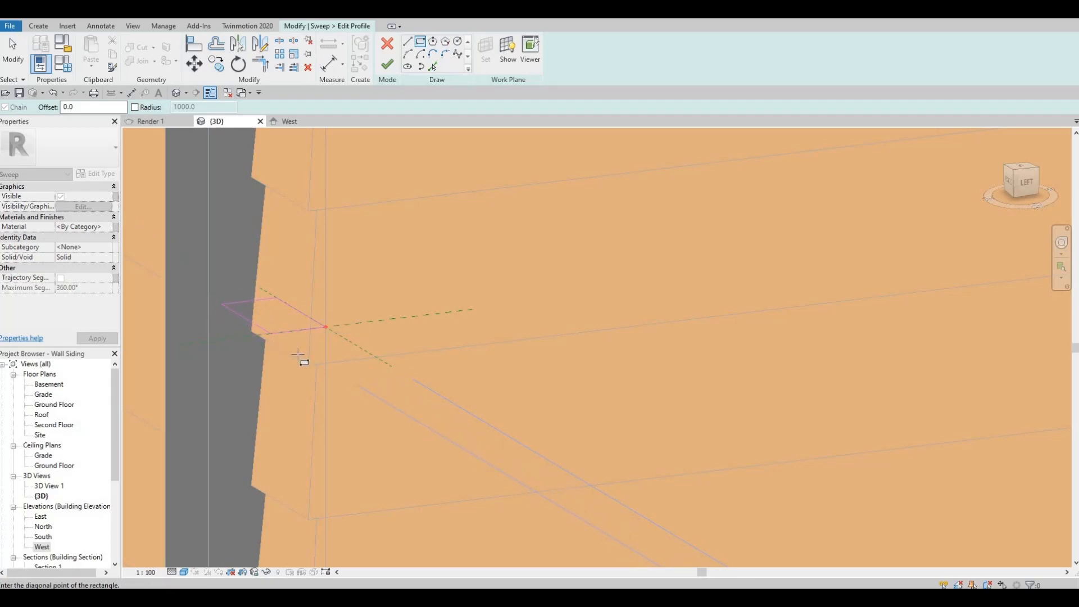
Draw a second profile rectangle from the same point, about 70 mm along the siding wall, and set its thickness to 45 mm.
{"action": "left_click", "coordinate": [325, 326]}
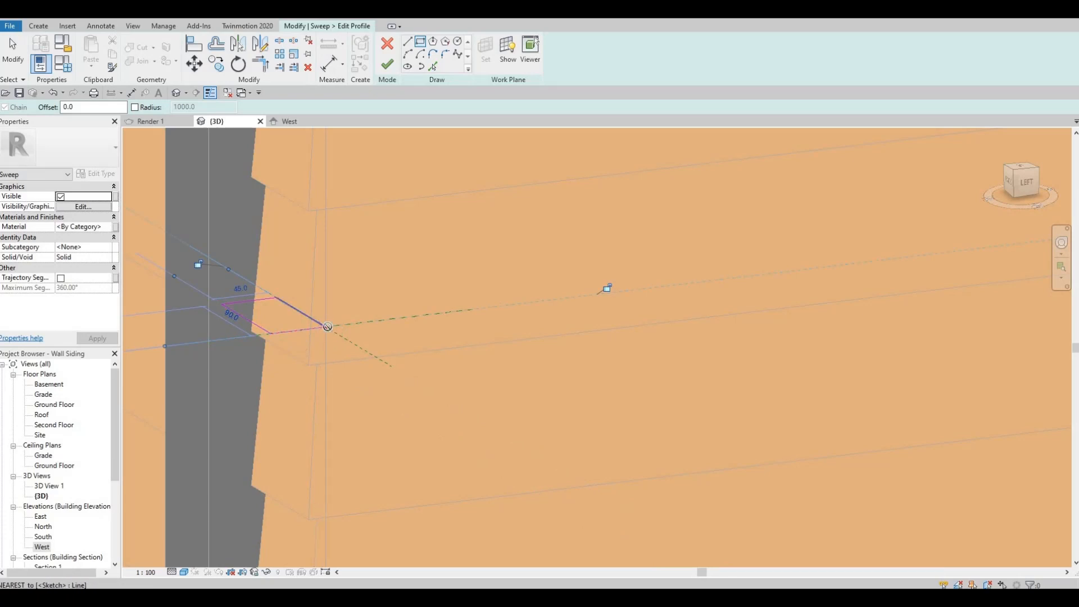
{"action": "left_click", "coordinate": [446, 338]}
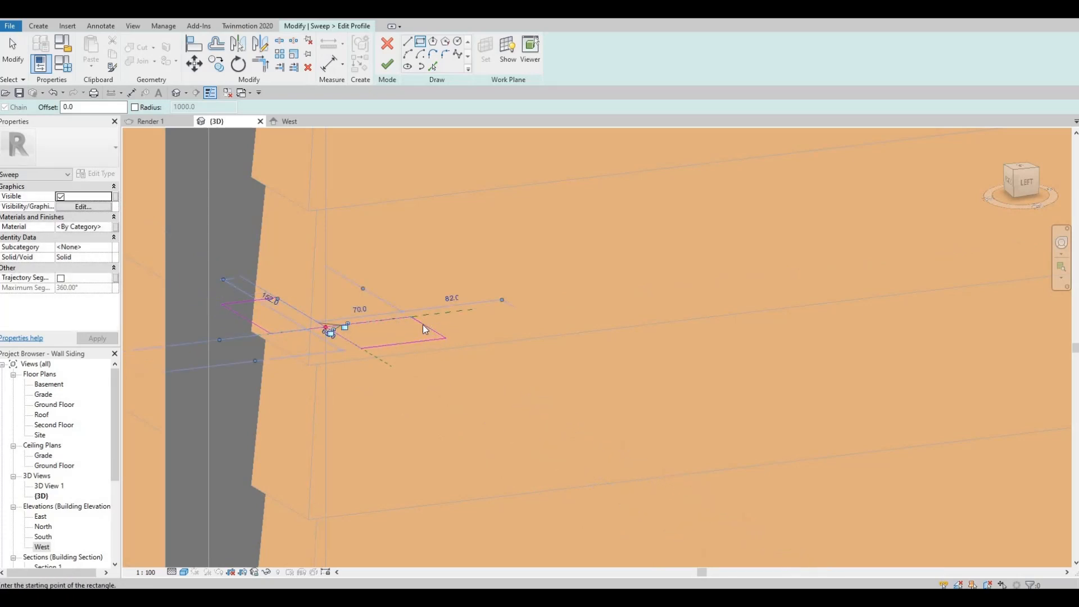
{"action": "scroll", "coordinate": [444, 326], "scroll_direction": "up", "scroll_amount": 1}
{"action": "key", "text": "Escape"}
{"action": "left_click", "coordinate": [416, 343]}
{"action": "left_click", "coordinate": [450, 319]}
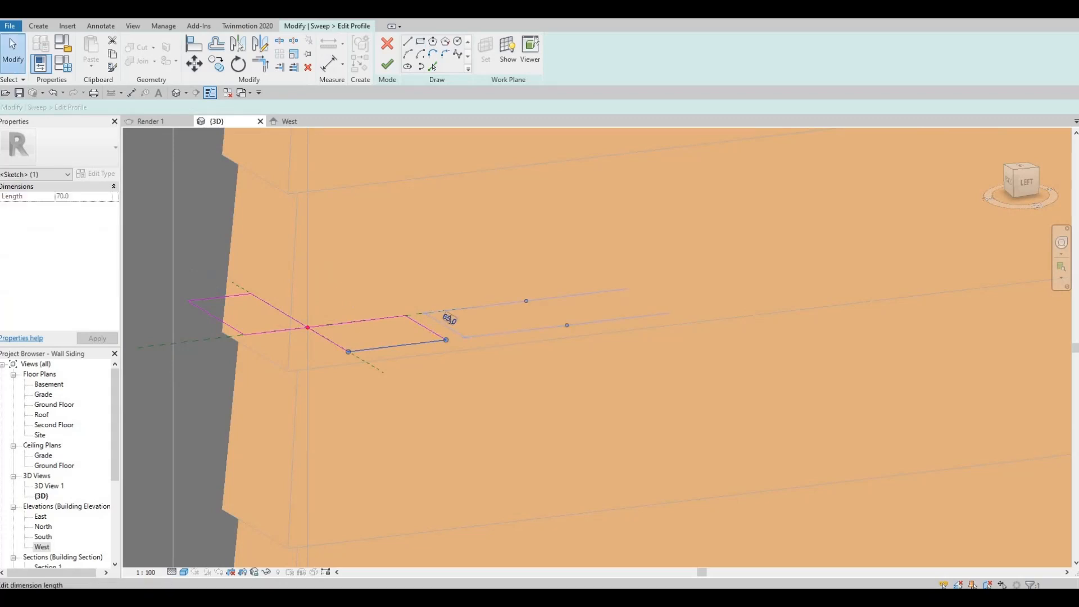
{"action": "type", "text": "45"}
{"action": "key", "text": "Return"}
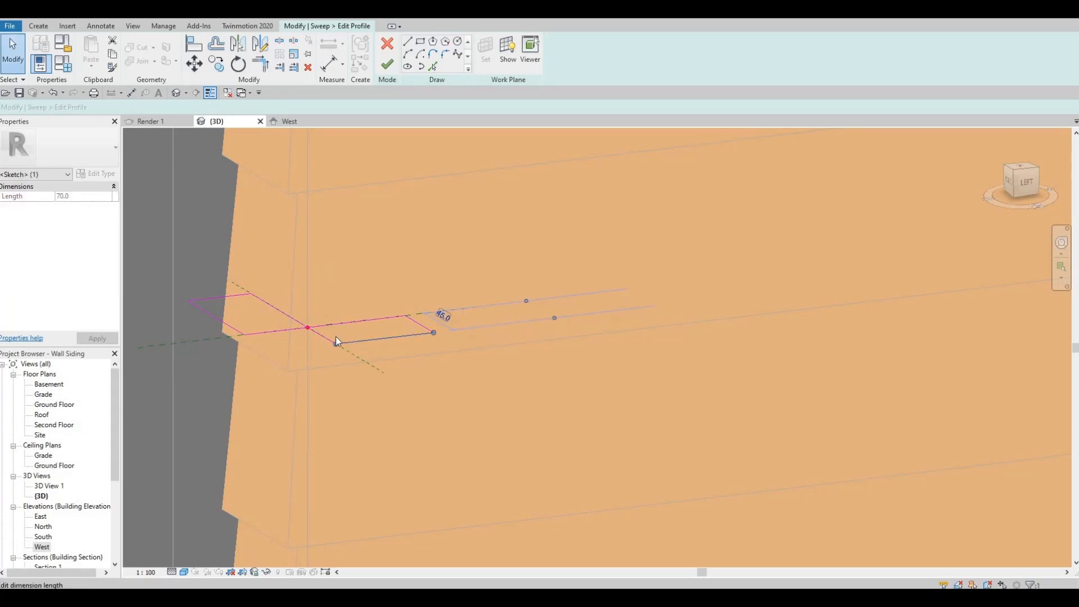
Trim the outer edges of the two profile rectangles so they meet at one outside corner.
{"action": "left_click", "coordinate": [302, 343]}
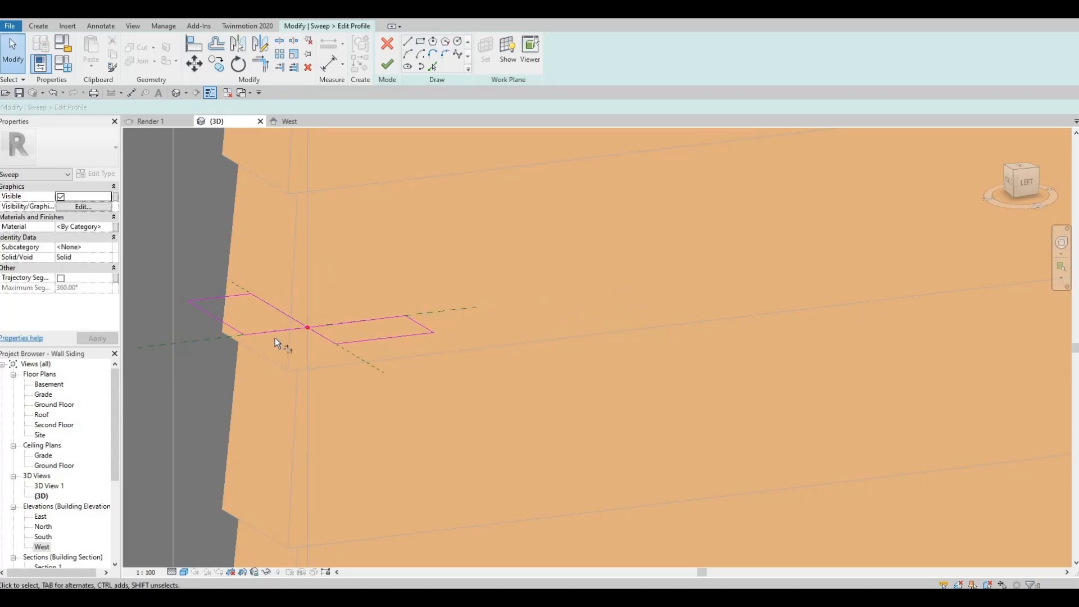
{"action": "key", "text": "t"}
{"action": "key", "text": "r"}
{"action": "left_click", "coordinate": [233, 324]}
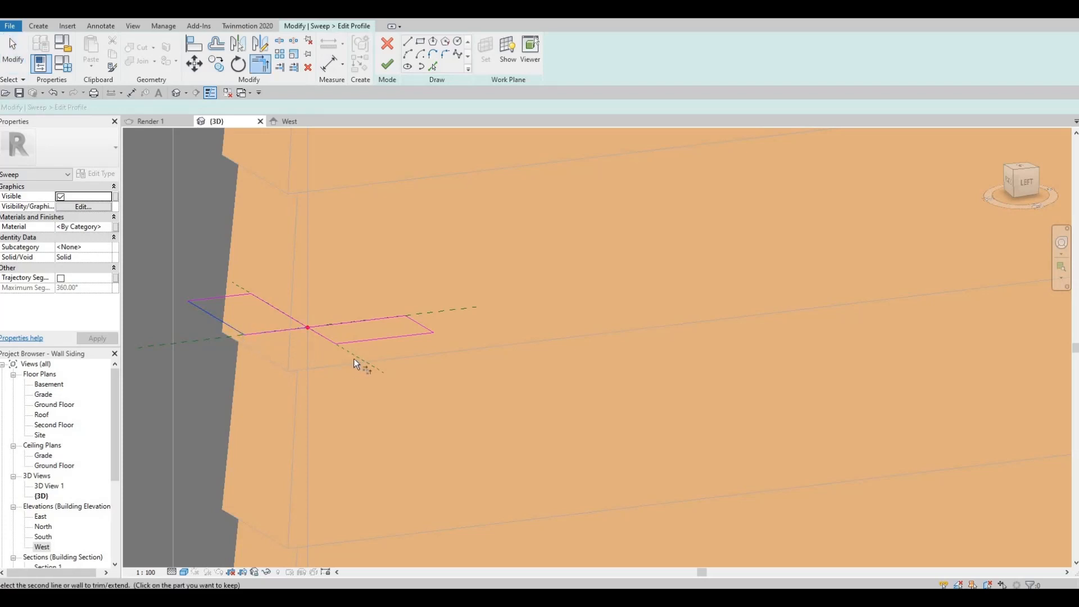
{"action": "left_click", "coordinate": [365, 341]}
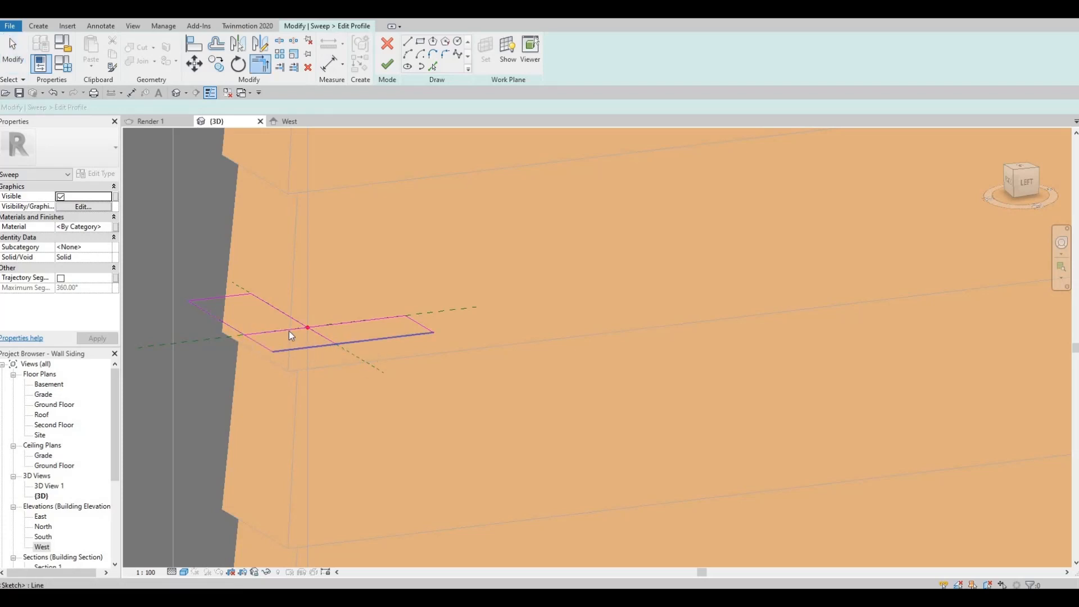
Delete the leftover inner line between the rectangles to leave one closed L-shaped profile.
{"action": "key", "text": "Escape"}
{"action": "key", "text": "Escape"}
{"action": "key", "text": "t"}
{"action": "key", "text": "r"}
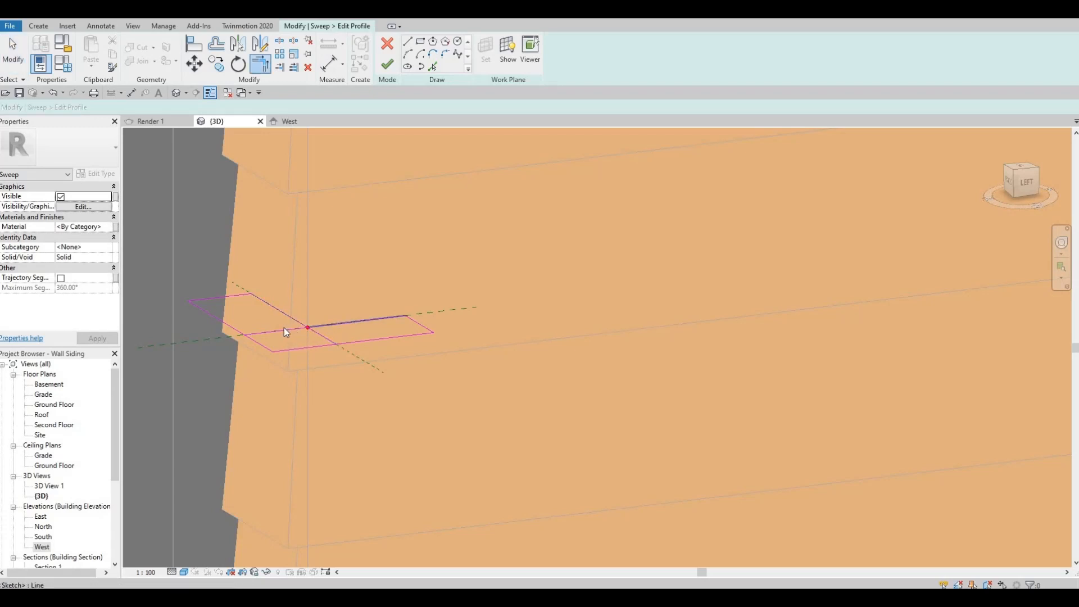
{"action": "key", "text": "Escape"}
{"action": "left_click", "coordinate": [283, 329]}
{"action": "key", "text": "Delete"}
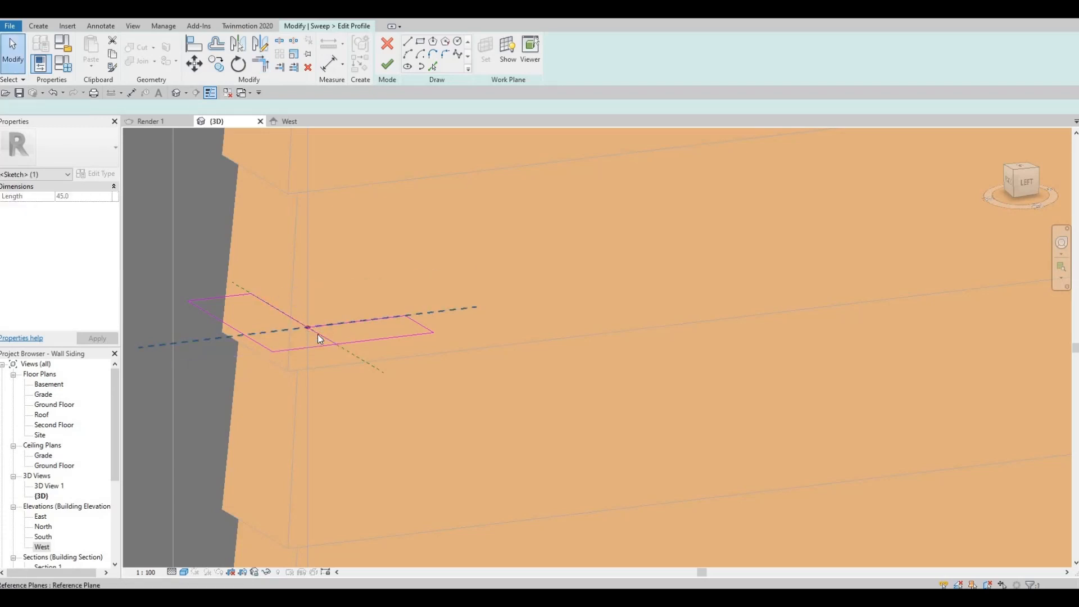
Finish the L-shaped profile and complete the sweep along the siding corner.
{"action": "left_click", "coordinate": [387, 64]}
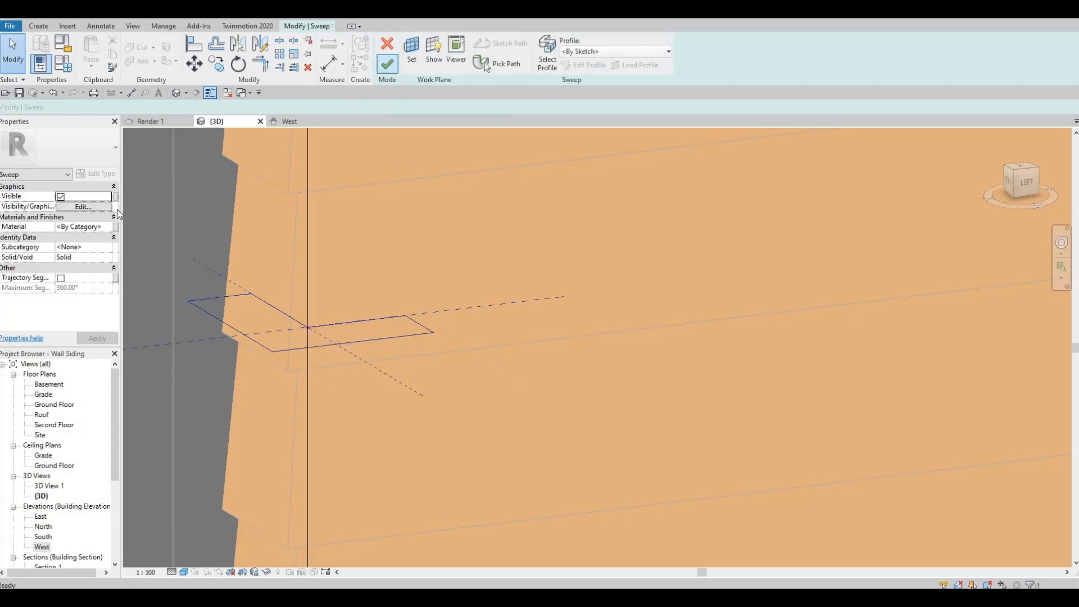
{"action": "left_click", "coordinate": [387, 64]}
{"action": "scroll", "coordinate": [330, 447], "scroll_direction": "down", "scroll_amount": 3}
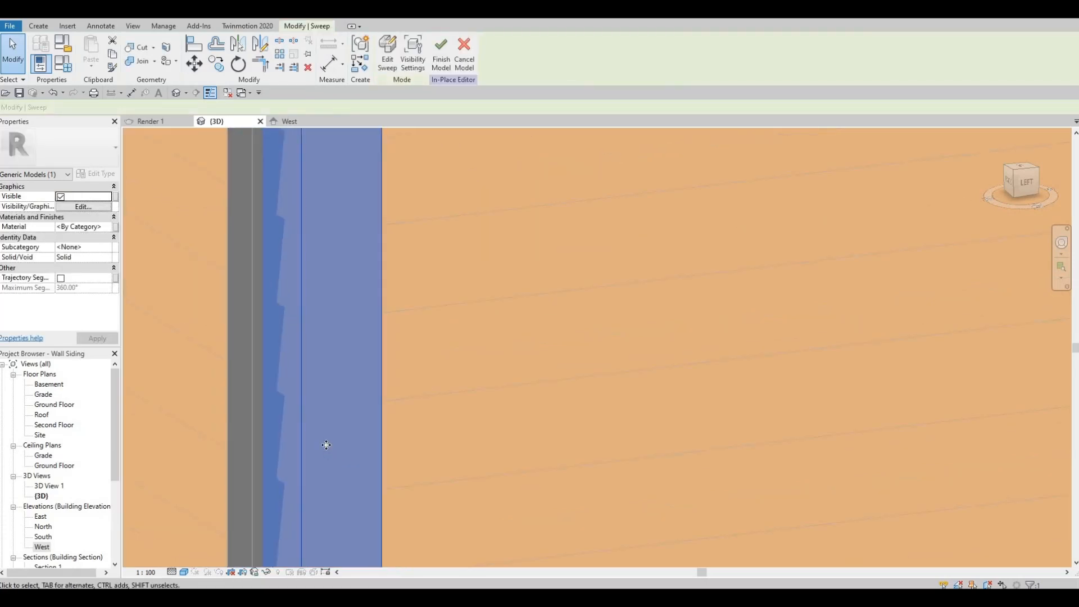
{"action": "scroll", "coordinate": [327, 445], "scroll_direction": "down", "scroll_amount": 5}
{"action": "scroll", "coordinate": [312, 350], "scroll_direction": "up", "scroll_amount": 8}
{"action": "left_click", "coordinate": [325, 386]}
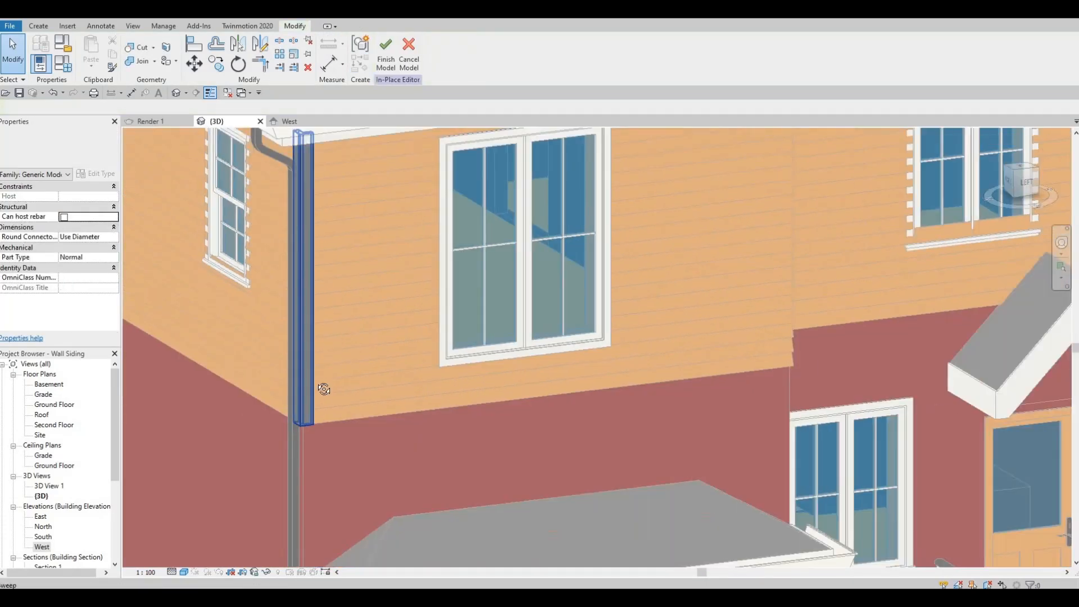
Check the corner trim from its bottom to its top end against the siding and finish the in-place model.
{"action": "middle_click_drag", "start_coordinate": [288, 372], "coordinate": [254, 451], "text": "shift"}
{"action": "scroll", "coordinate": [310, 386], "scroll_direction": "up", "scroll_amount": 5}
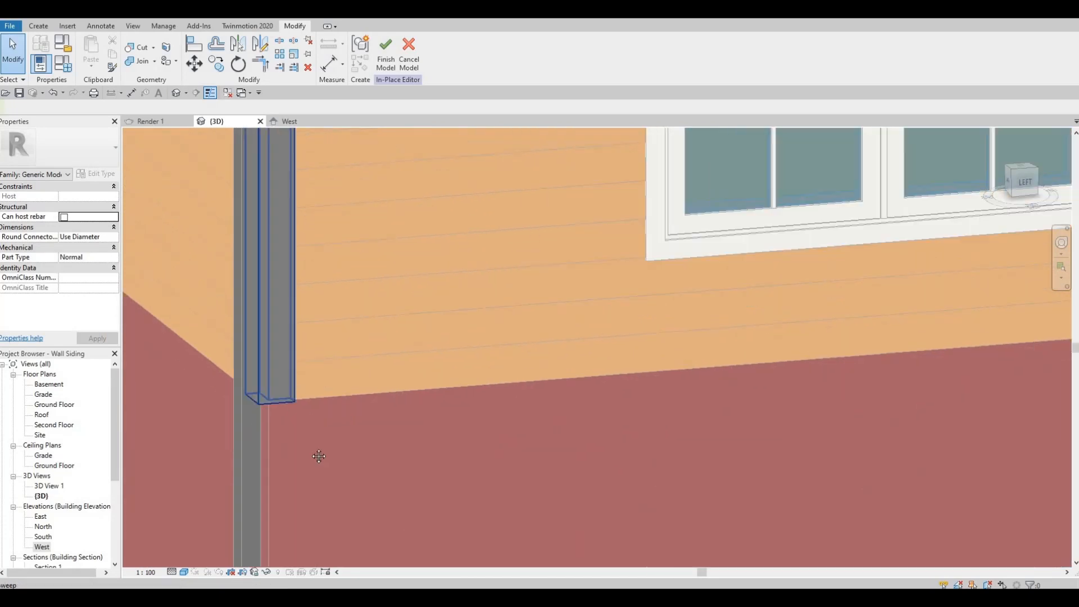
{"action": "middle_click_drag", "start_coordinate": [353, 363], "coordinate": [340, 428]}
{"action": "scroll", "coordinate": [340, 427], "scroll_direction": "down", "scroll_amount": 3}
{"action": "middle_click_drag", "start_coordinate": [388, 132], "coordinate": [390, 284]}
{"action": "scroll", "coordinate": [389, 284], "scroll_direction": "down", "scroll_amount": 1}
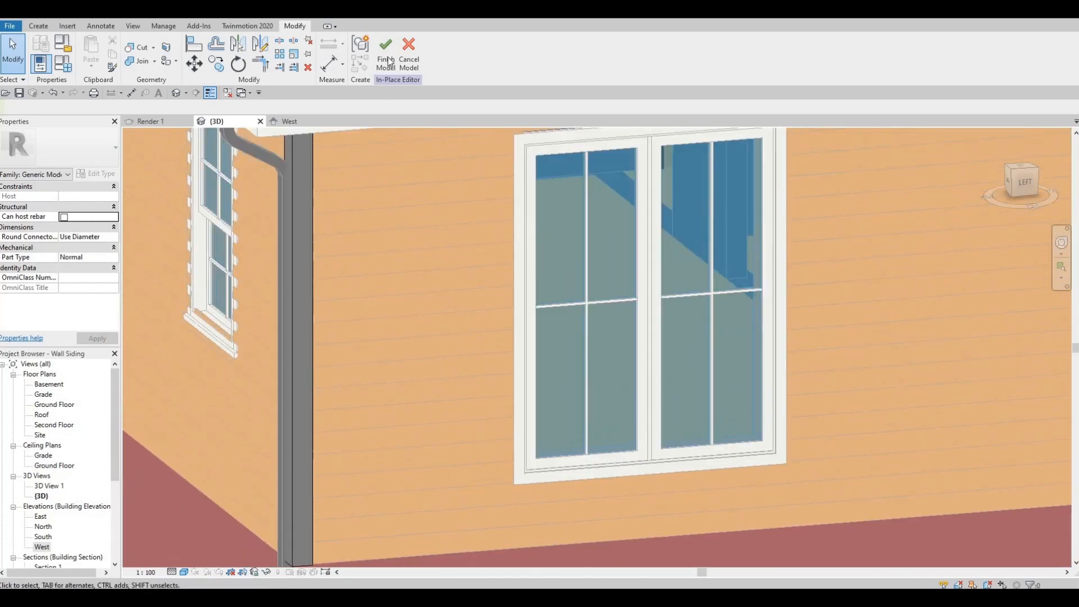
{"action": "left_click", "coordinate": [385, 59]}
{"action": "middle_click_drag", "start_coordinate": [647, 360], "coordinate": [588, 366], "text": "shift"}
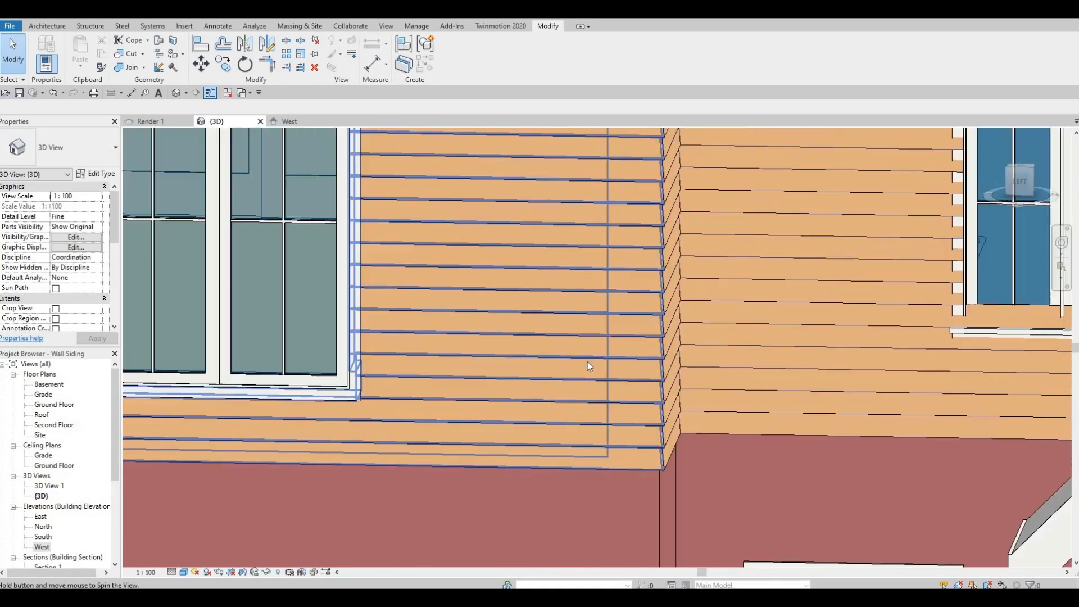
{"action": "middle_click_drag", "start_coordinate": [253, 349], "coordinate": [561, 368]}
{"action": "scroll", "coordinate": [560, 368], "scroll_direction": "down", "scroll_amount": 2}
{"action": "middle_click_drag", "start_coordinate": [386, 385], "coordinate": [486, 440]}
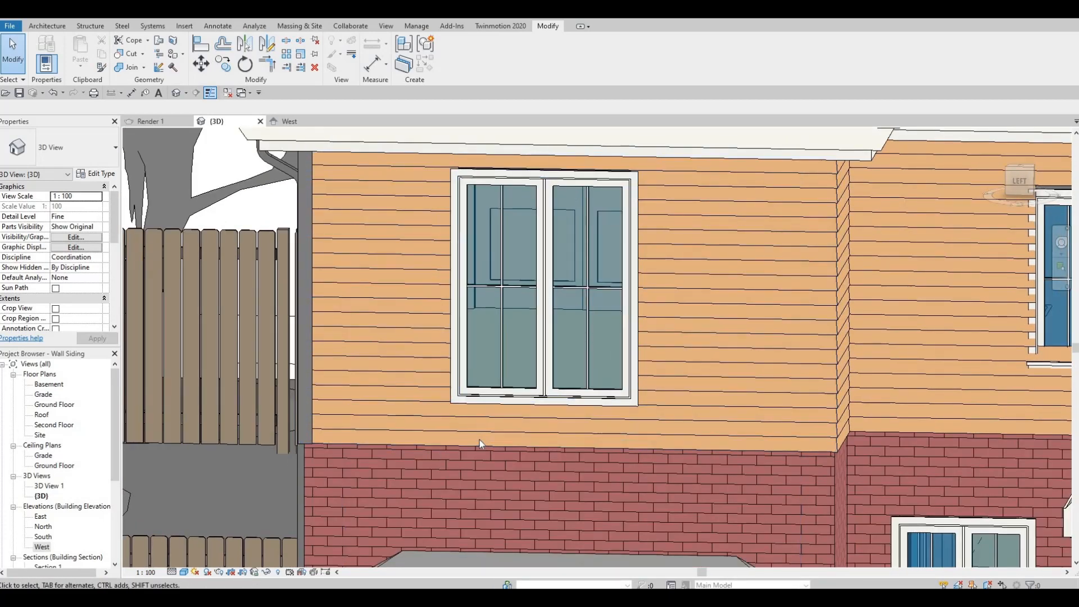